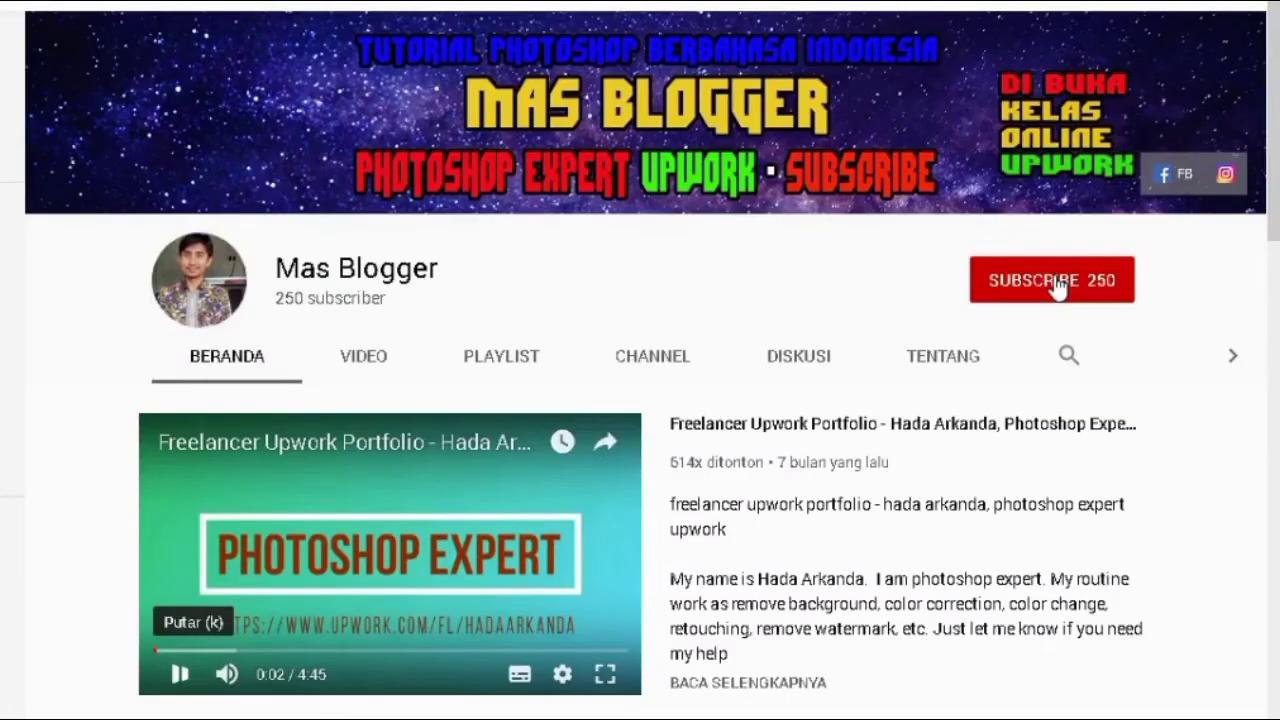
# Step: Subscribe to the Mas Blogger YouTube channel and turn on its notification bell
pyautogui.click(1058, 286)
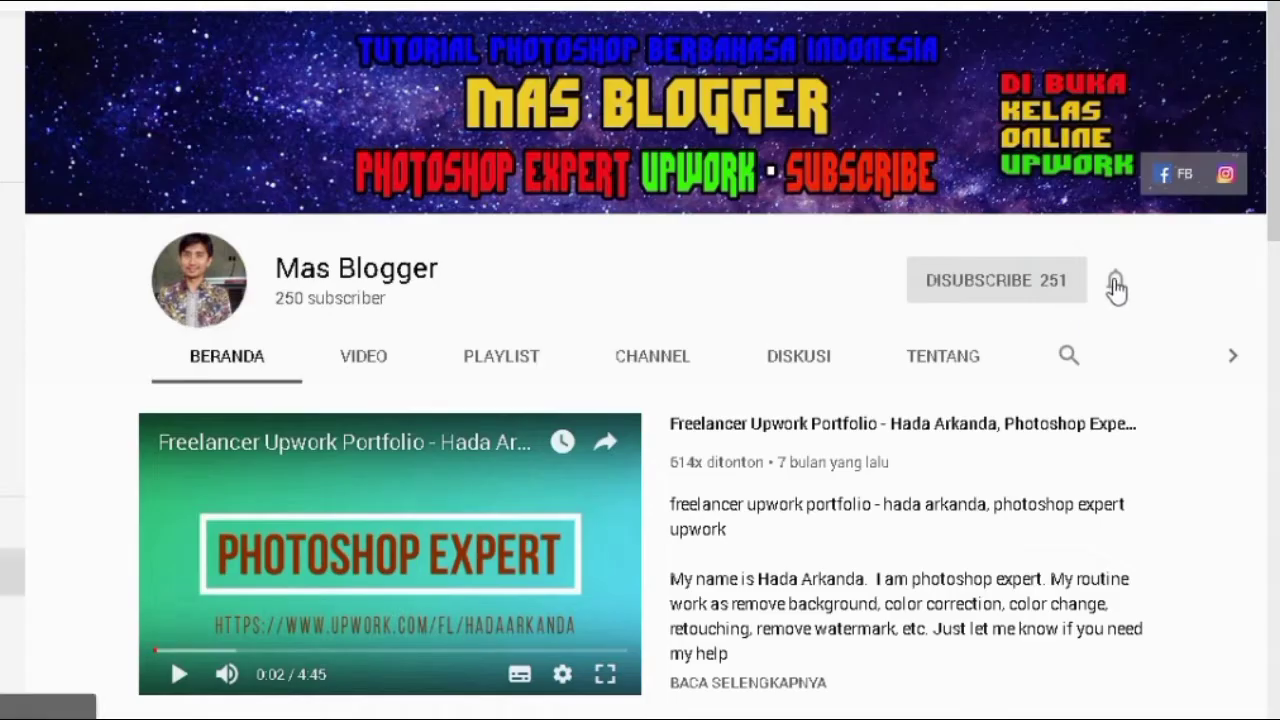
pyautogui.click(1116, 286)
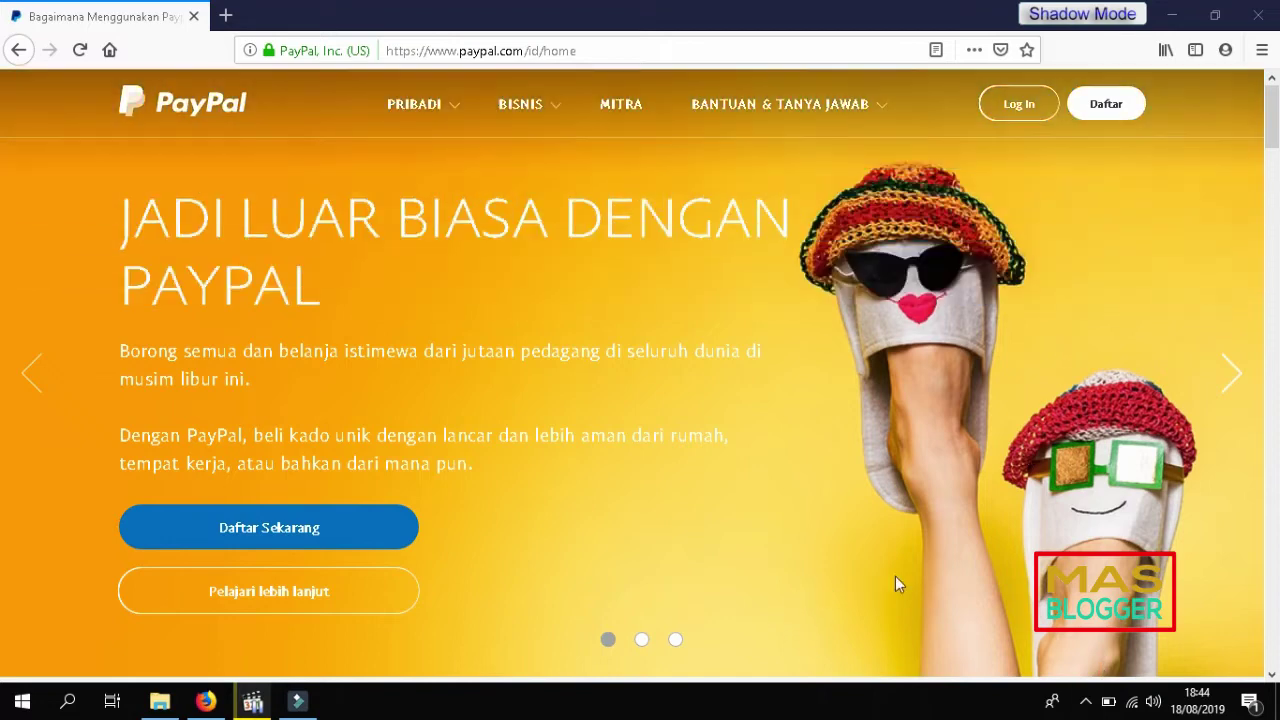
# Step: Begin PayPal sign-up, choosing 'Menerima pembayaran menggunakan PayPal' and Memulai to reach the email entry
pyautogui.click(1110, 106)
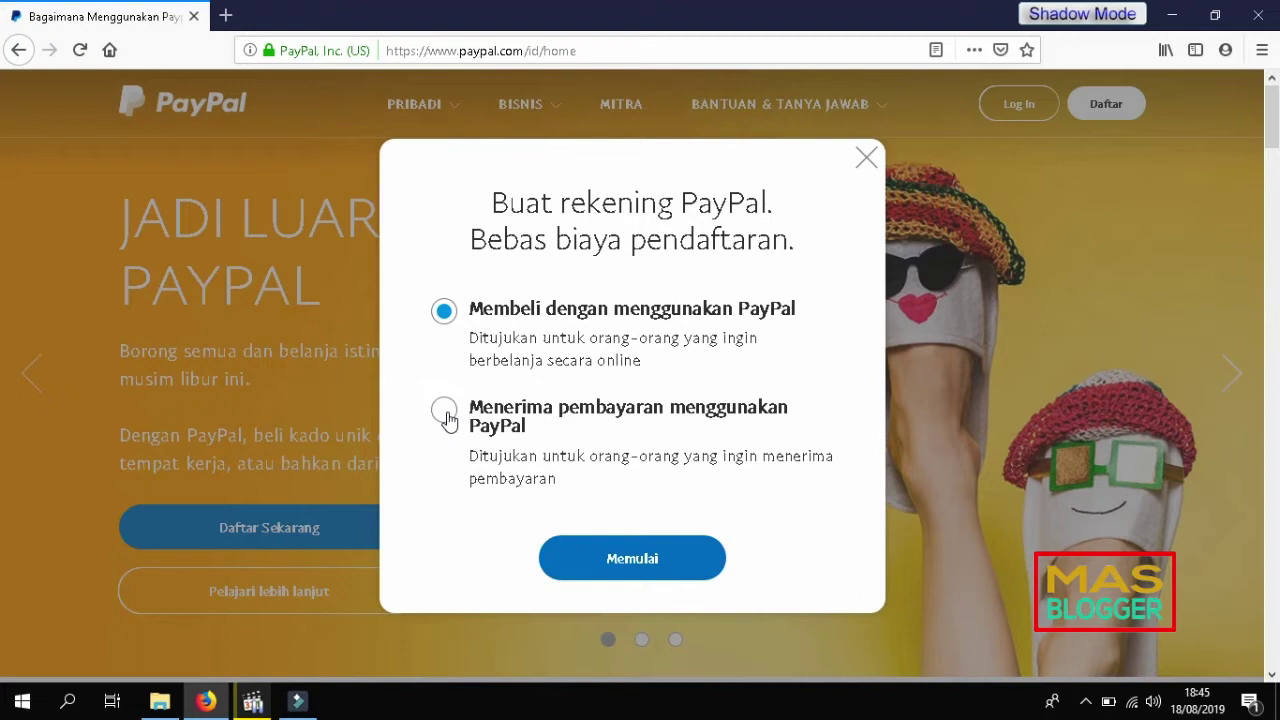
pyautogui.click(443, 411)
pyautogui.click(649, 563)
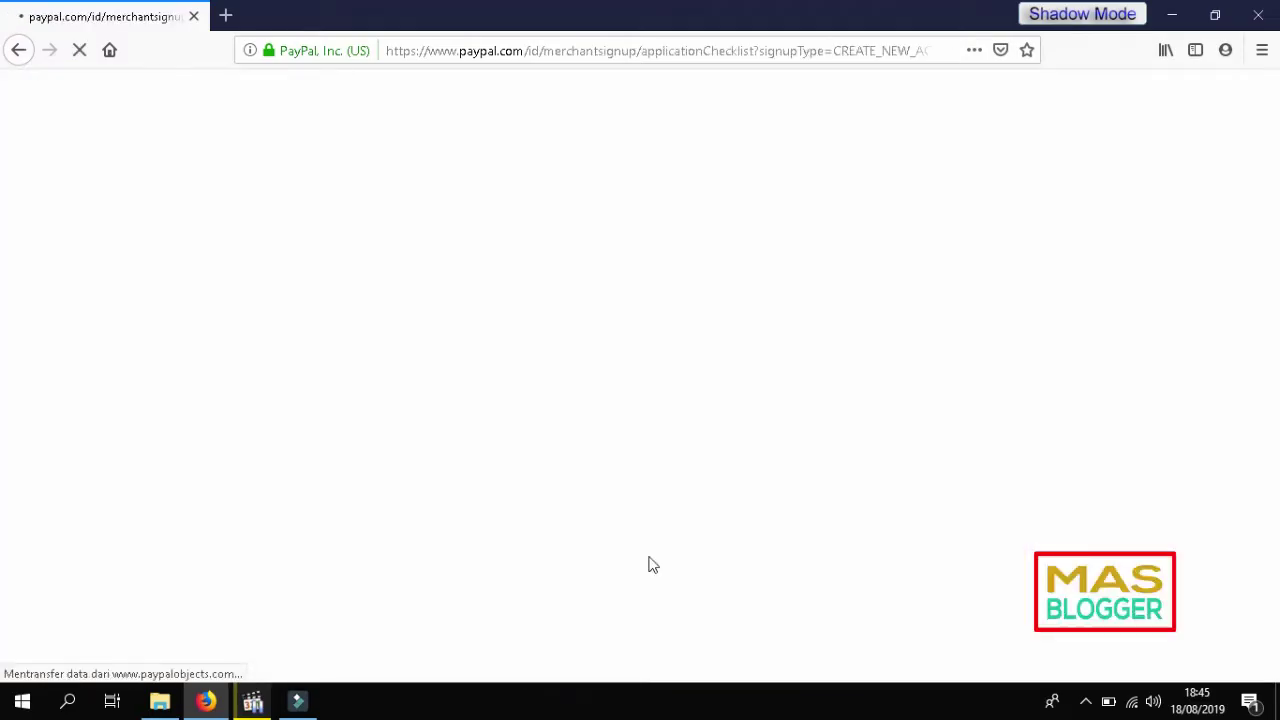
pyautogui.click(684, 299)
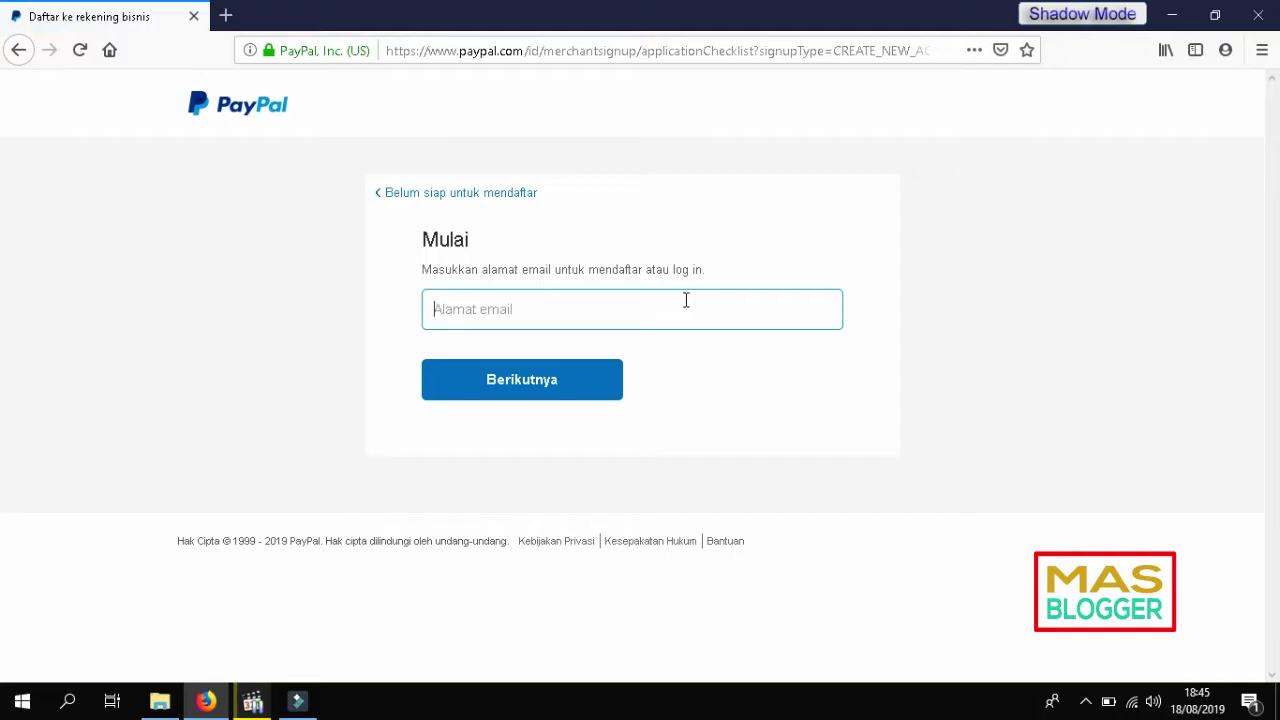
# Step: Enter the account's email address in the Alamat email field and submit it
pyautogui.click(745, 338)
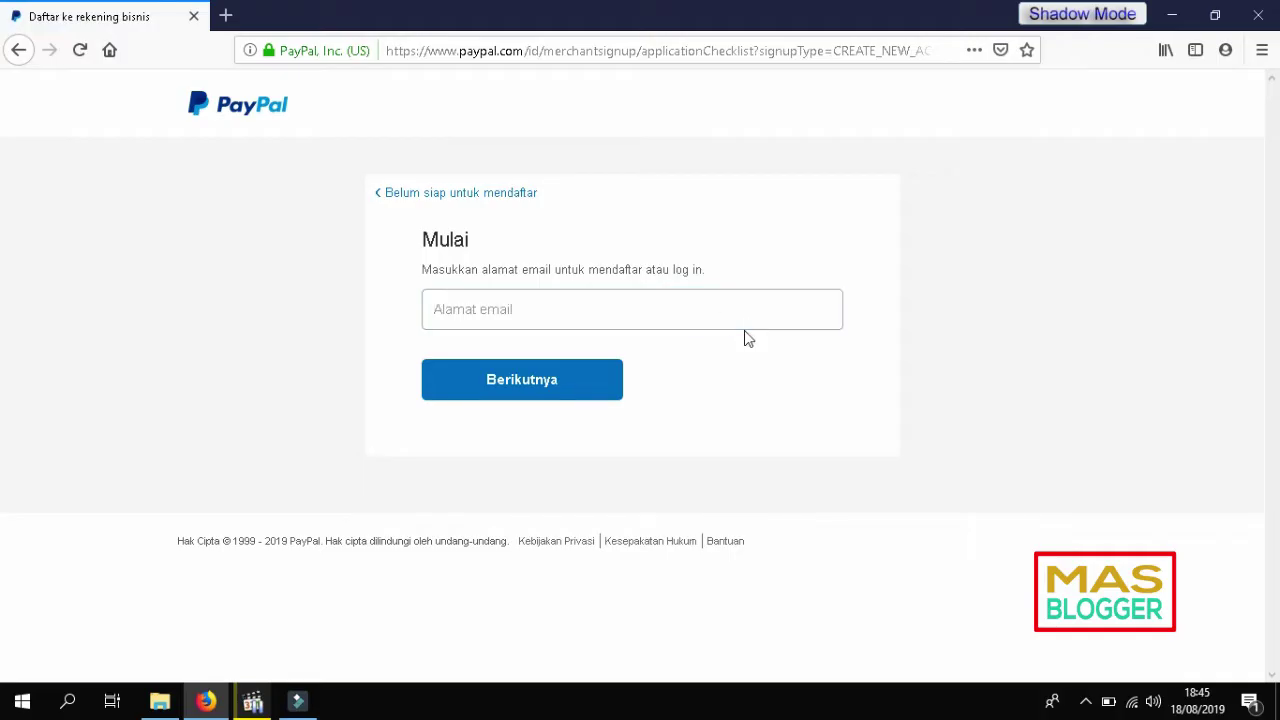
pyautogui.click(595, 307)
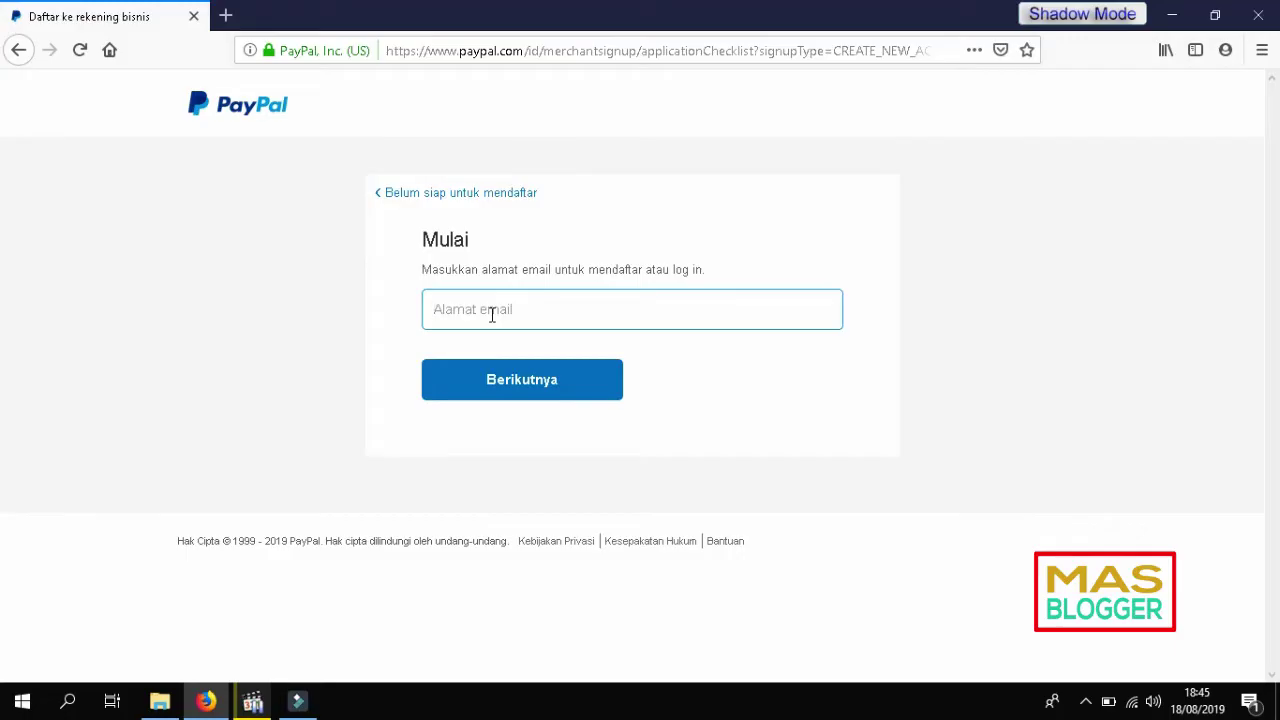
pyautogui.press('Return')
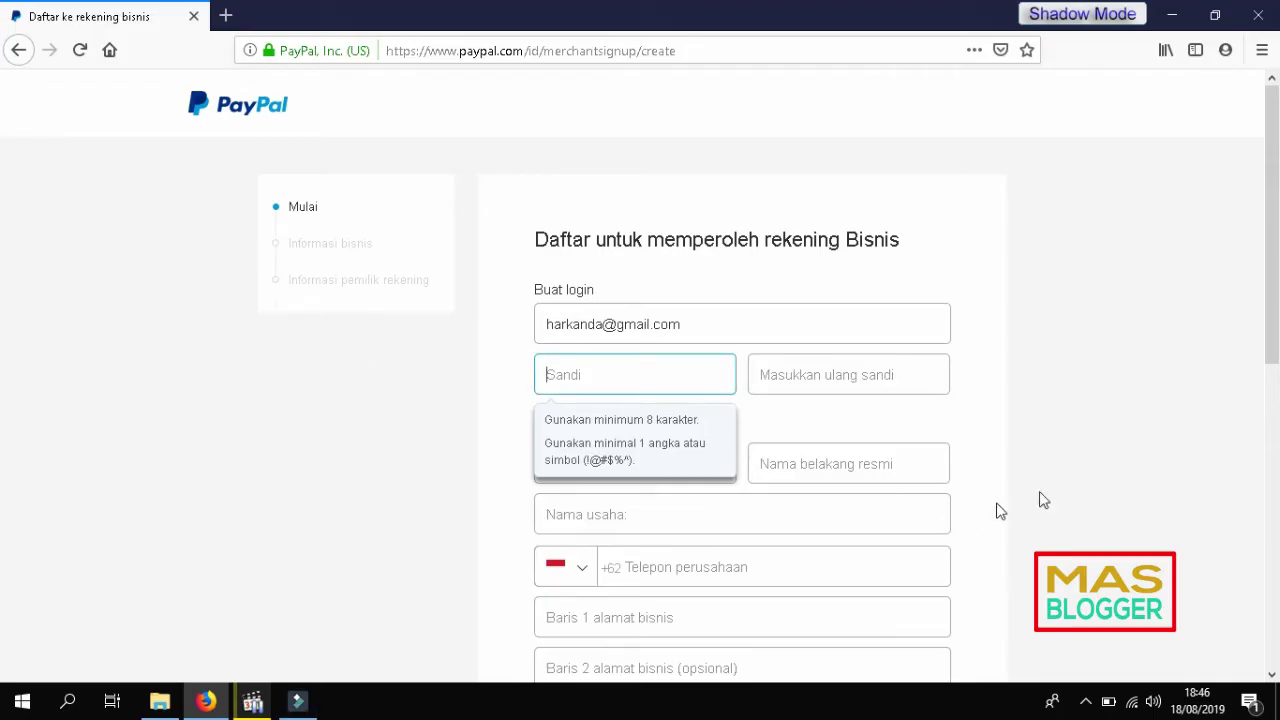
# Step: Type the account password into the Sandi field
pyautogui.click(1099, 433)
pyautogui.scroll(-2, 1101, 423)
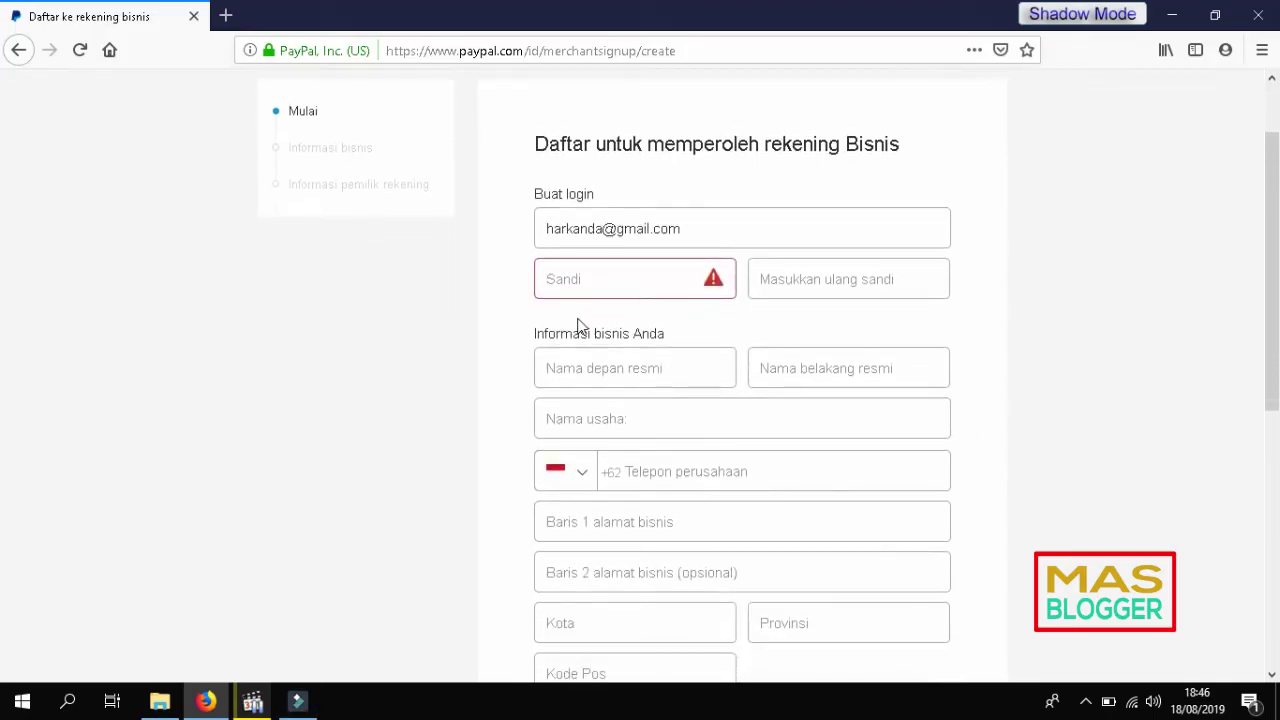
pyautogui.click(618, 278)
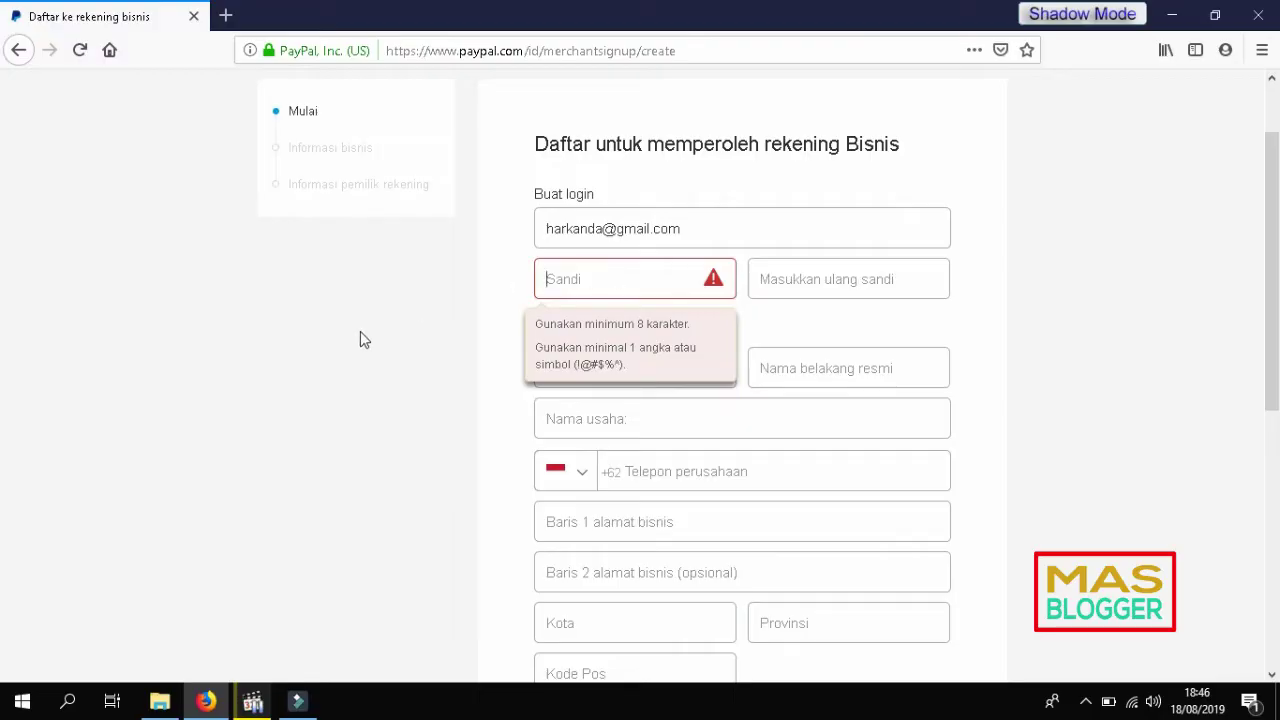
pyautogui.click(22, 701)
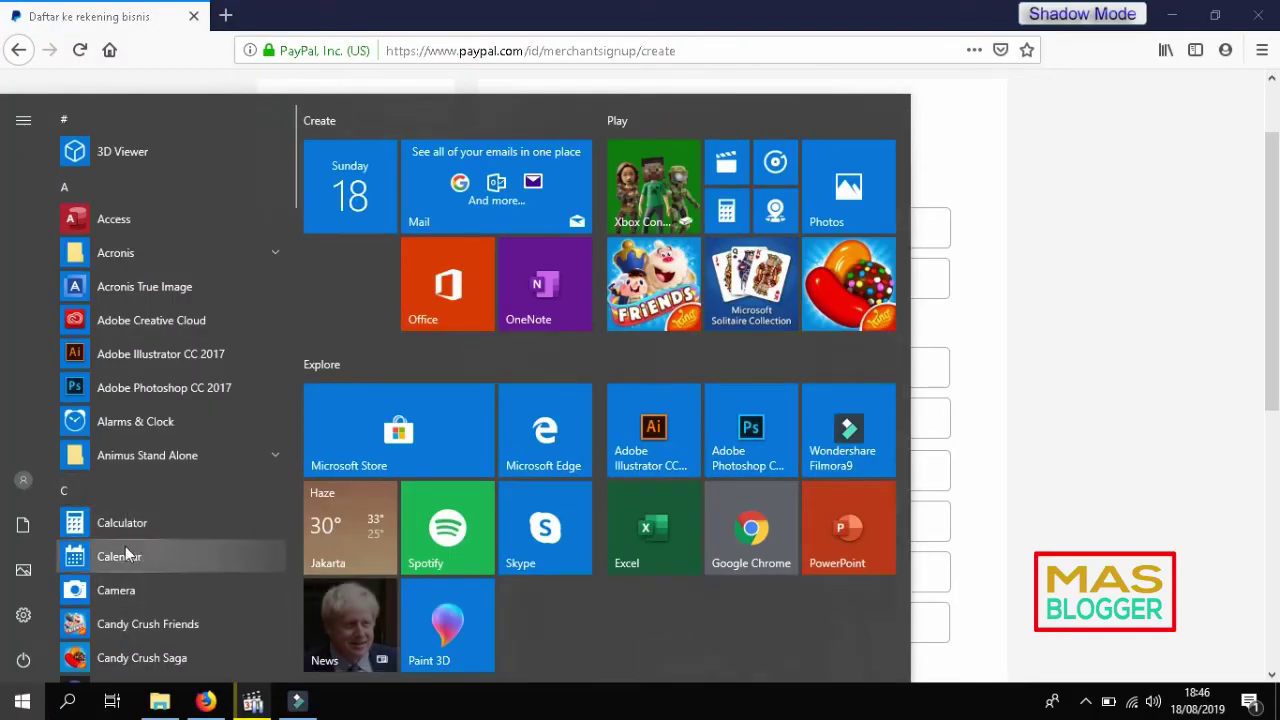
pyautogui.press('Escape')
pyautogui.write('•••••')
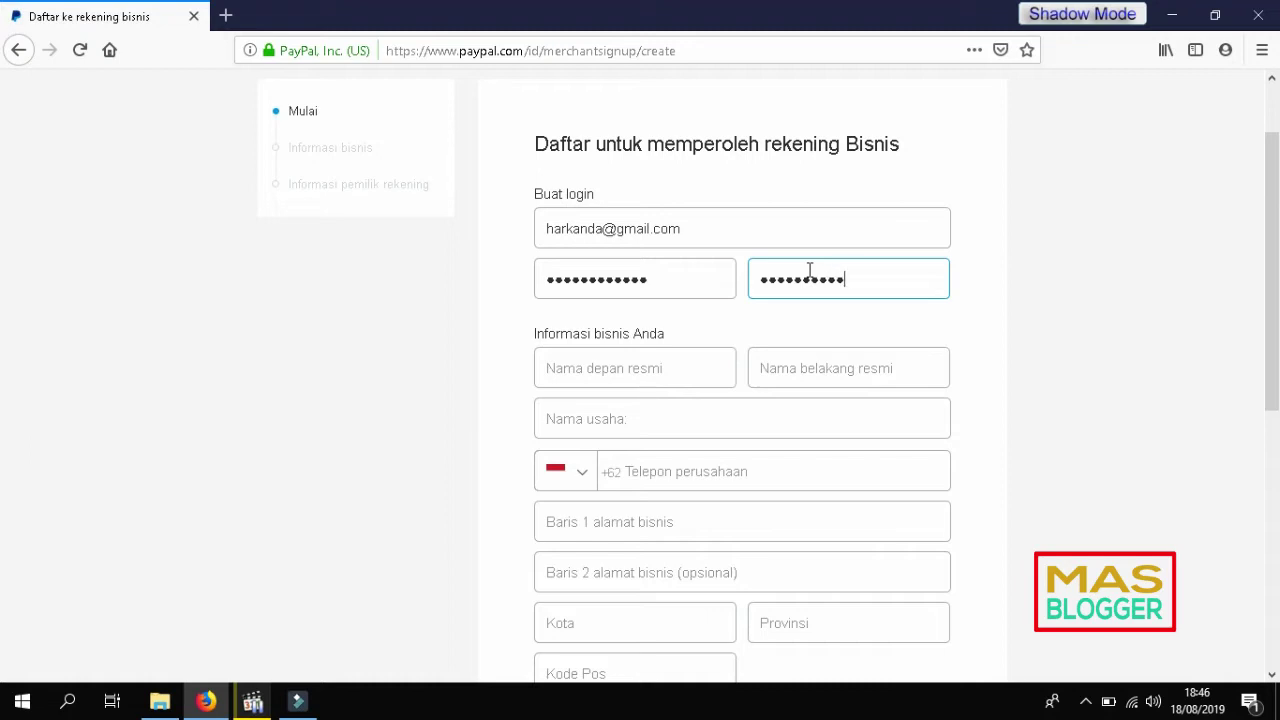
# Step: Confirm the password in the Masukkan ulang sandi field
pyautogui.click(354, 317)
pyautogui.click(694, 283)
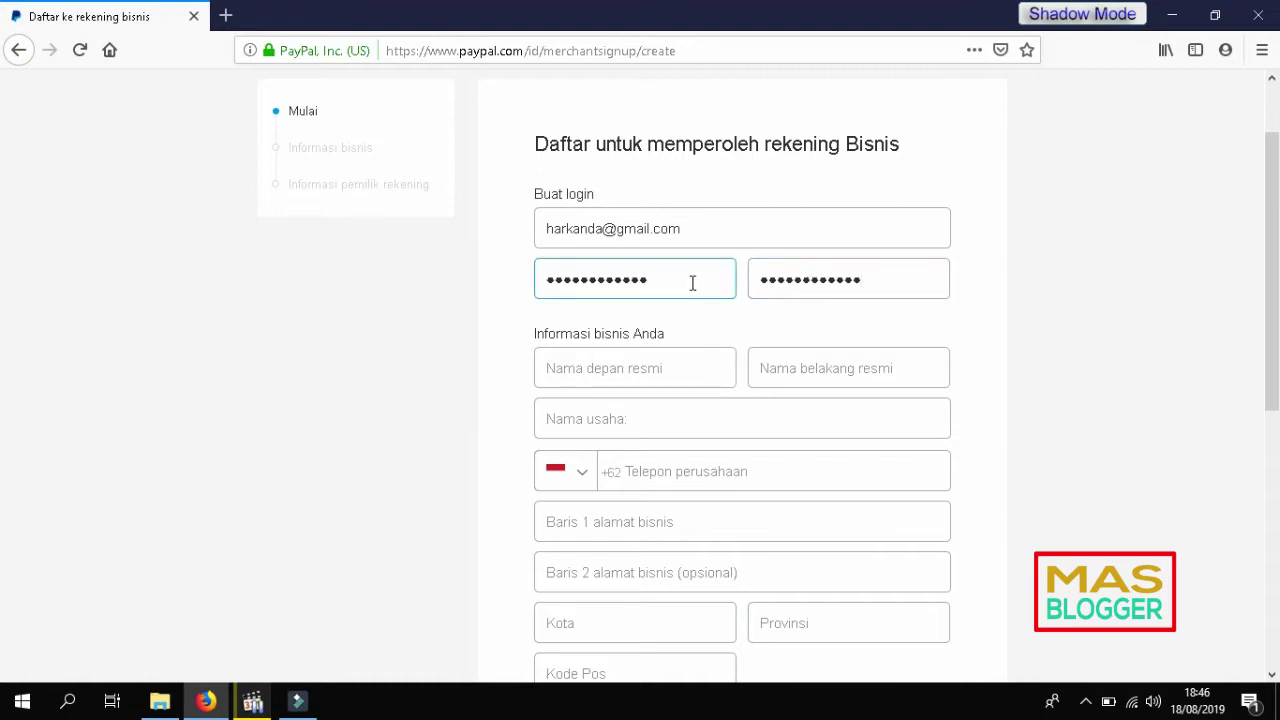
pyautogui.click(838, 276)
pyautogui.click(677, 362)
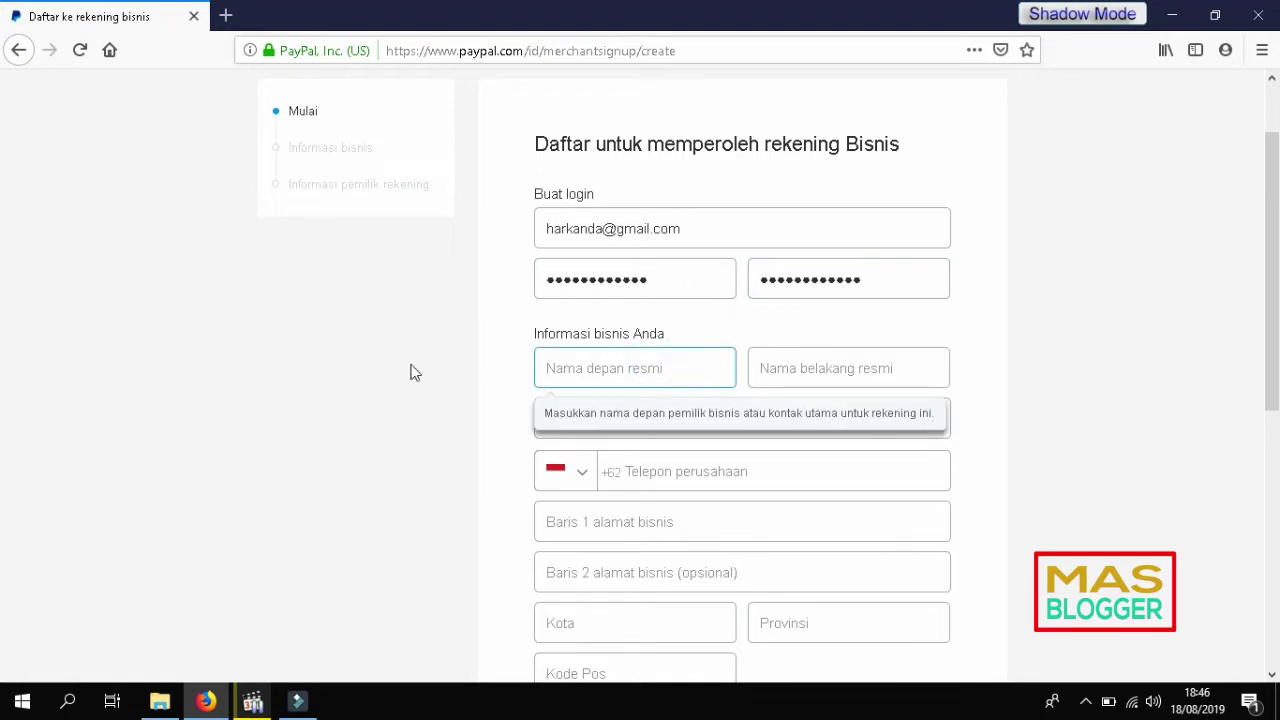
pyautogui.click(407, 380)
pyautogui.click(626, 364)
pyautogui.click(400, 369)
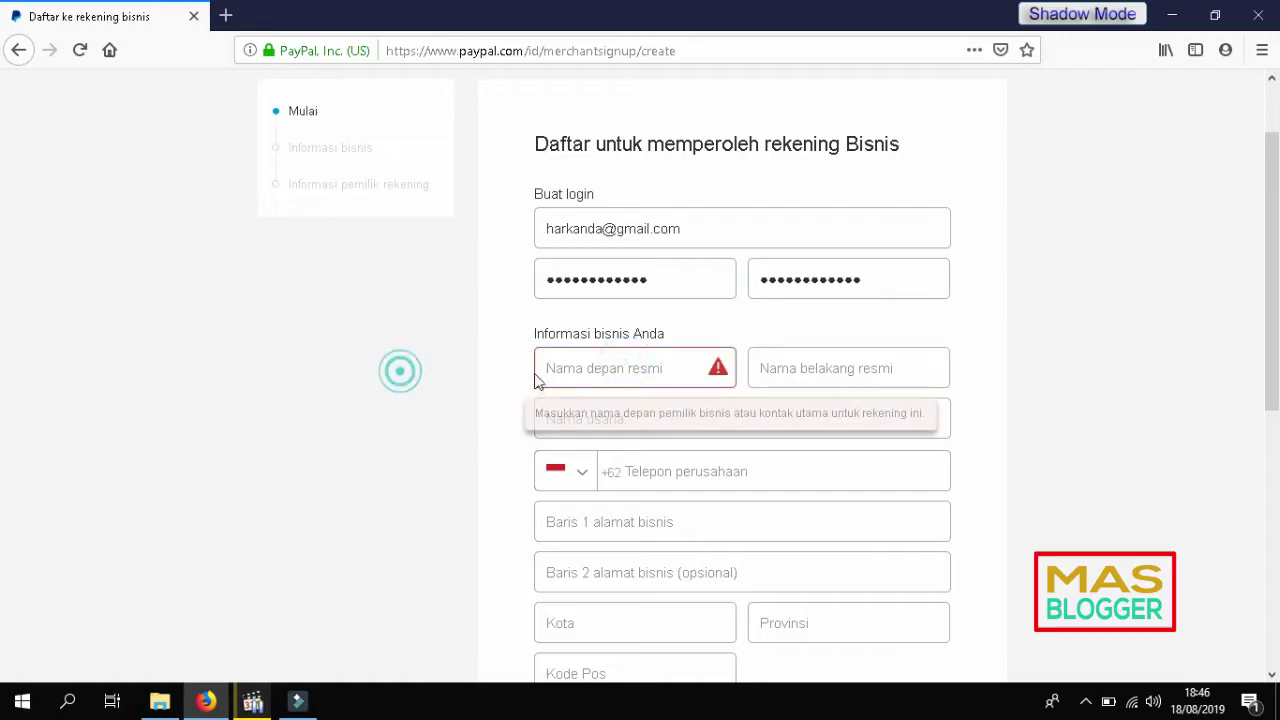
pyautogui.scroll(-2, 414, 380)
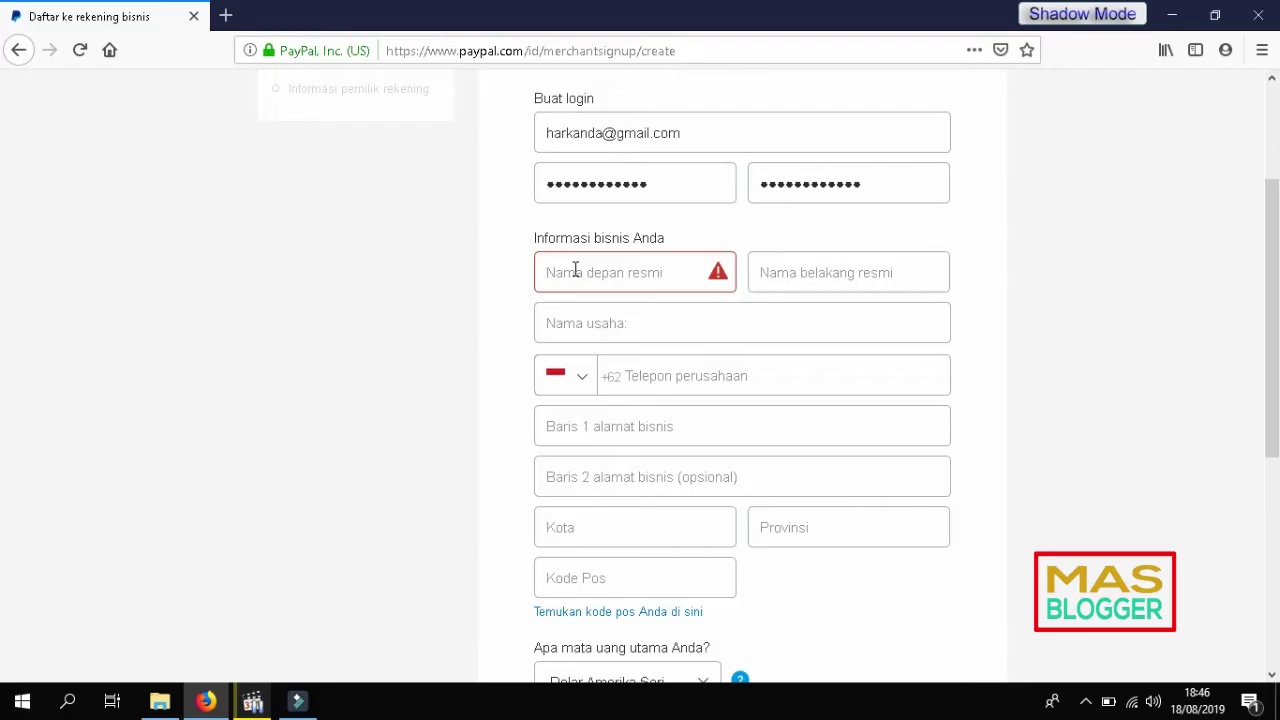
# Step: Fill in the owner's first name and last name
pyautogui.click(575, 270)
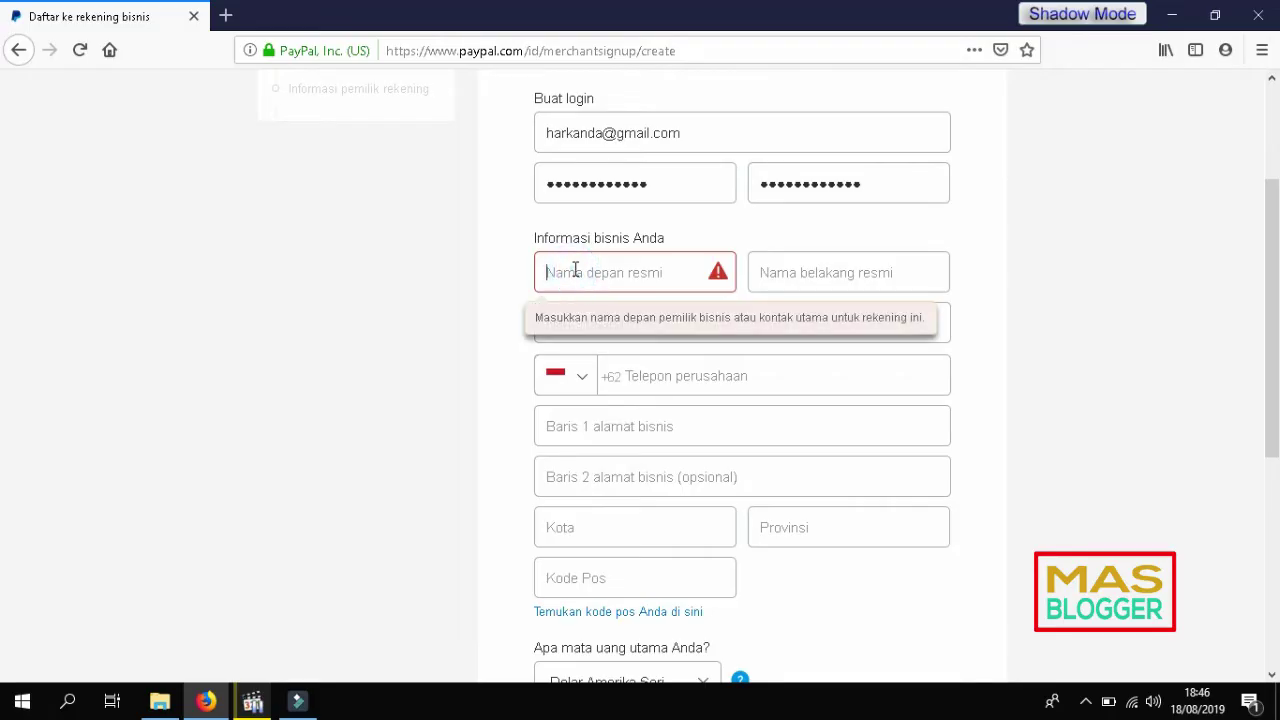
pyautogui.press('Tab')
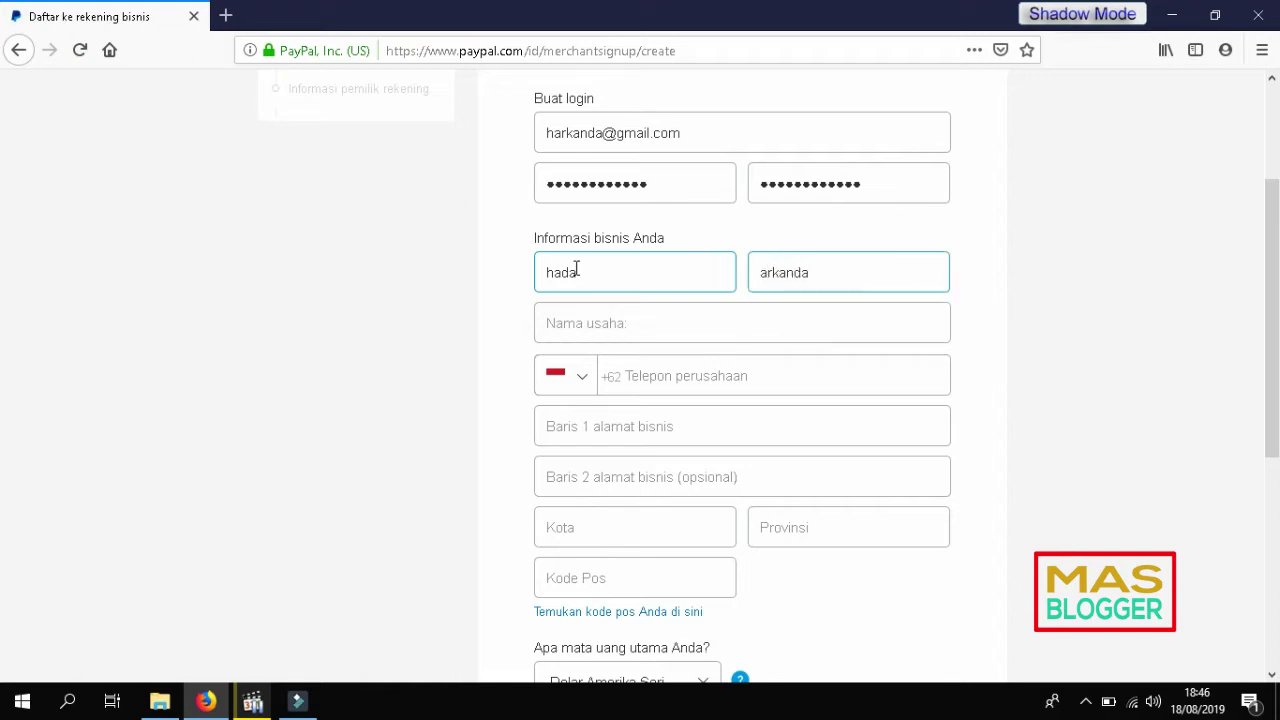
pyautogui.click(443, 280)
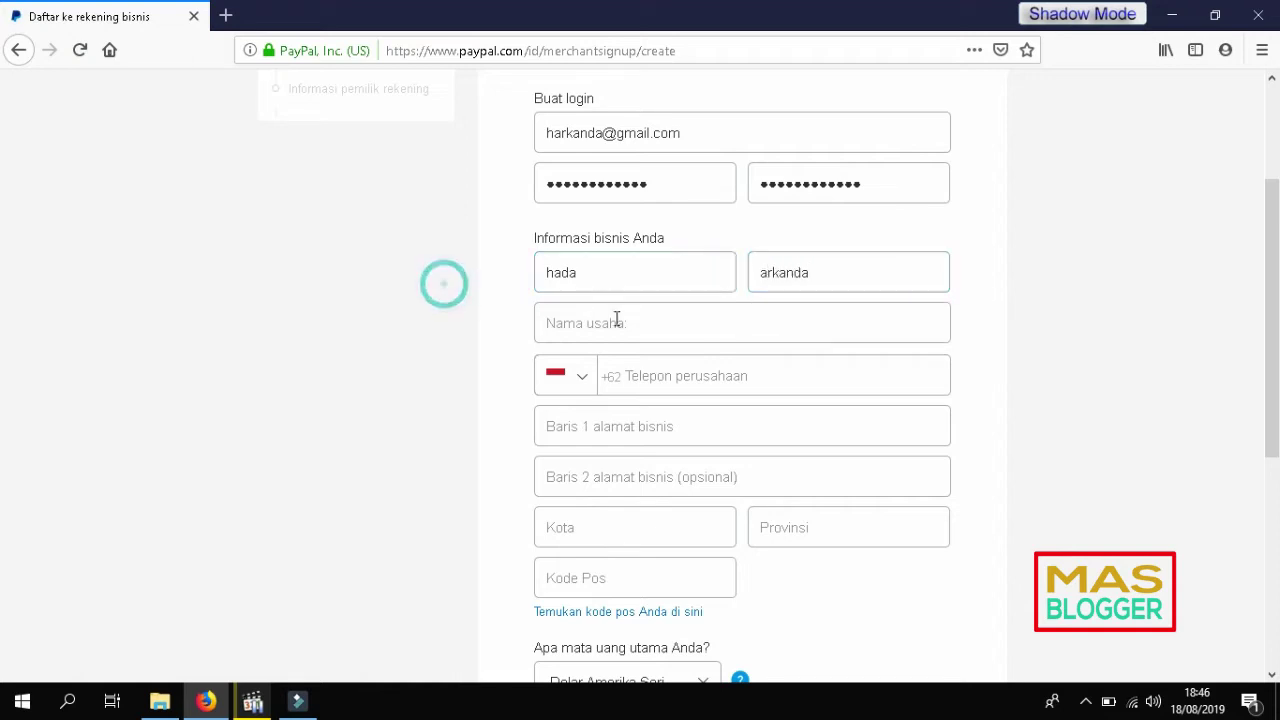
pyautogui.click(580, 269)
pyautogui.press('Tab')
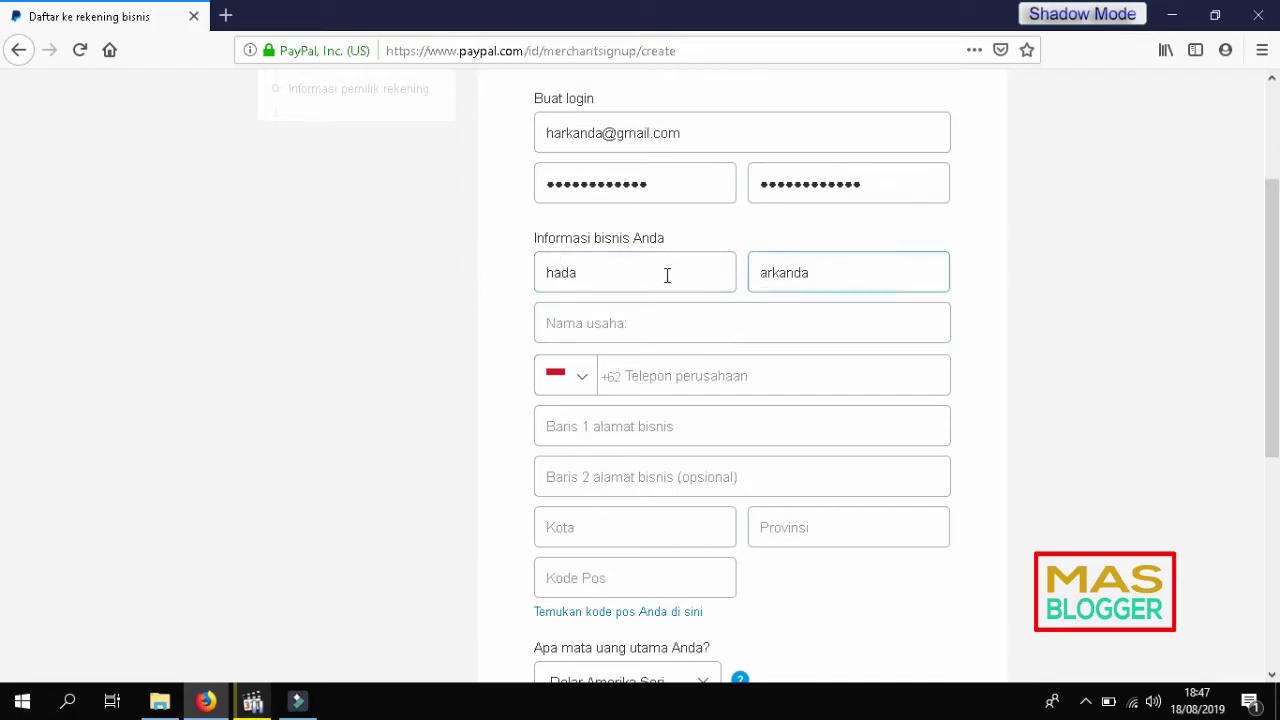
pyautogui.press('Tab')
# Step: Enter business name Freelancer Graphic Designer, company phone, business address and postal code
pyautogui.click(684, 325)
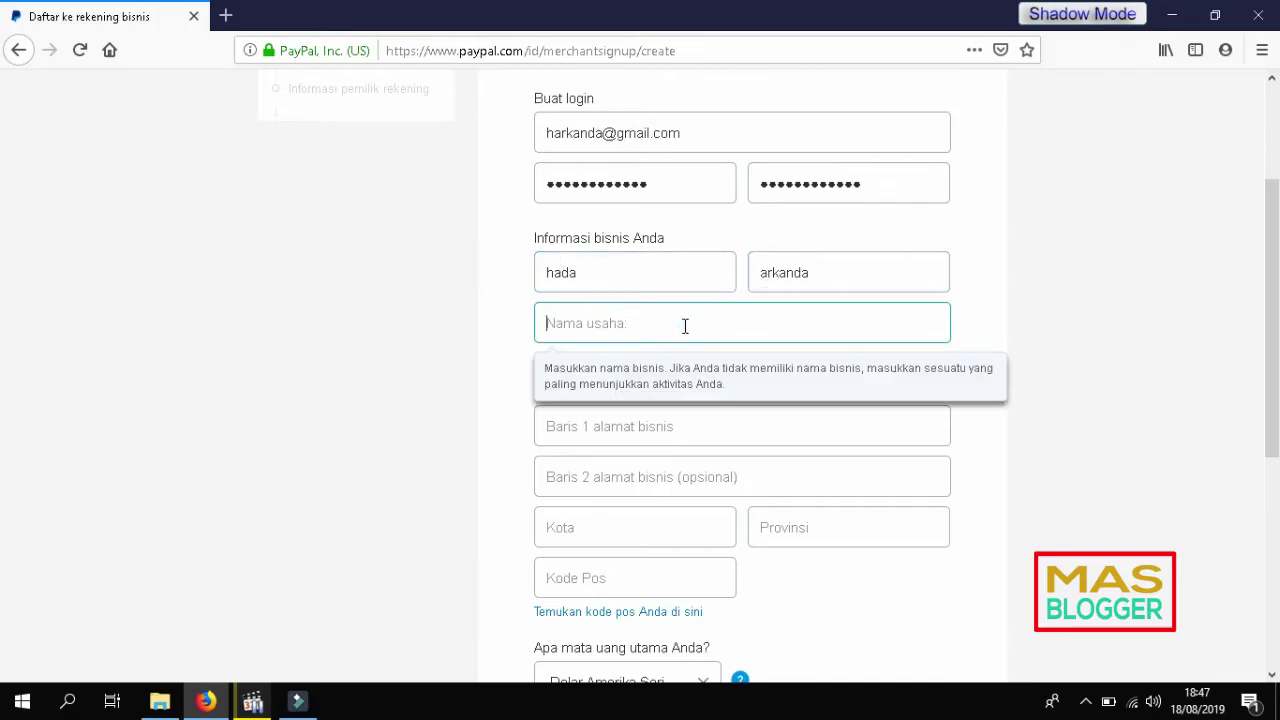
pyautogui.write('Freelancer Graphic Designer')
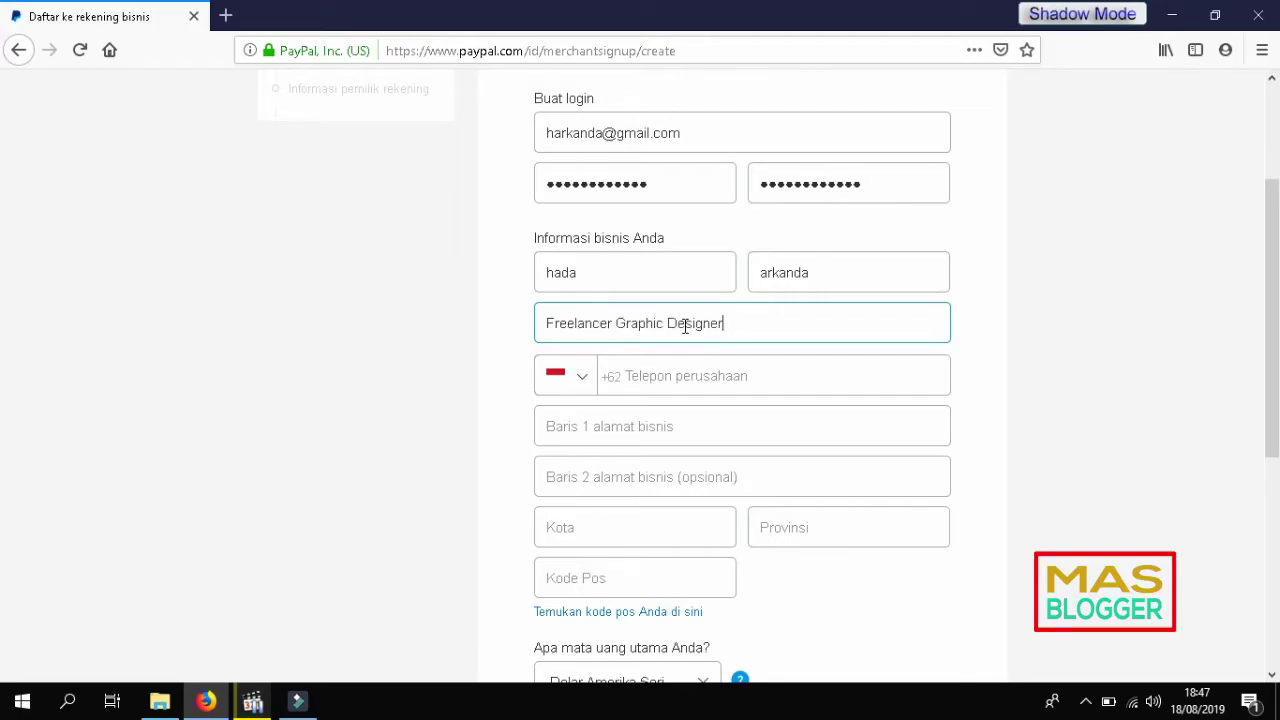
pyautogui.click(722, 382)
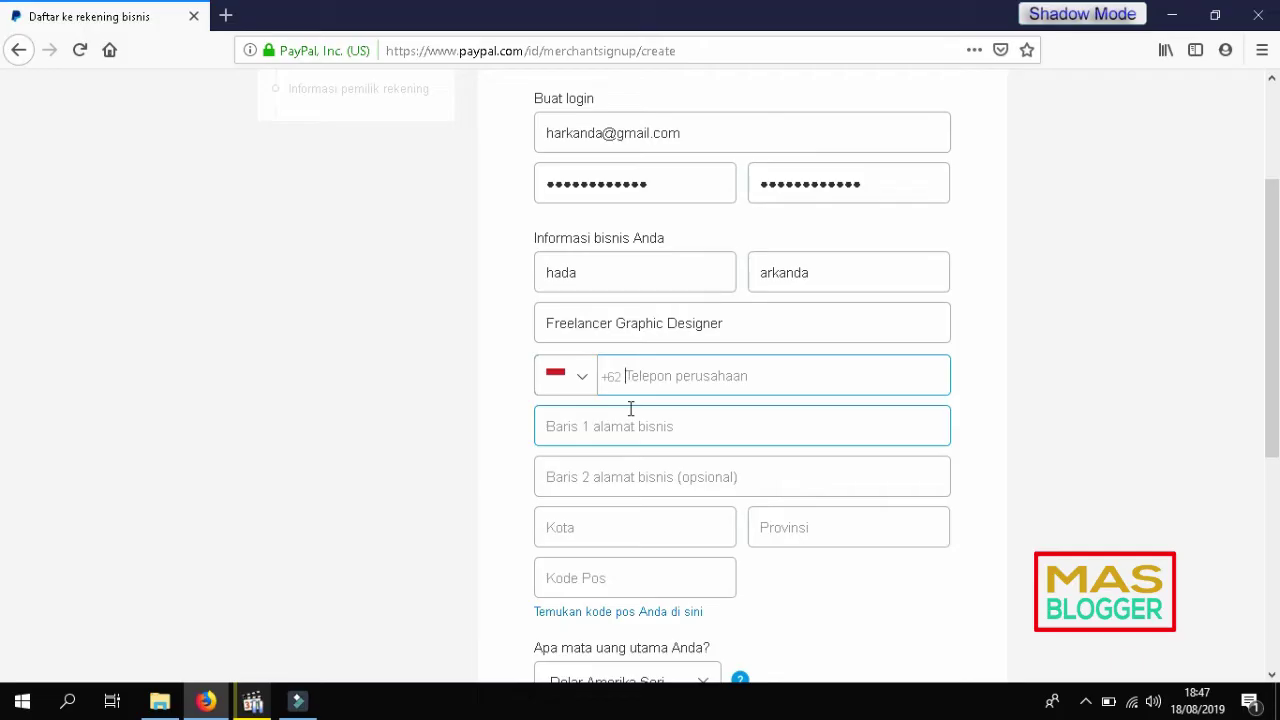
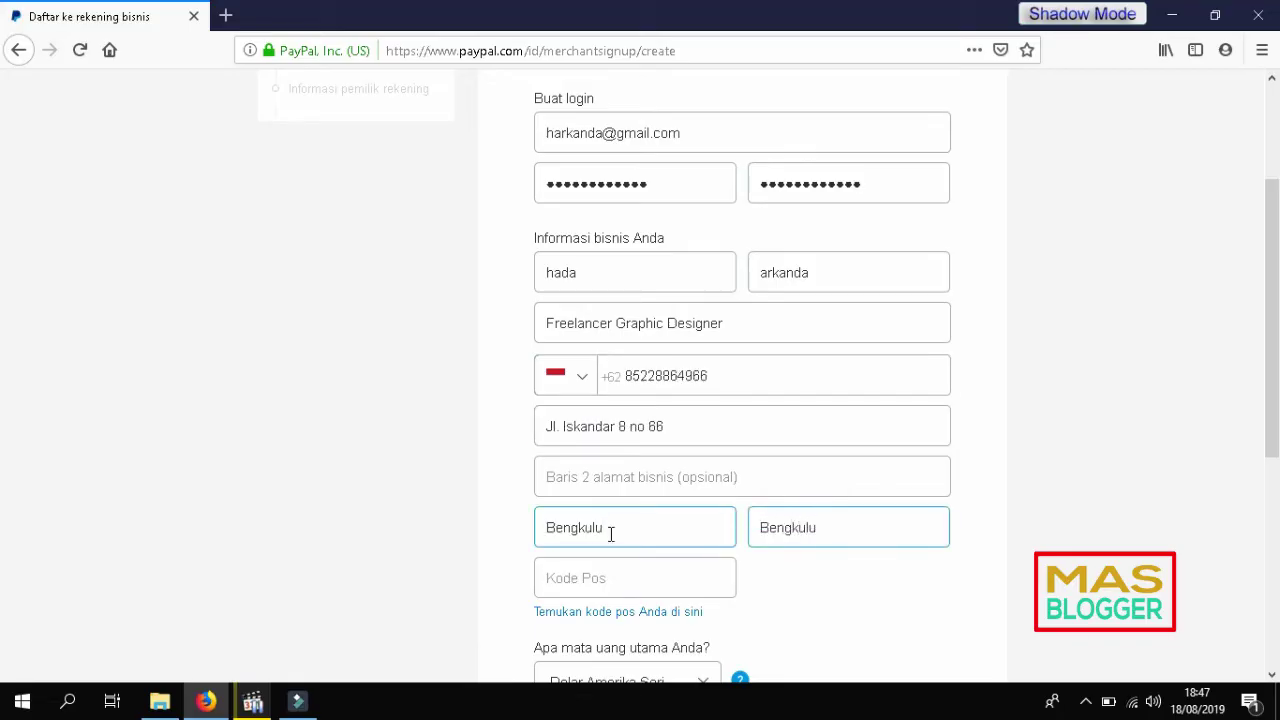
pyautogui.press('Tab')
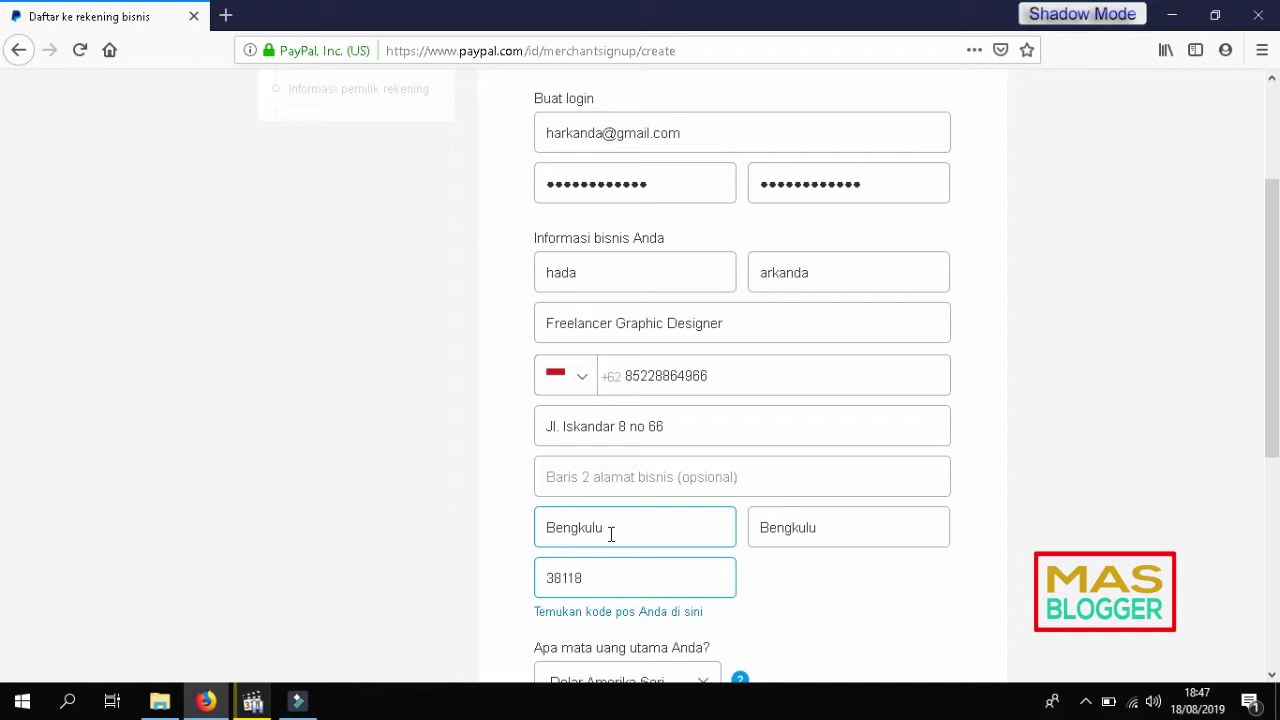
pyautogui.scroll(-4, 370, 520)
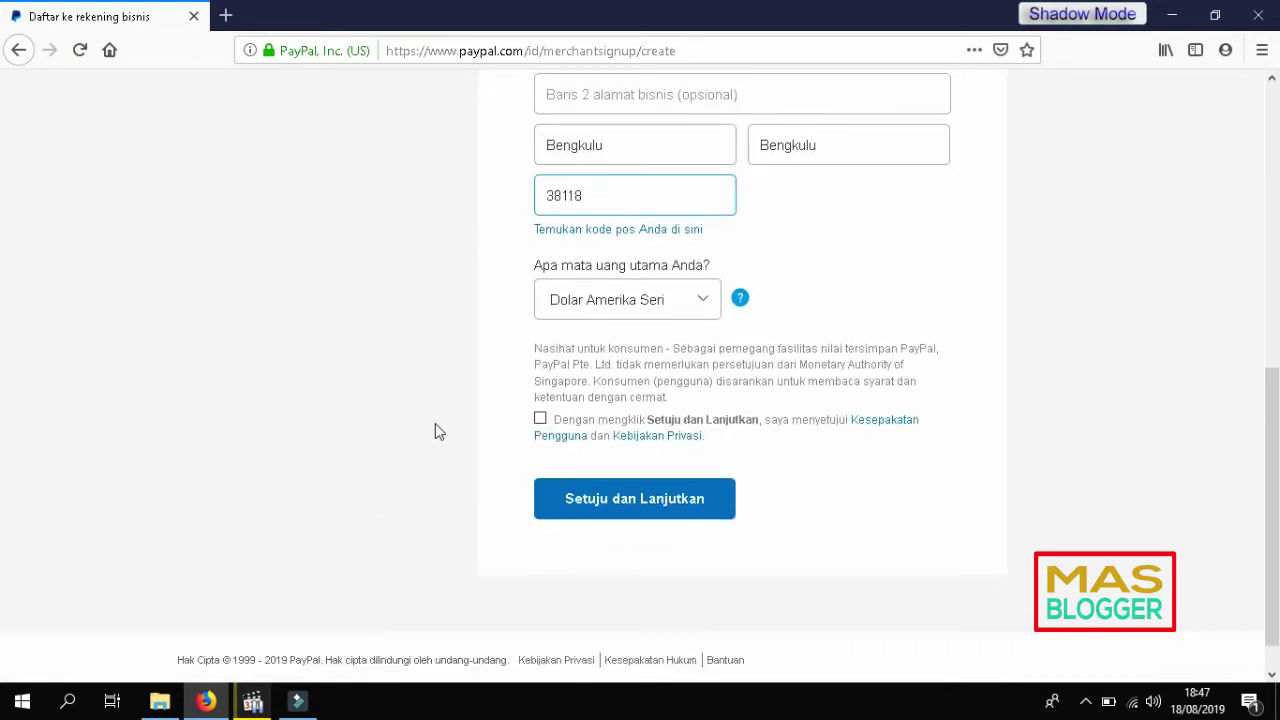
# Step: Keep Dolar Amerika Serikat as the main currency
pyautogui.click(703, 303)
pyautogui.click(604, 359)
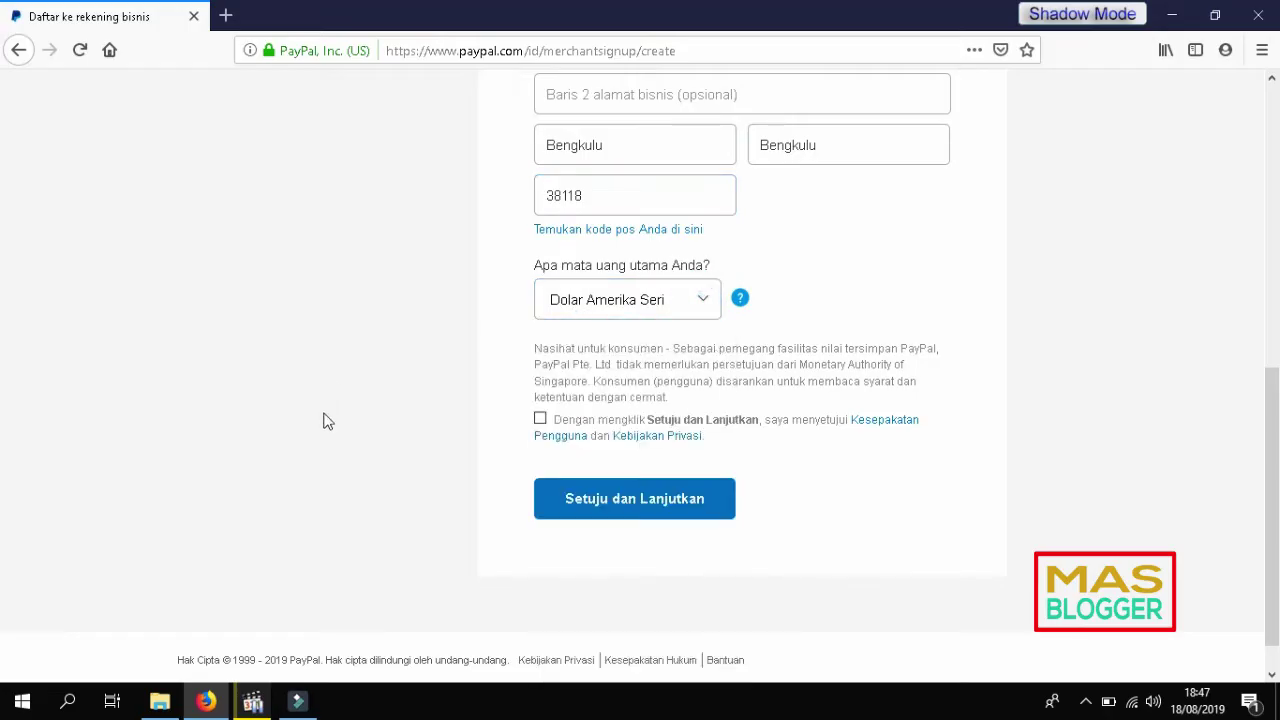
pyautogui.scroll(2, 329, 423)
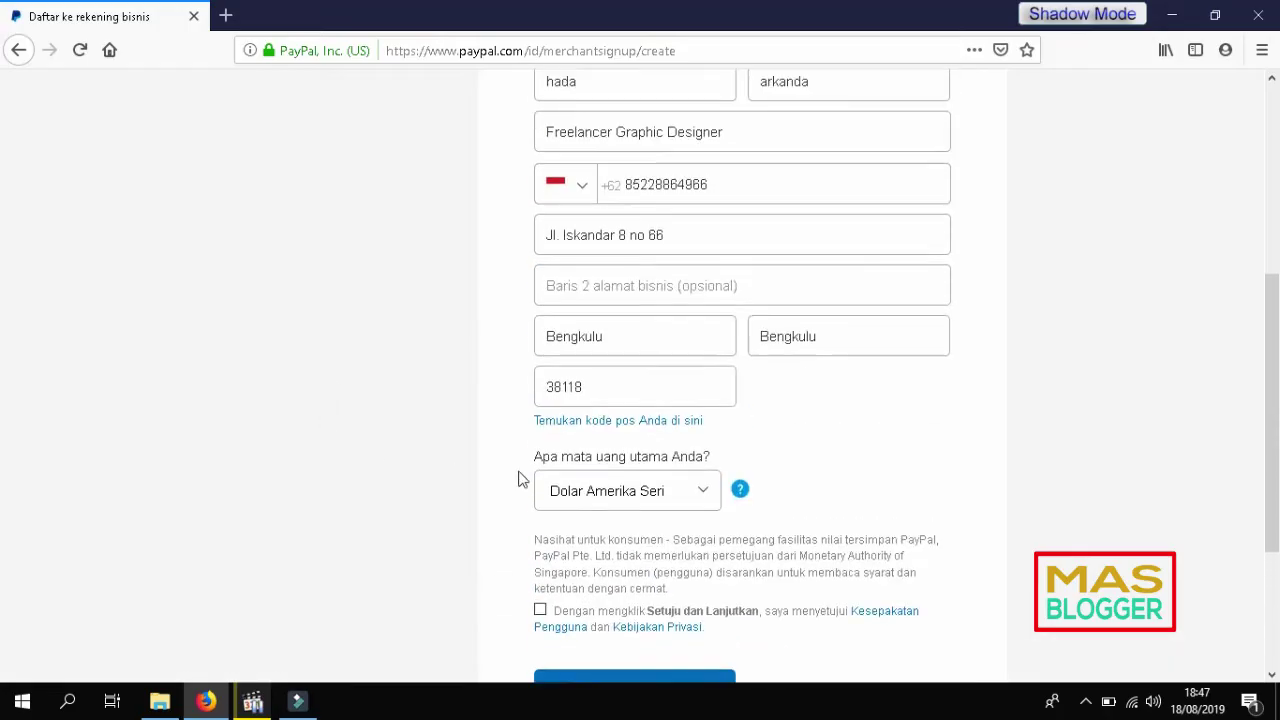
pyautogui.click(704, 488)
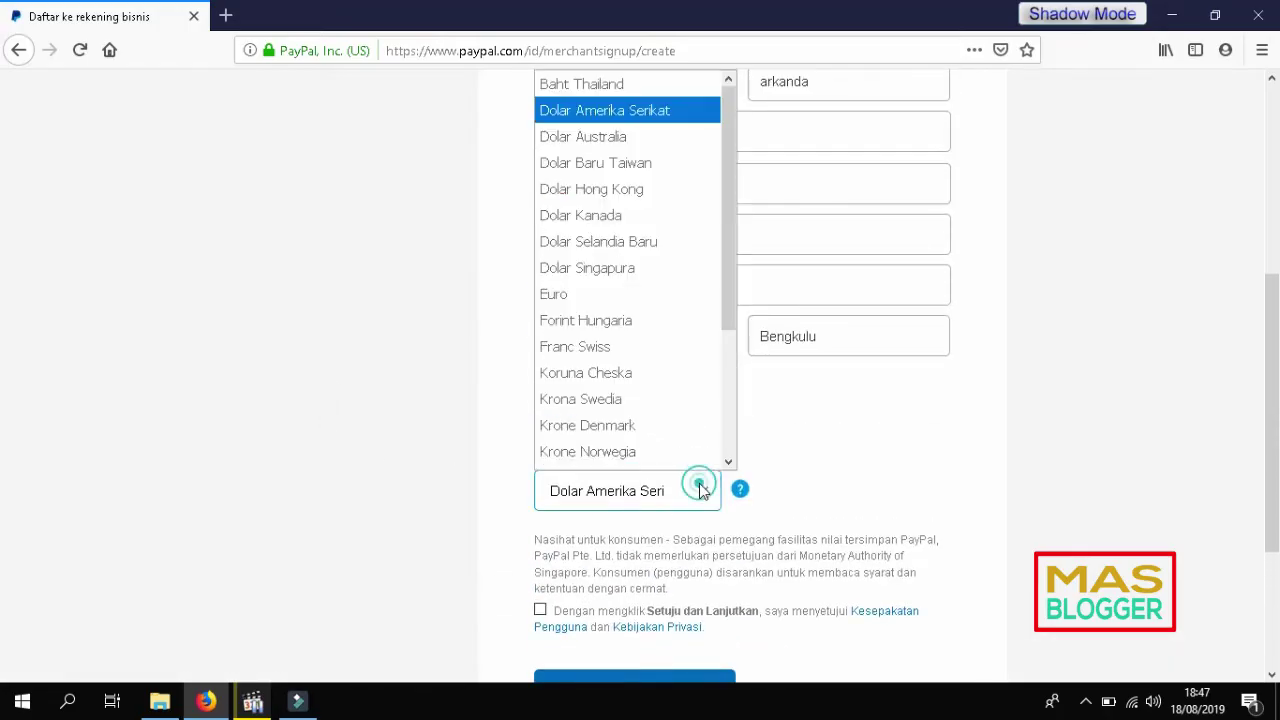
pyautogui.click(629, 110)
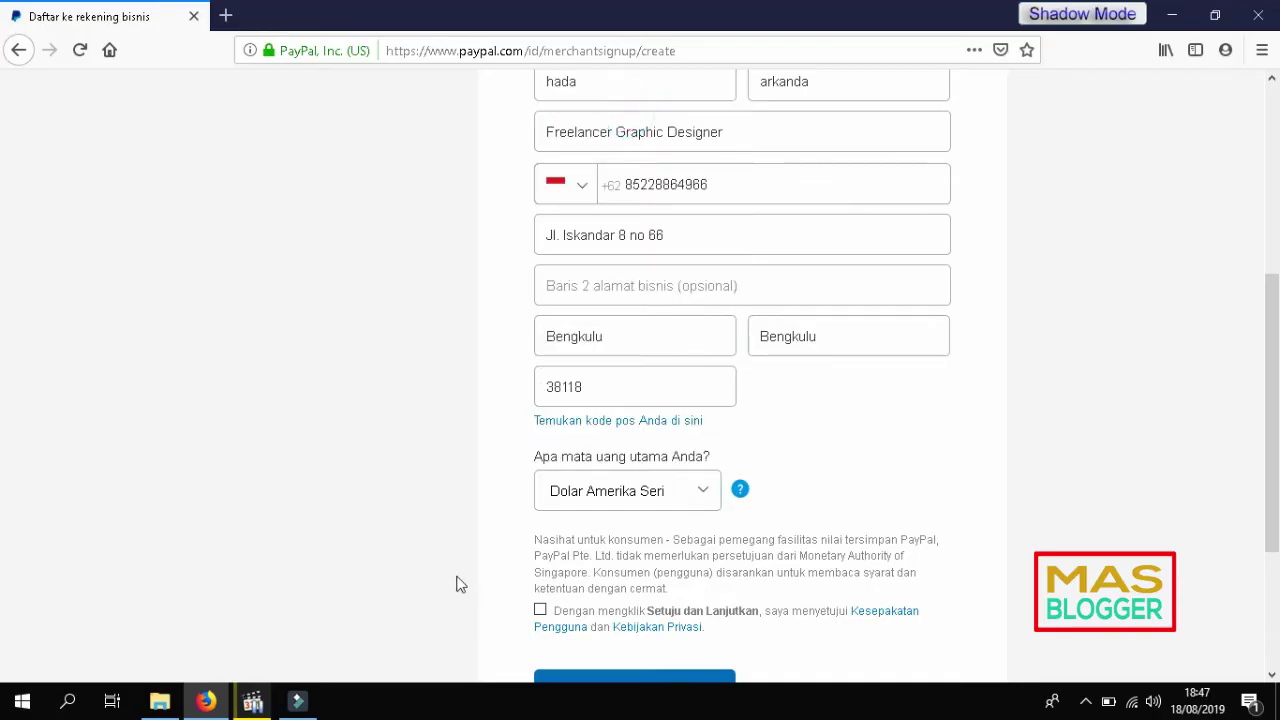
# Step: Accept the user agreement, submit with Setuju dan Lanjutkan, and save the login in Firefox
pyautogui.click(540, 610)
pyautogui.scroll(-2, 340, 497)
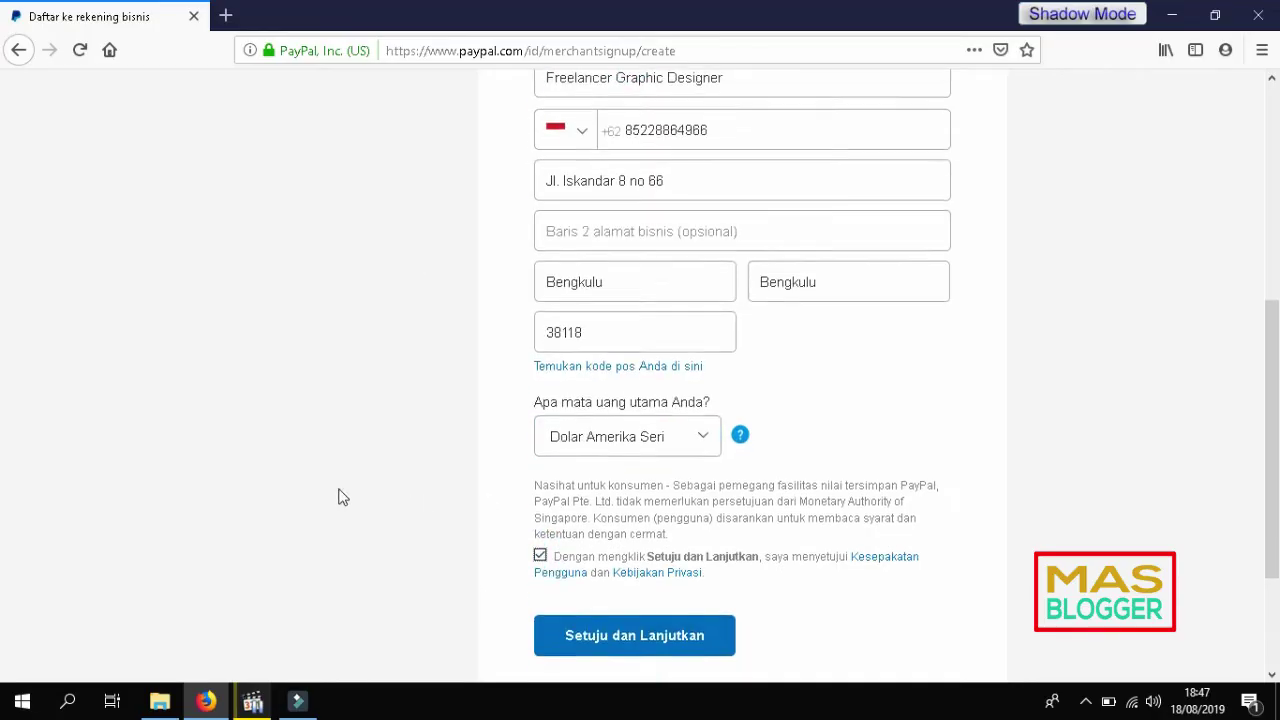
pyautogui.click(643, 603)
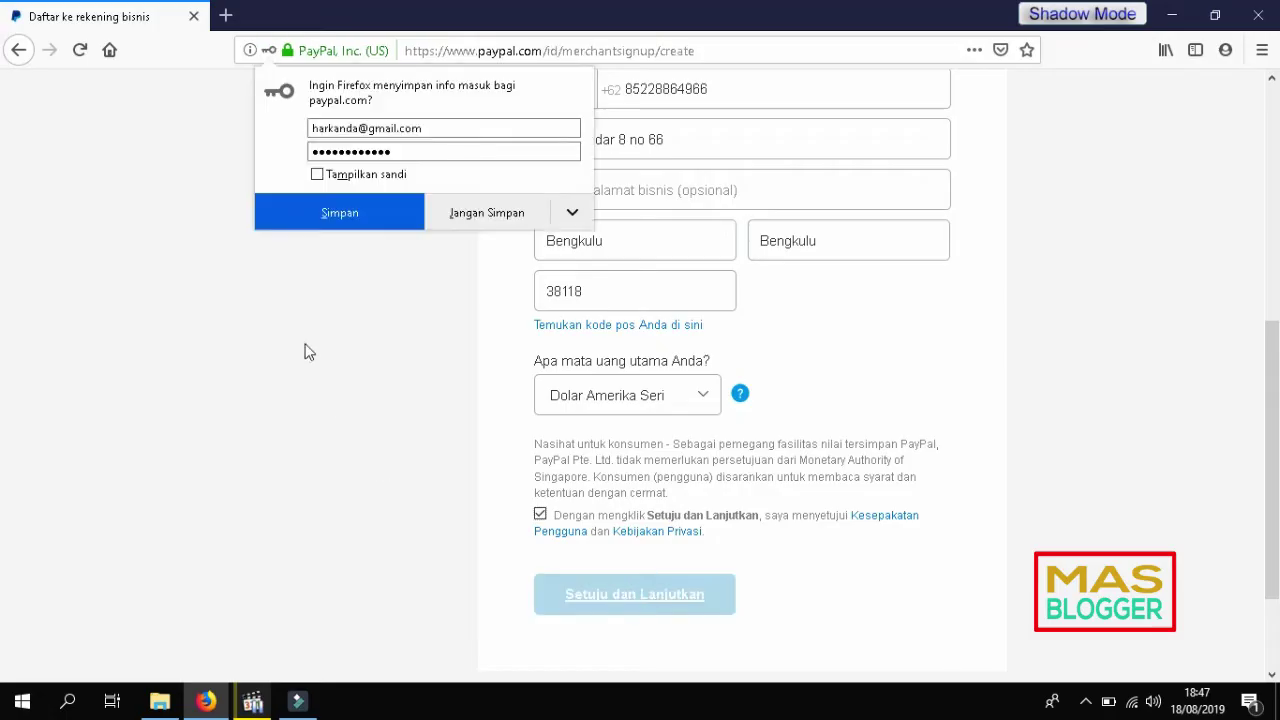
pyautogui.click(345, 211)
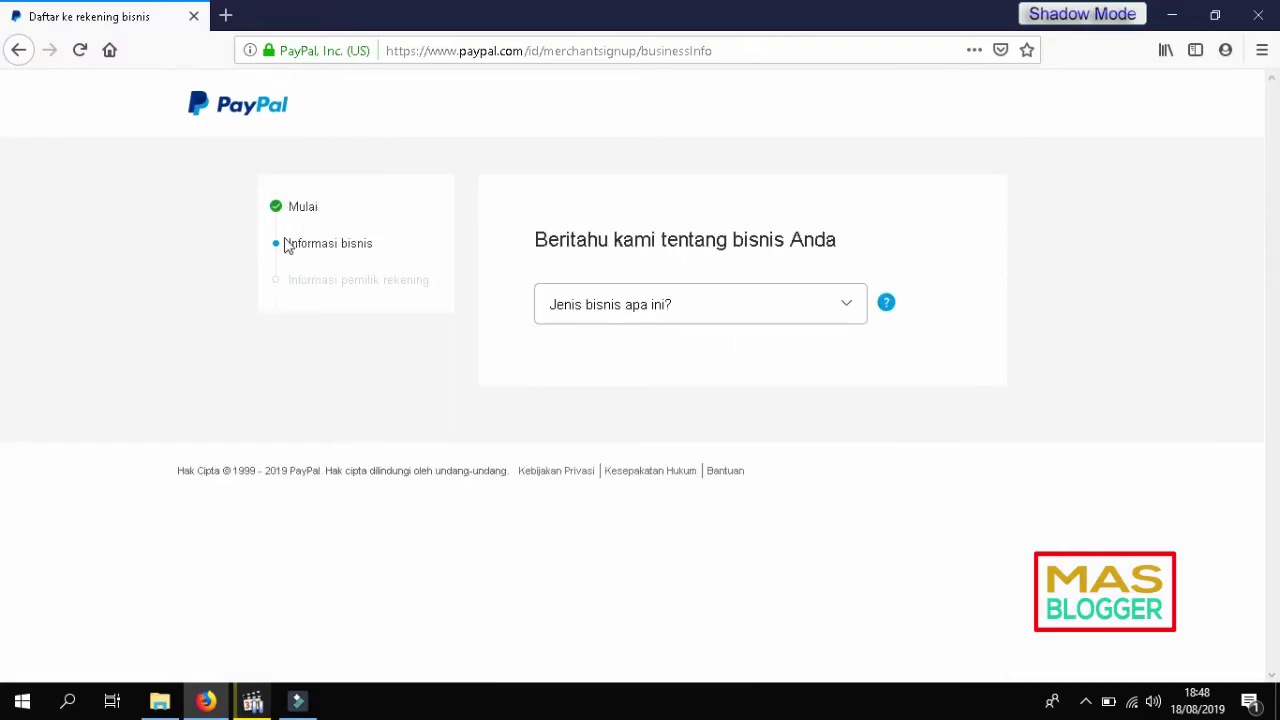
# Step: Set business type Perorangan and keyword Layanan Bisnis, then continue with Lanjutkan
pyautogui.click(855, 318)
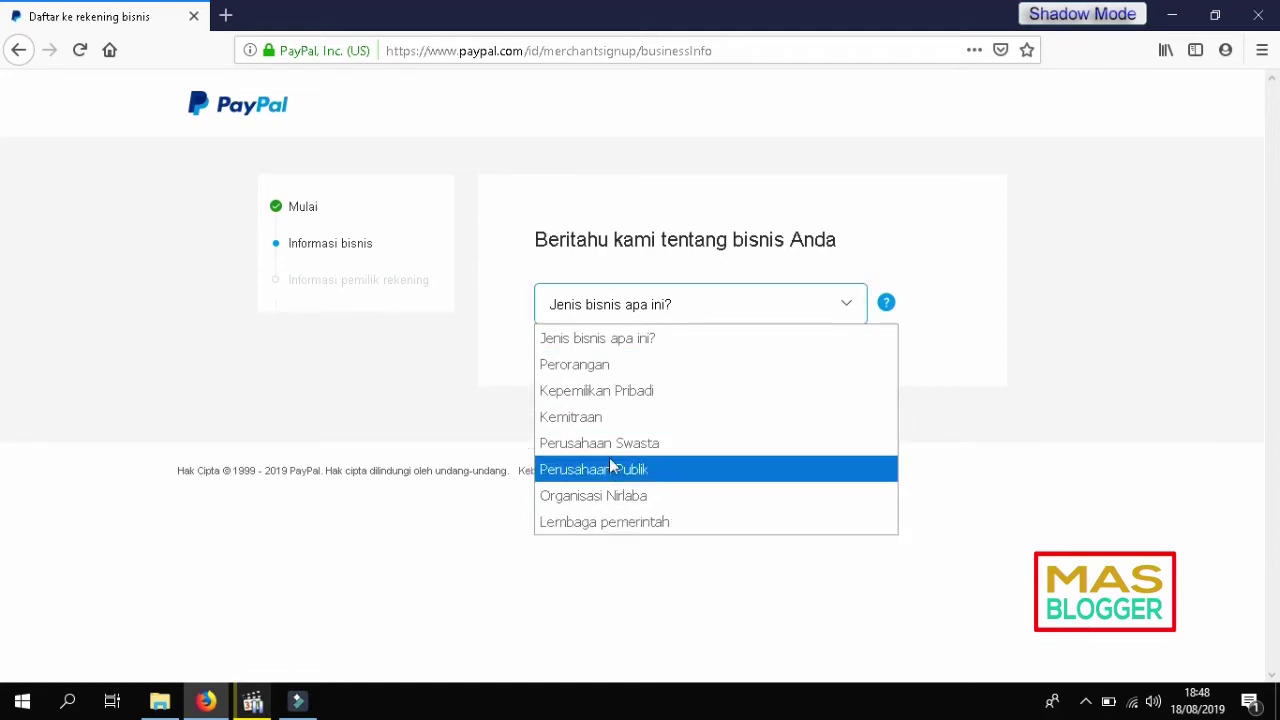
pyautogui.click(622, 366)
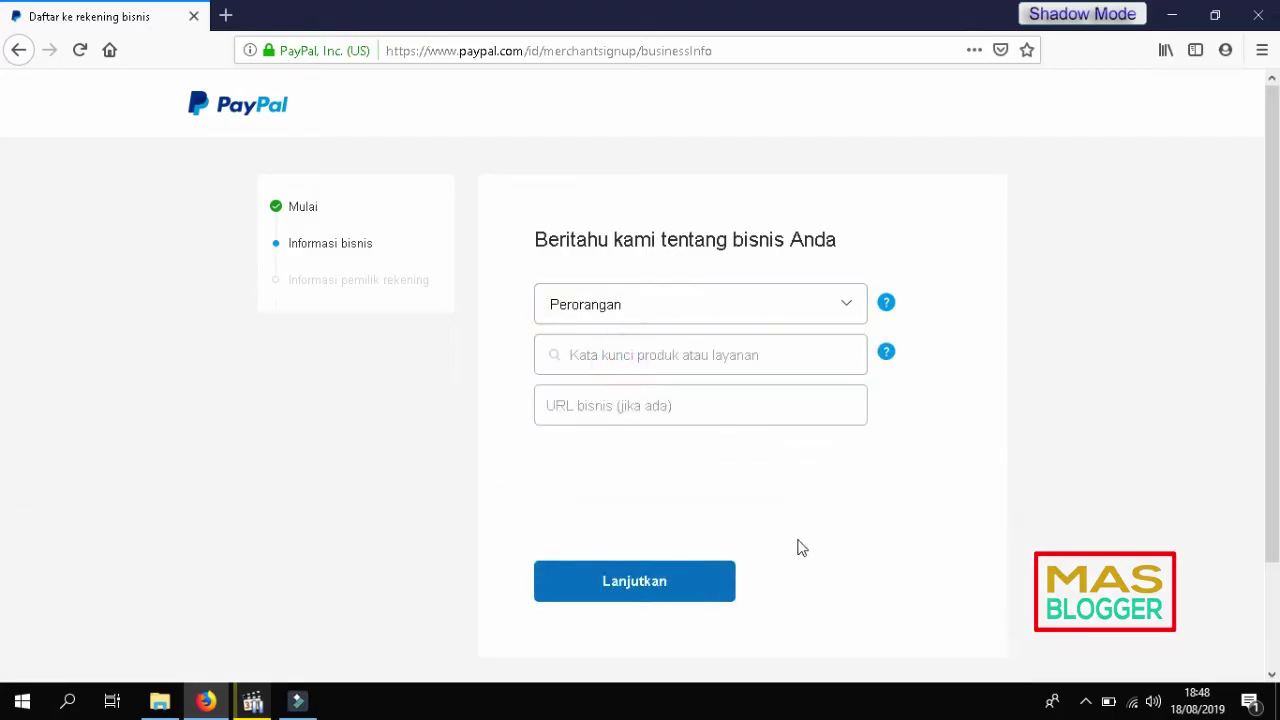
pyautogui.click(759, 359)
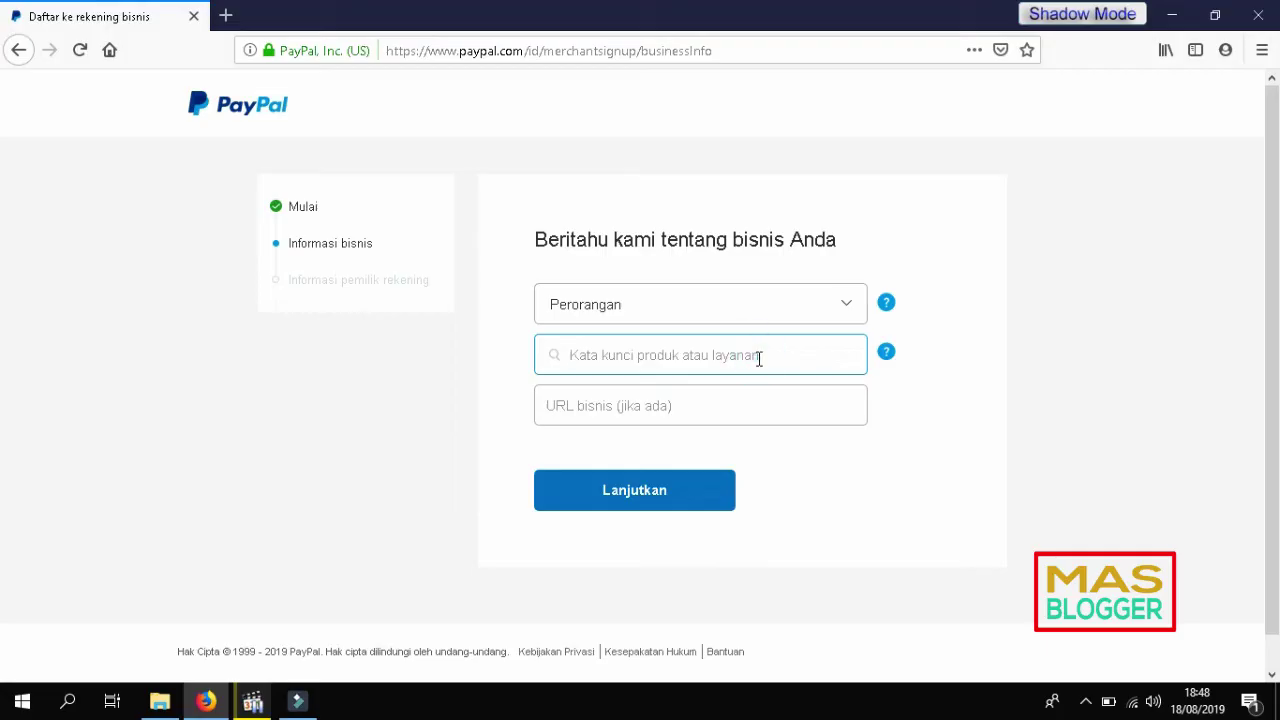
pyautogui.click(590, 506)
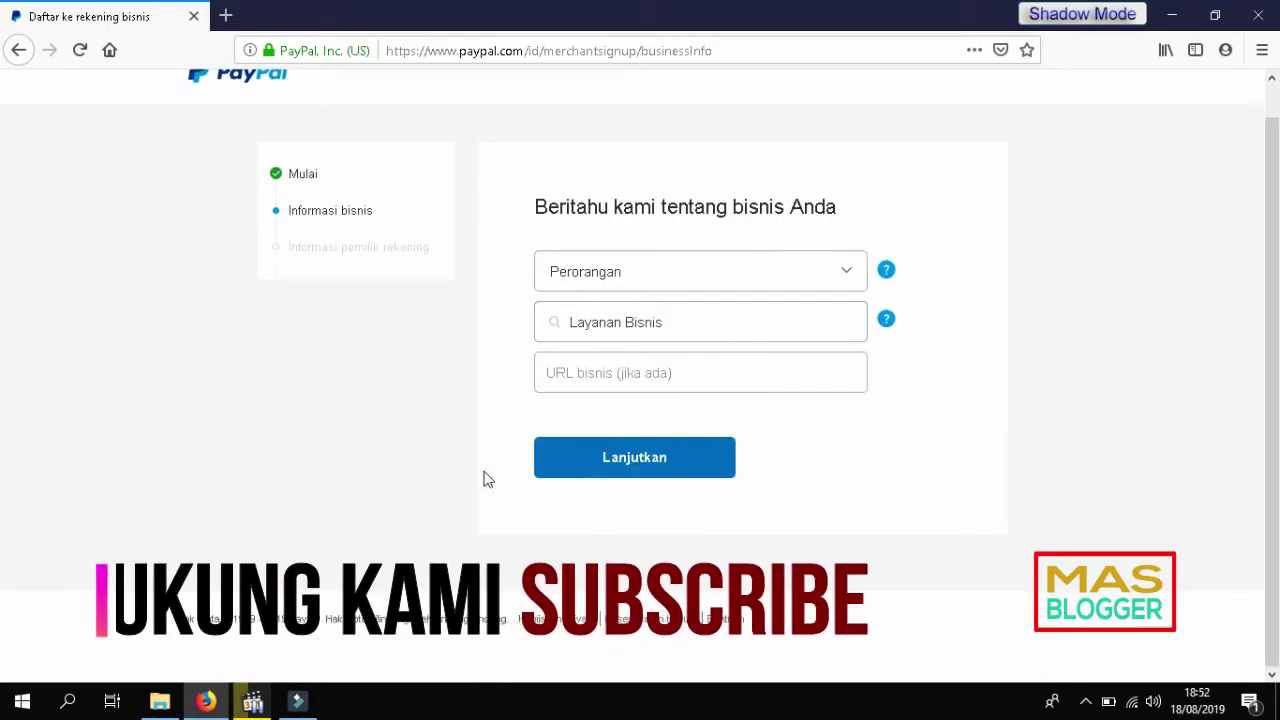
pyautogui.click(617, 374)
pyautogui.click(638, 466)
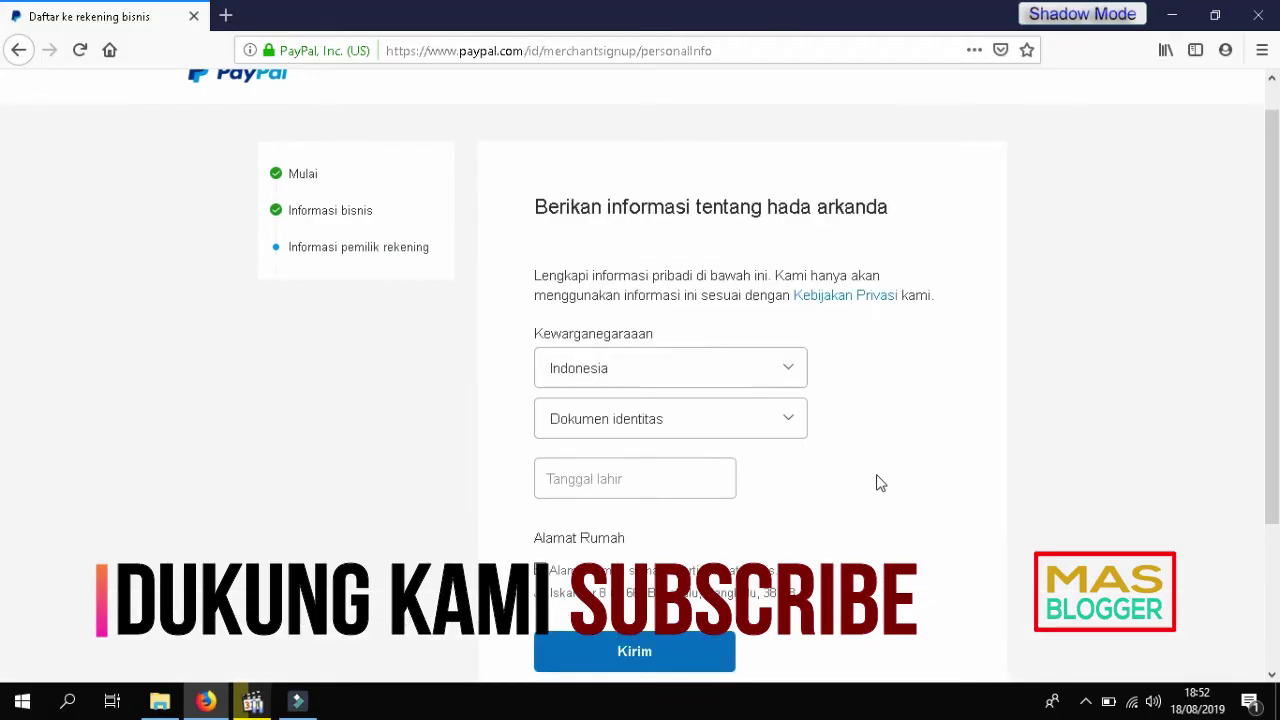
# Step: Choose KTP as the identity document and fill in the KTP number and date of birth
pyautogui.scroll(-2, 928, 451)
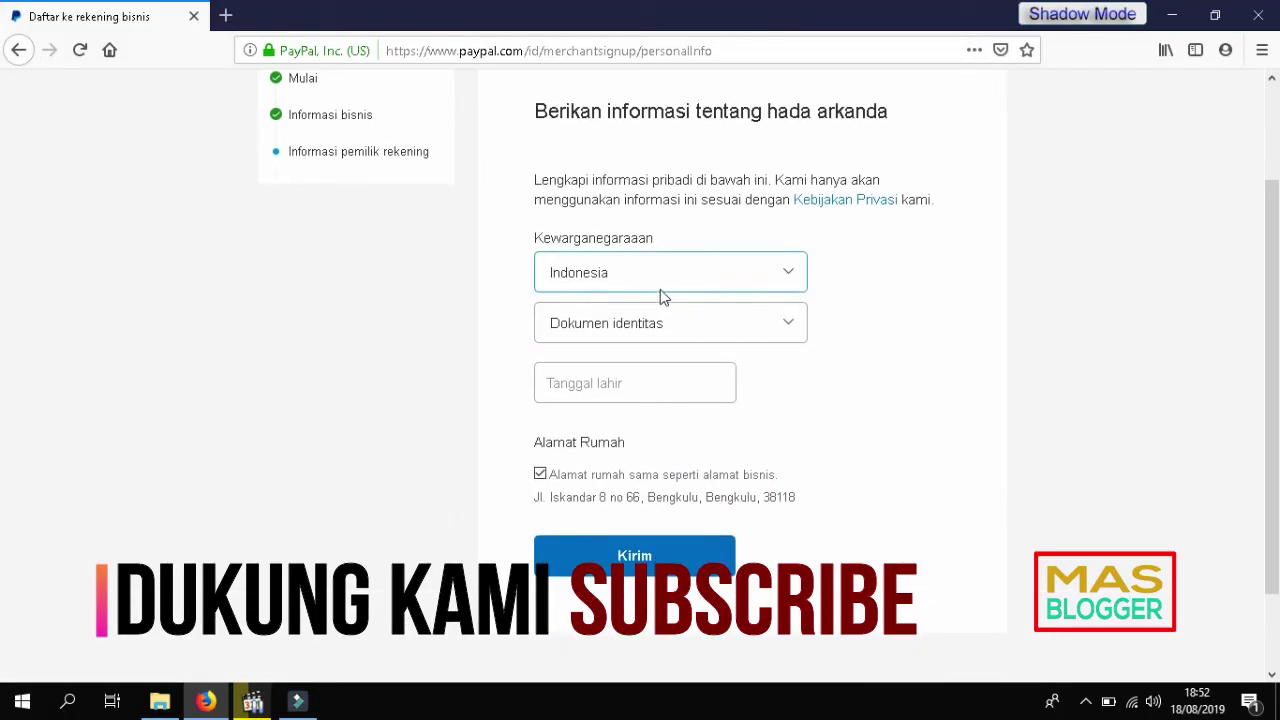
pyautogui.scroll(2, 380, 360)
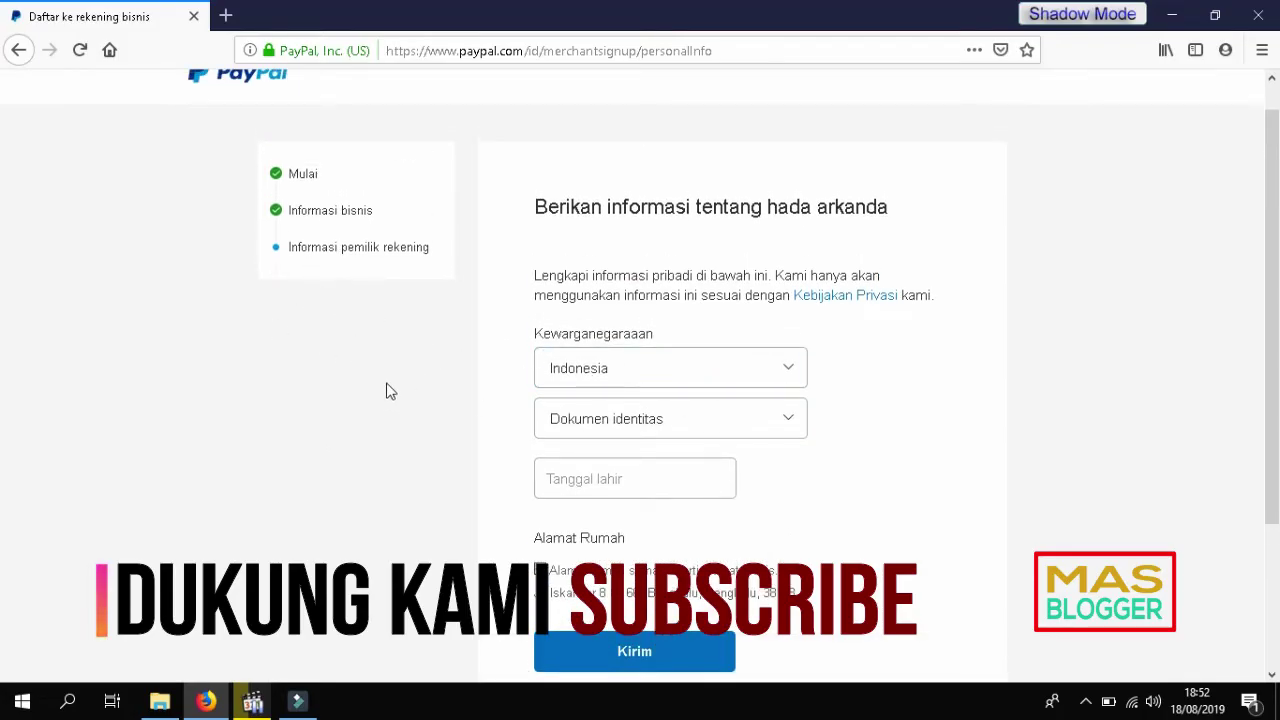
pyautogui.scroll(-2, 748, 357)
pyautogui.click(760, 323)
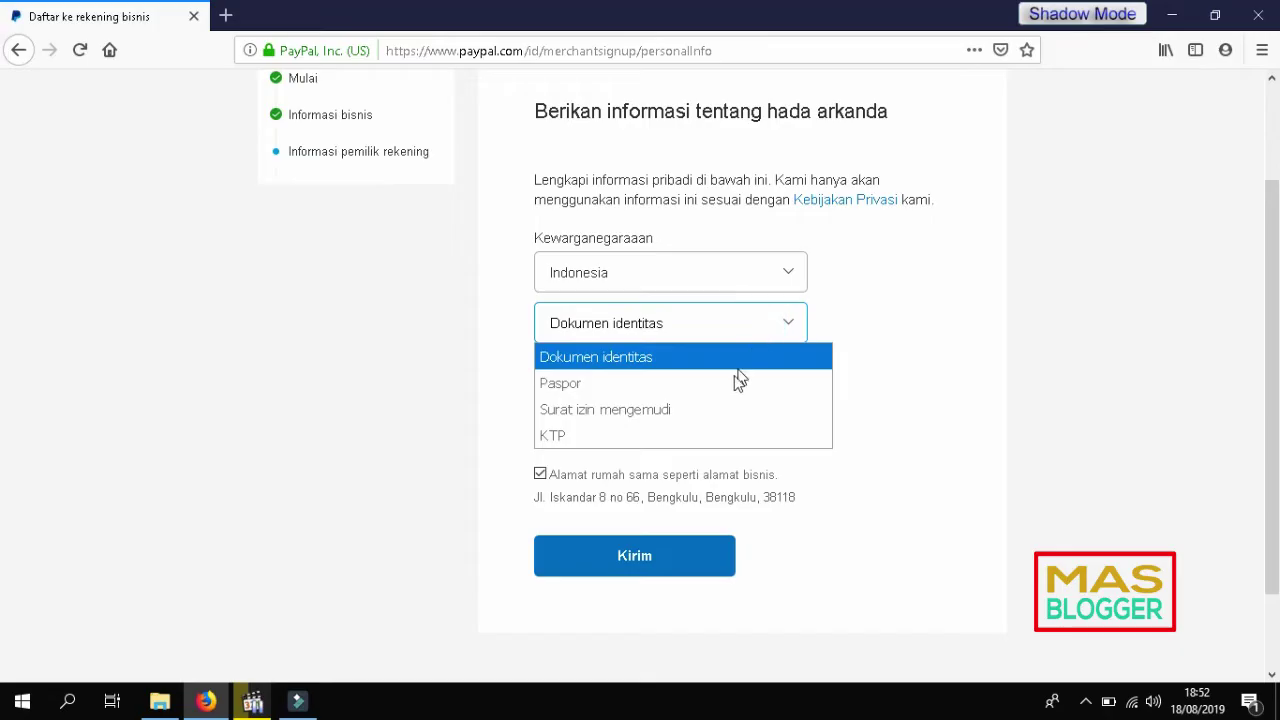
pyautogui.click(686, 432)
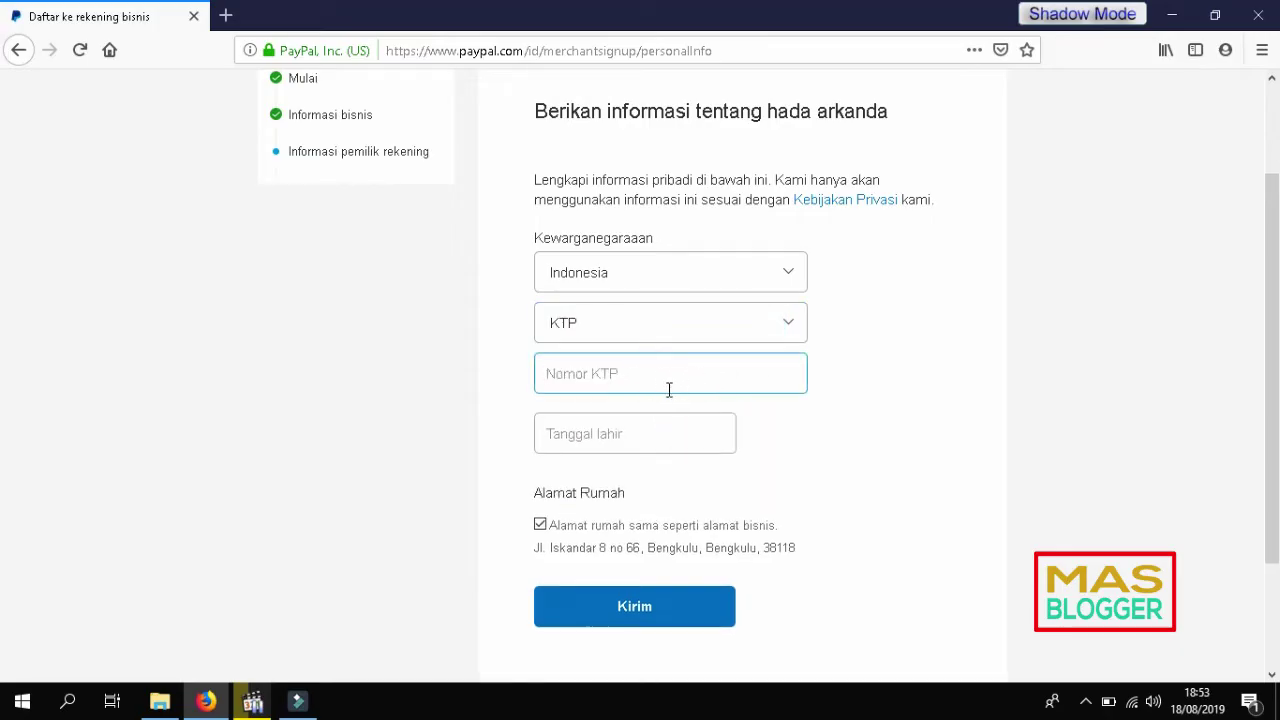
pyautogui.scroll(-2, 300, 371)
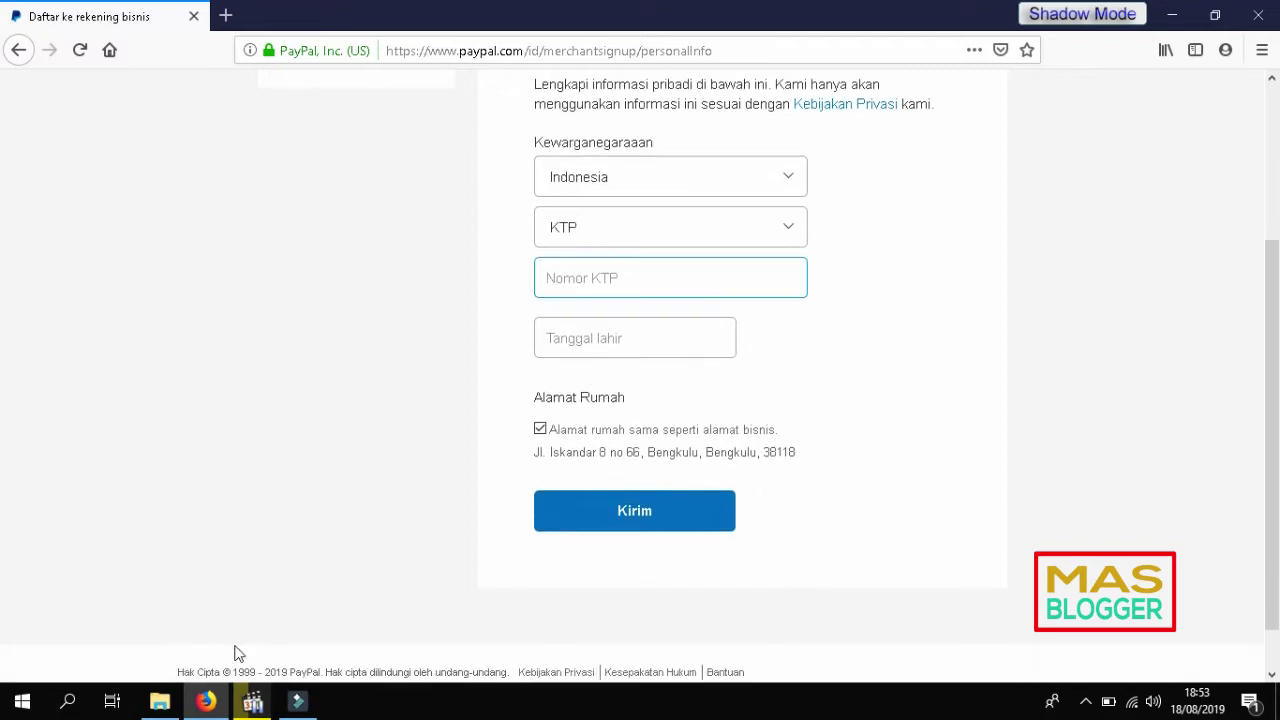
pyautogui.click(597, 337)
pyautogui.scroll(2, 366, 420)
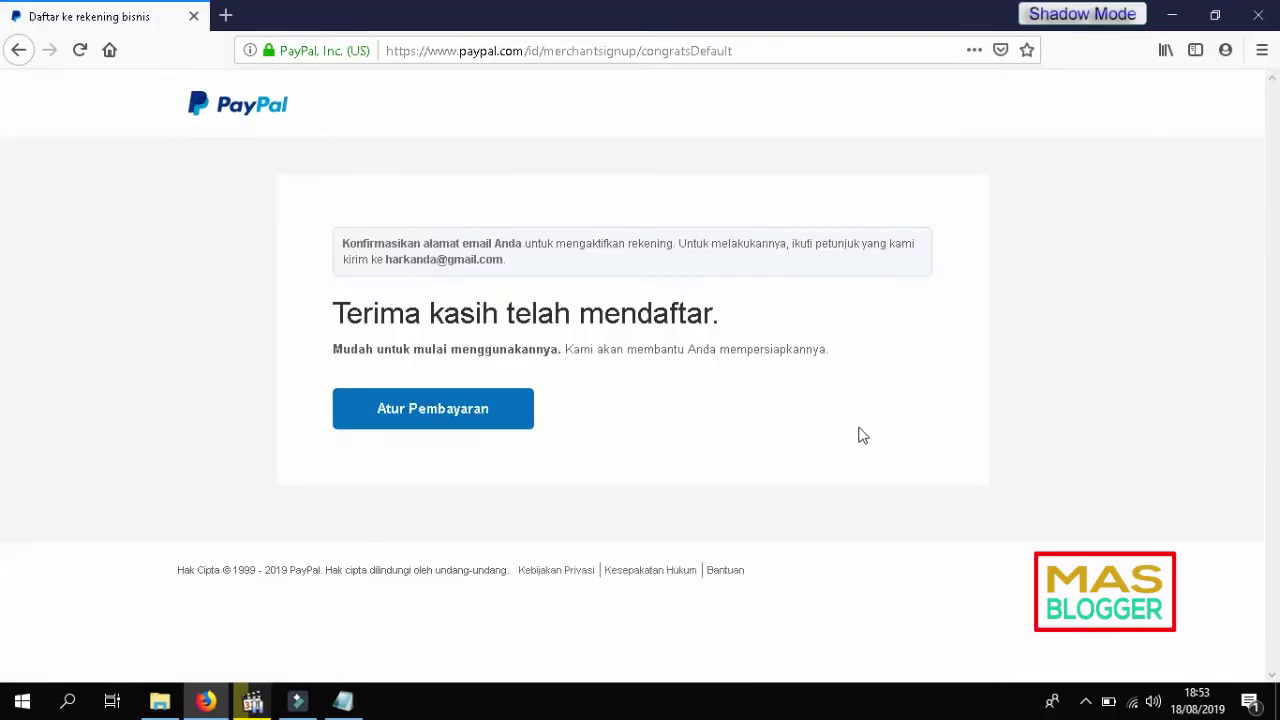
# Step: Go to Atur Pembayaran for the business account setup and open a new blank tab
pyautogui.click(437, 417)
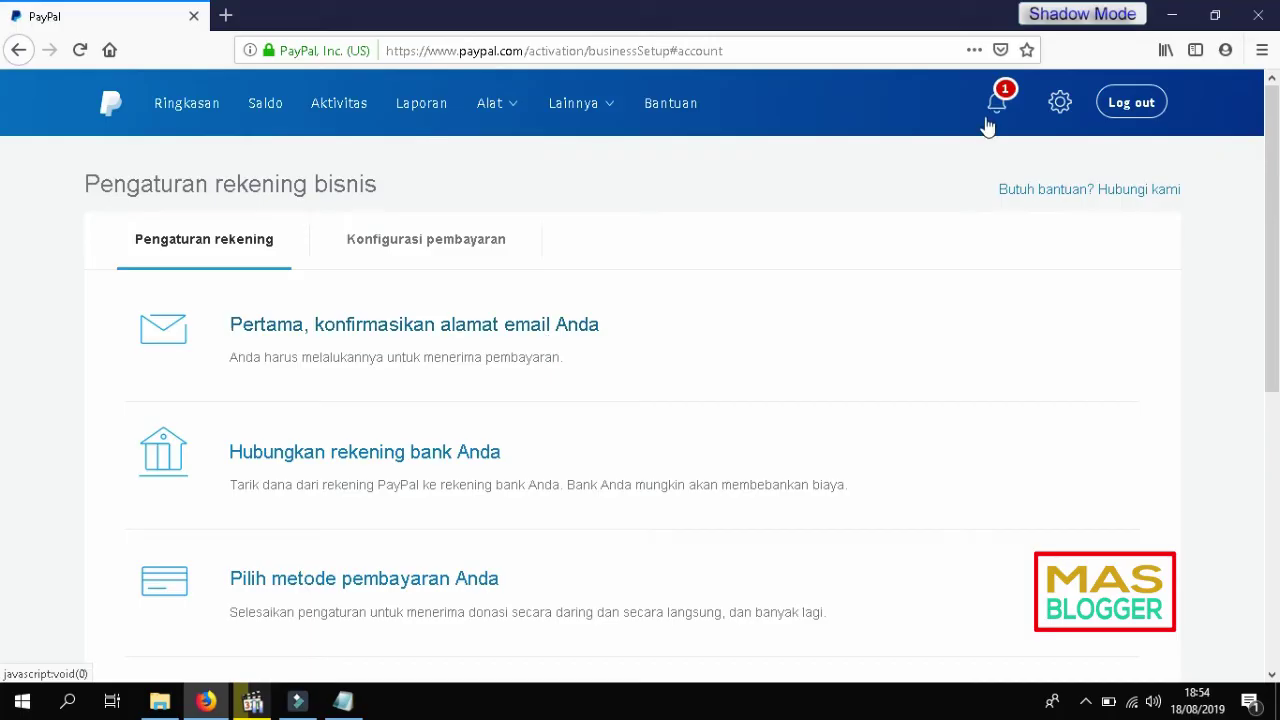
pyautogui.click(226, 16)
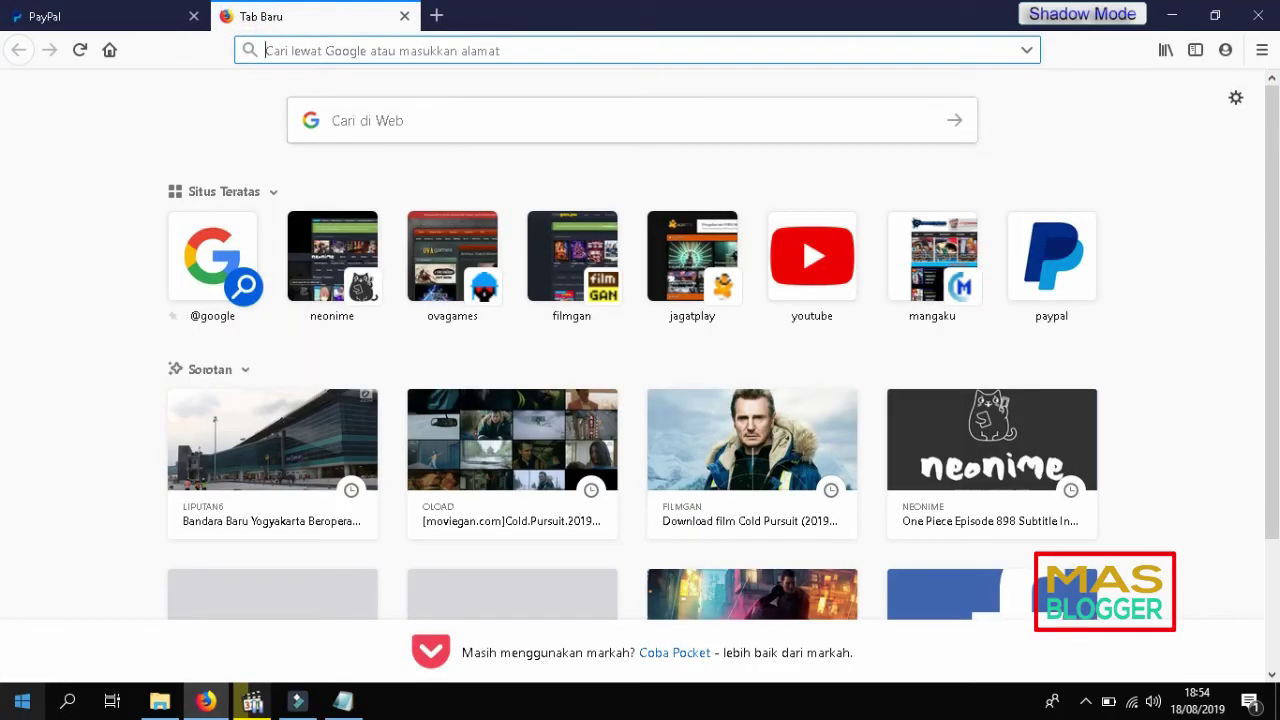
# Step: Launch Google Chrome and go to Gmail
pyautogui.click(22, 701)
pyautogui.click(787, 528)
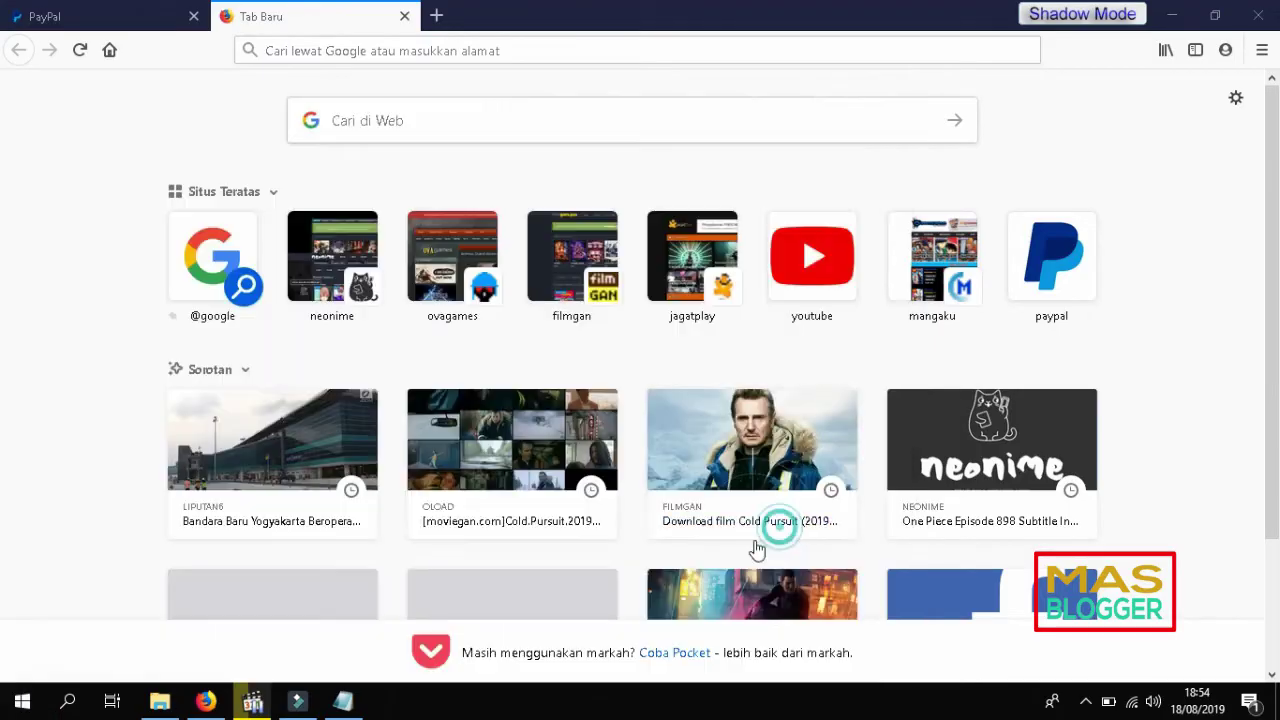
pyautogui.click(386, 50)
pyautogui.write('g')
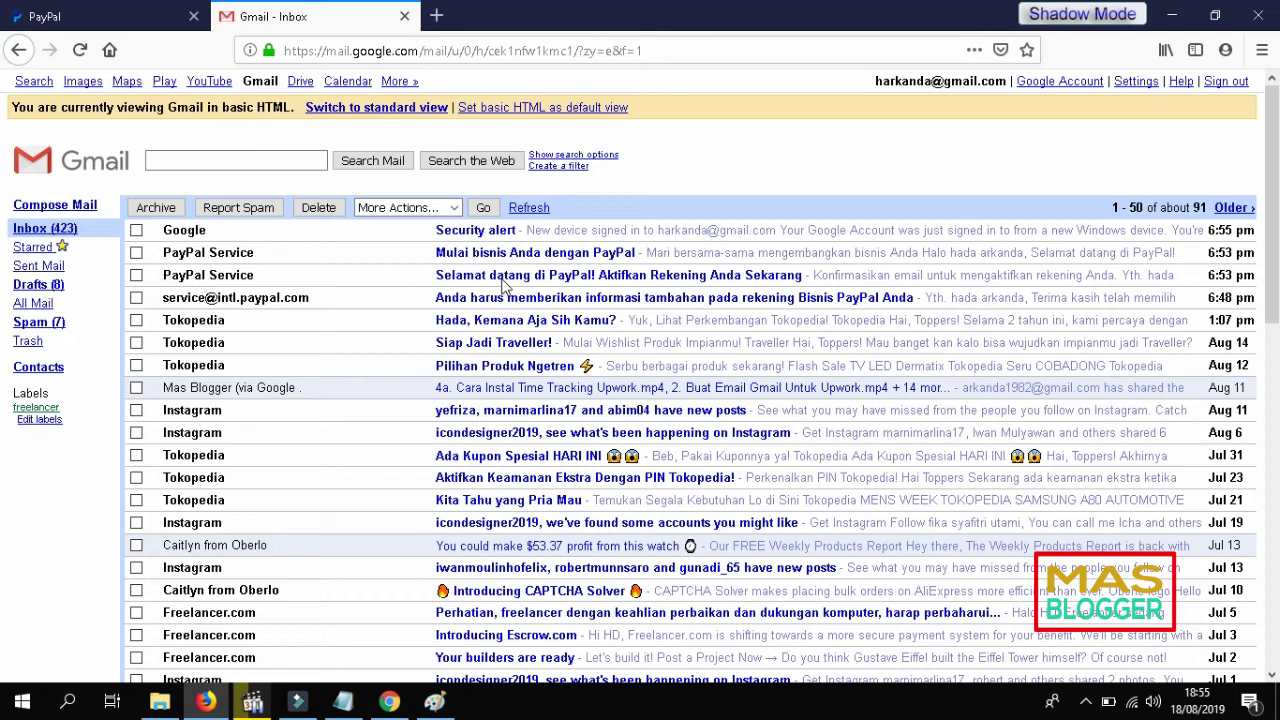
# Step: Open the 'Selamat datang di PayPal' email and click 'Ya, ini adalah alamat email saya'
pyautogui.click(505, 276)
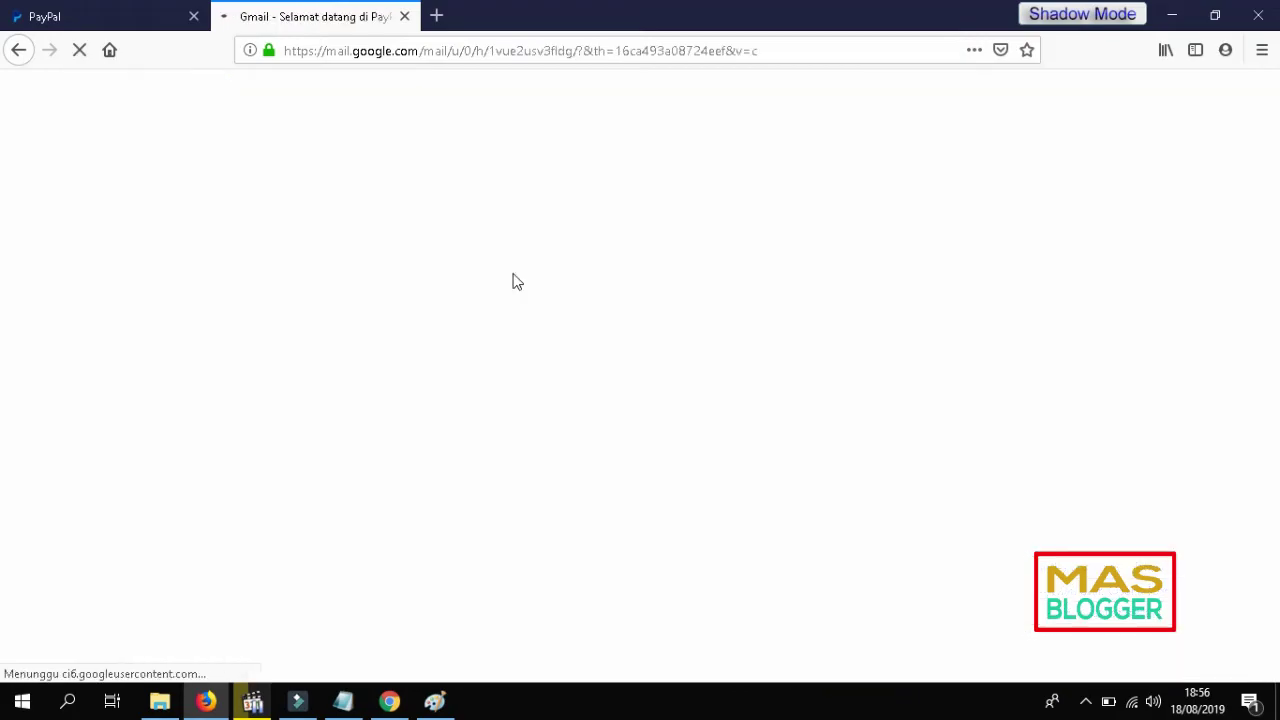
pyautogui.scroll(-5, 432, 438)
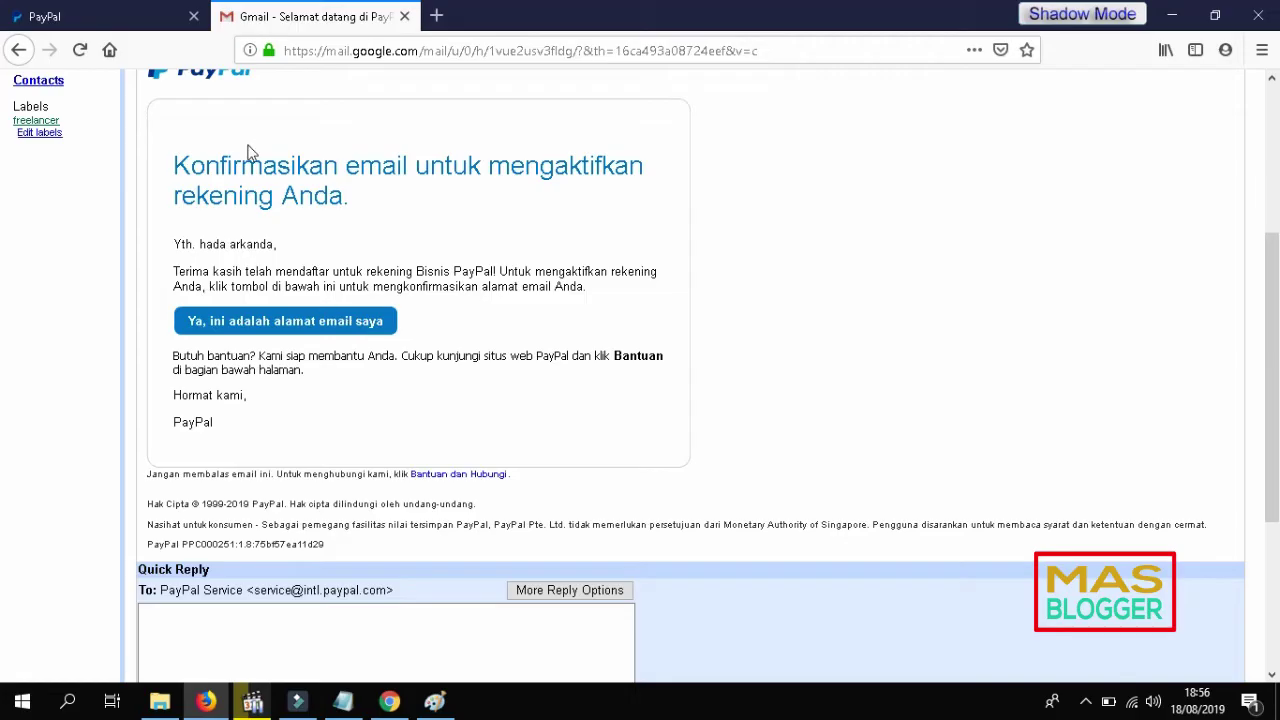
pyautogui.click(283, 320)
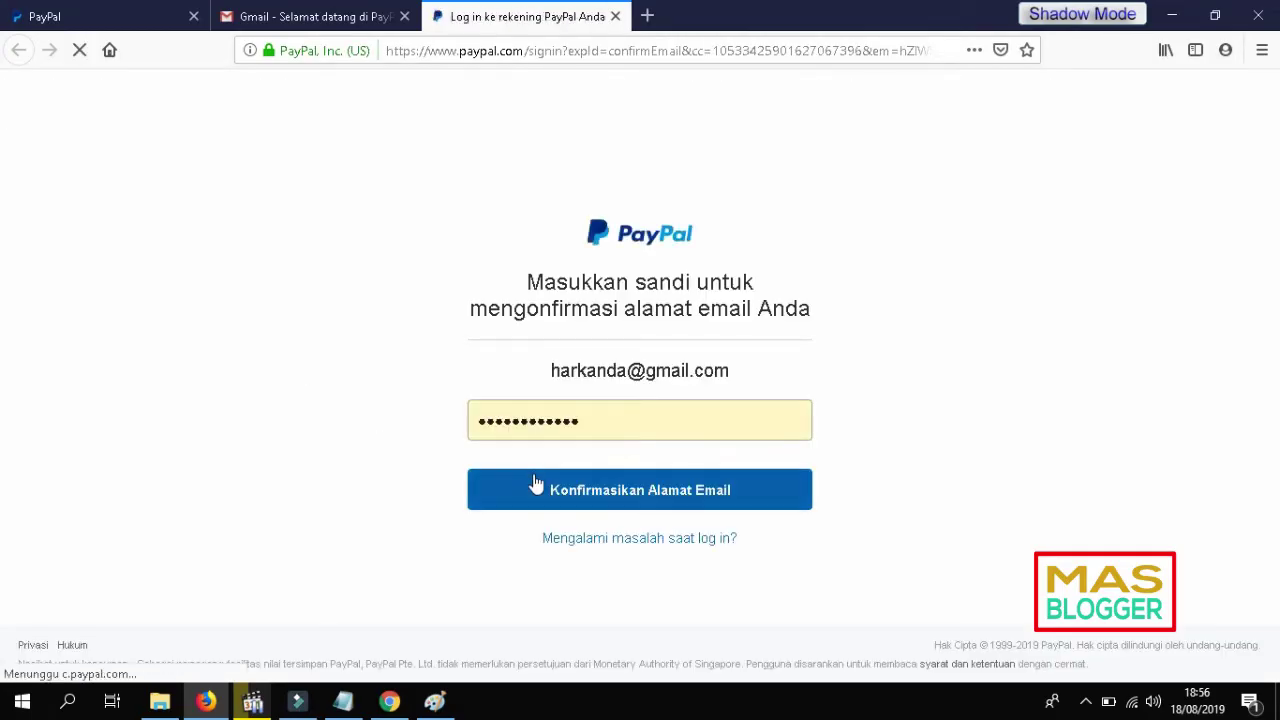
# Step: Confirm the email address with the account password and review the setup checklist
pyautogui.click(540, 490)
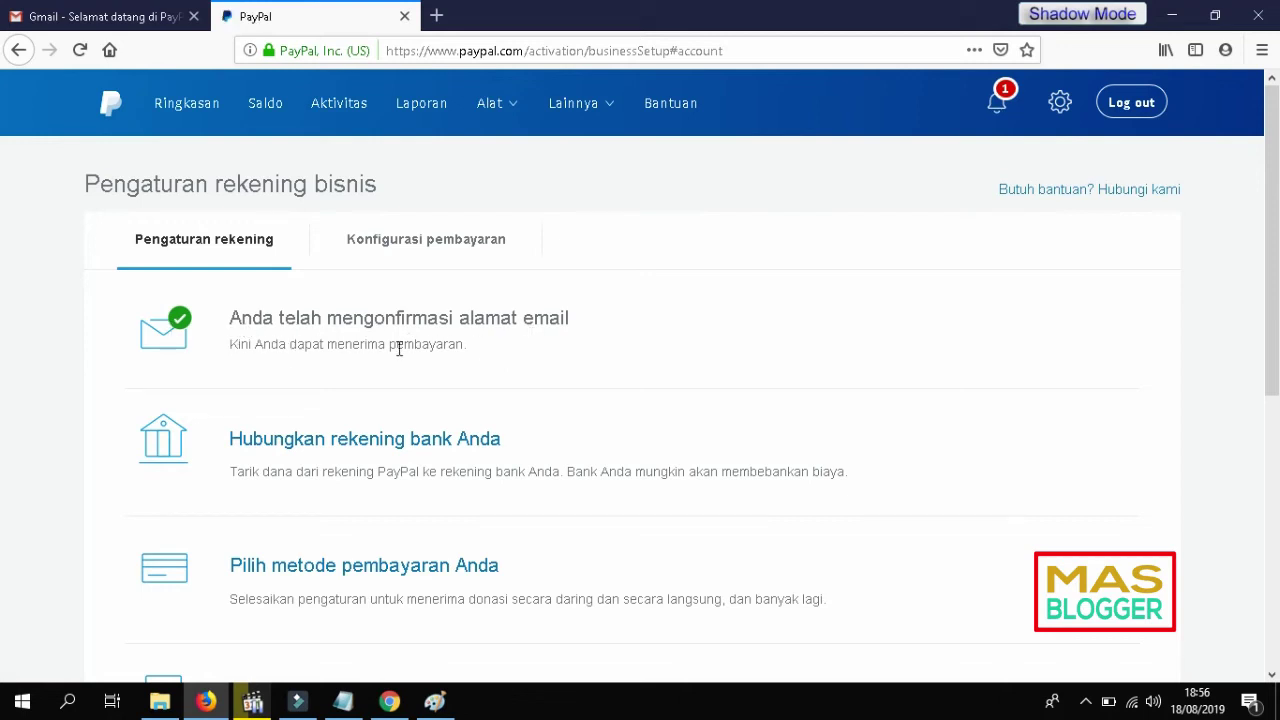
pyautogui.scroll(-1, 520, 312)
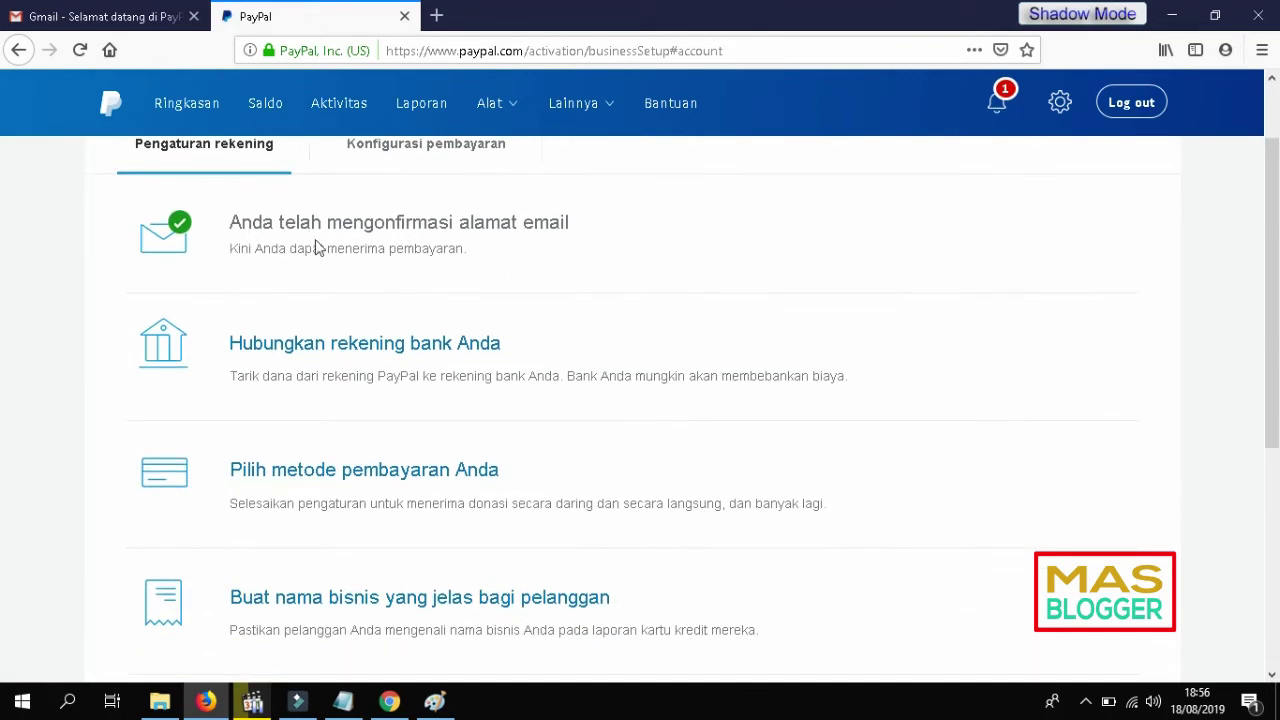
pyautogui.scroll(1, 316, 245)
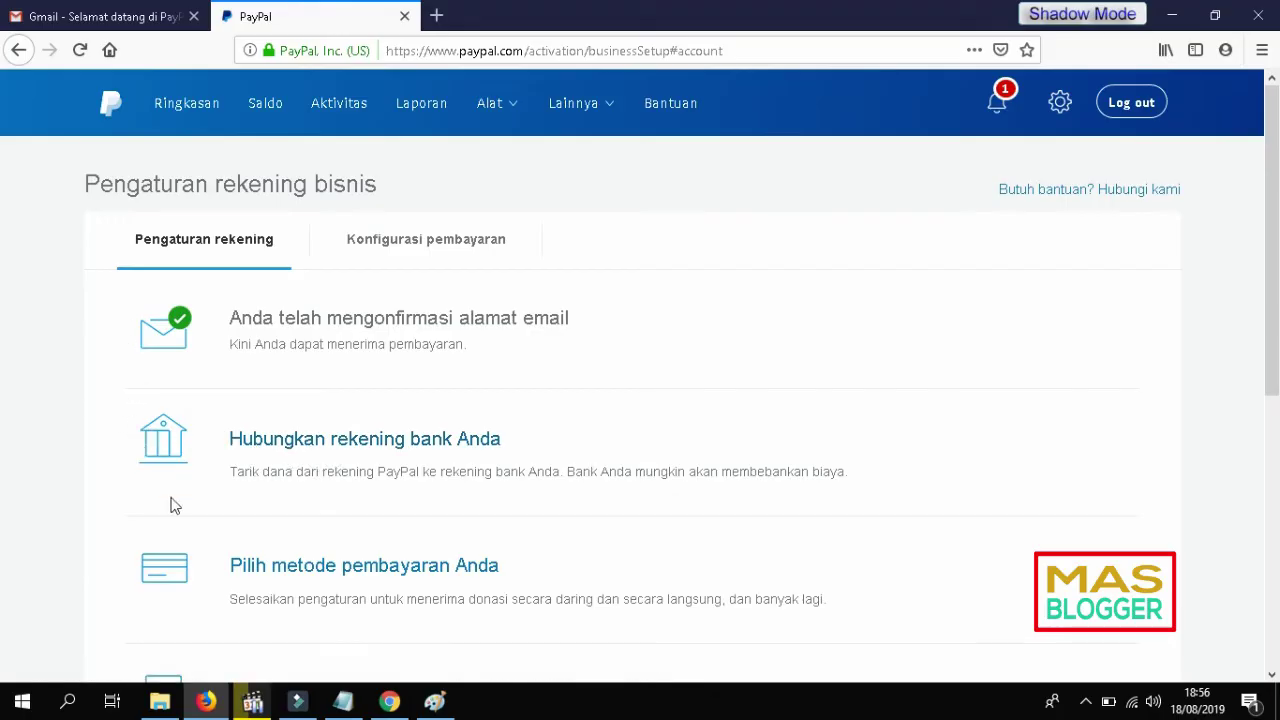
pyautogui.click(346, 451)
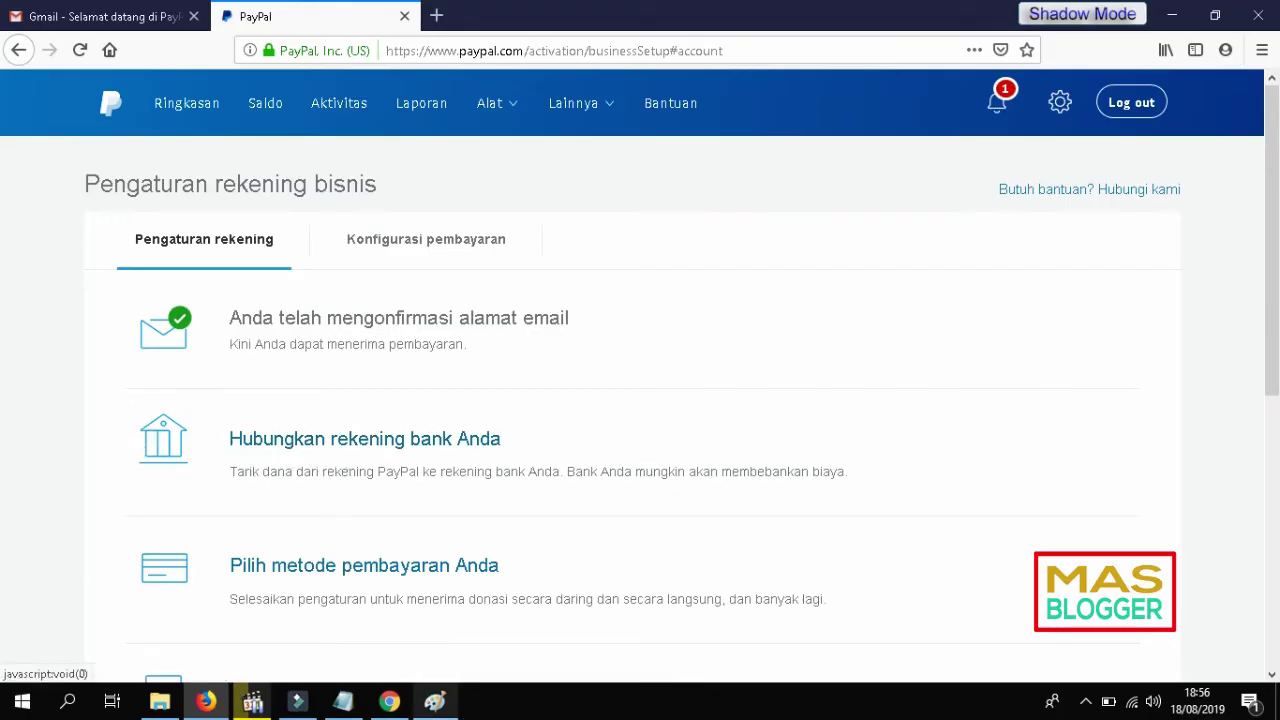
# Step: Open the Rupiah bank-linking form and go through the Nama Bank, Kode bank and Nomor Rekening fields
pyautogui.click(459, 444)
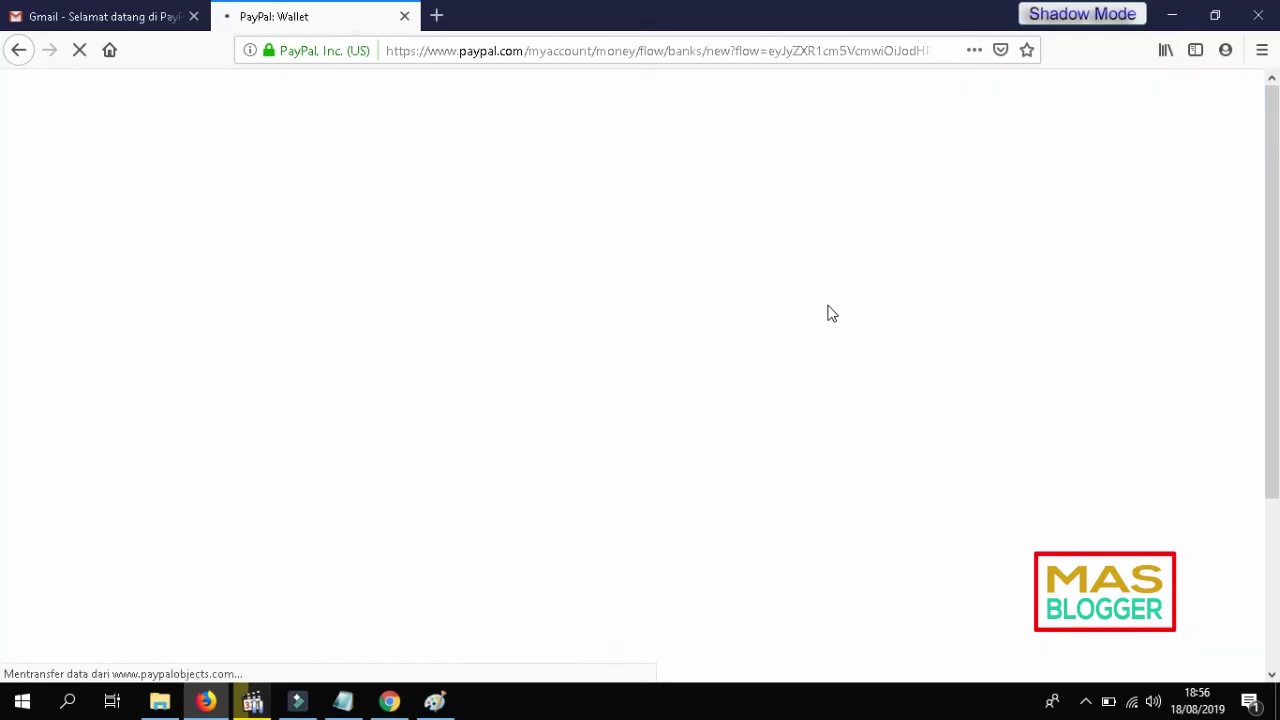
pyautogui.scroll(-3, 729, 368)
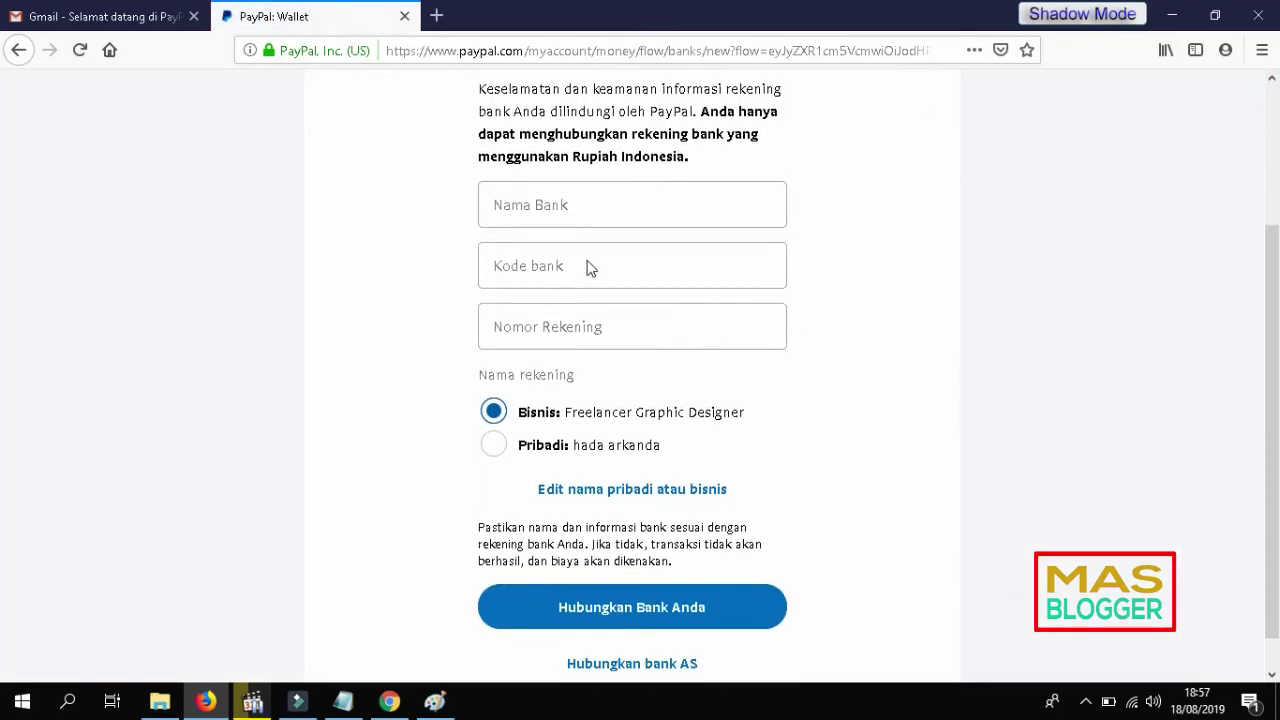
pyautogui.click(606, 208)
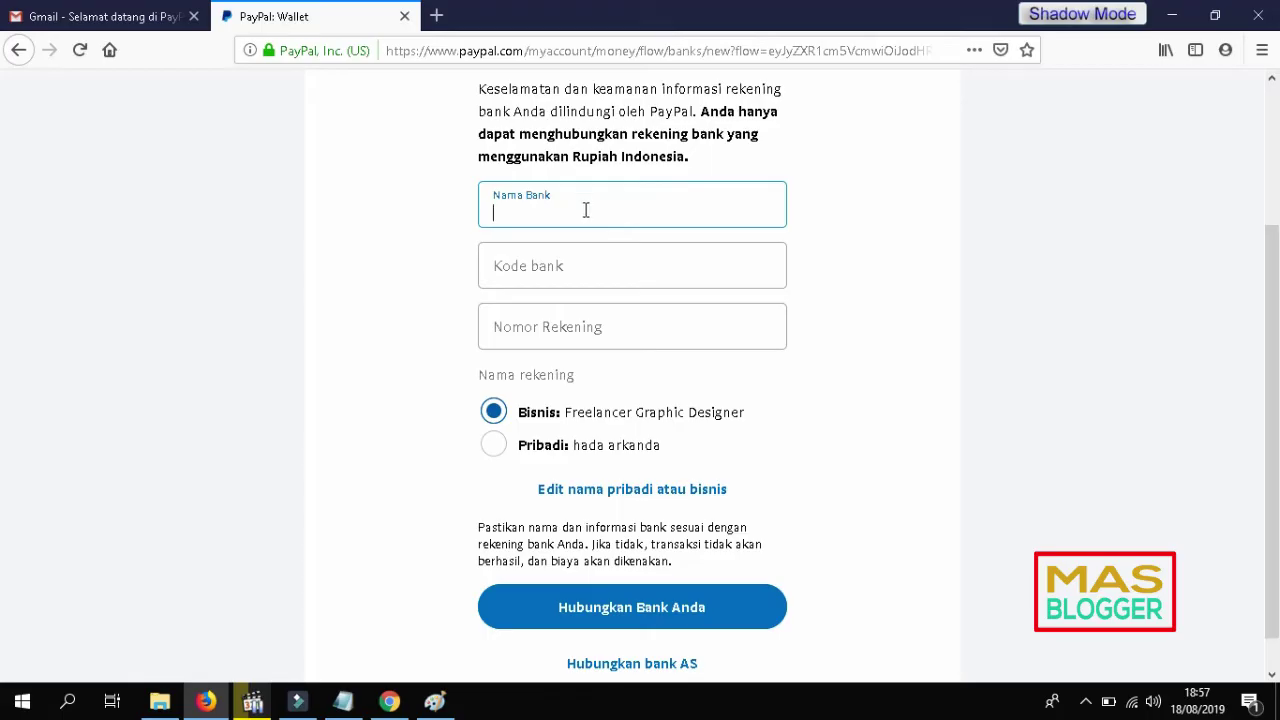
pyautogui.scroll(2, 337, 389)
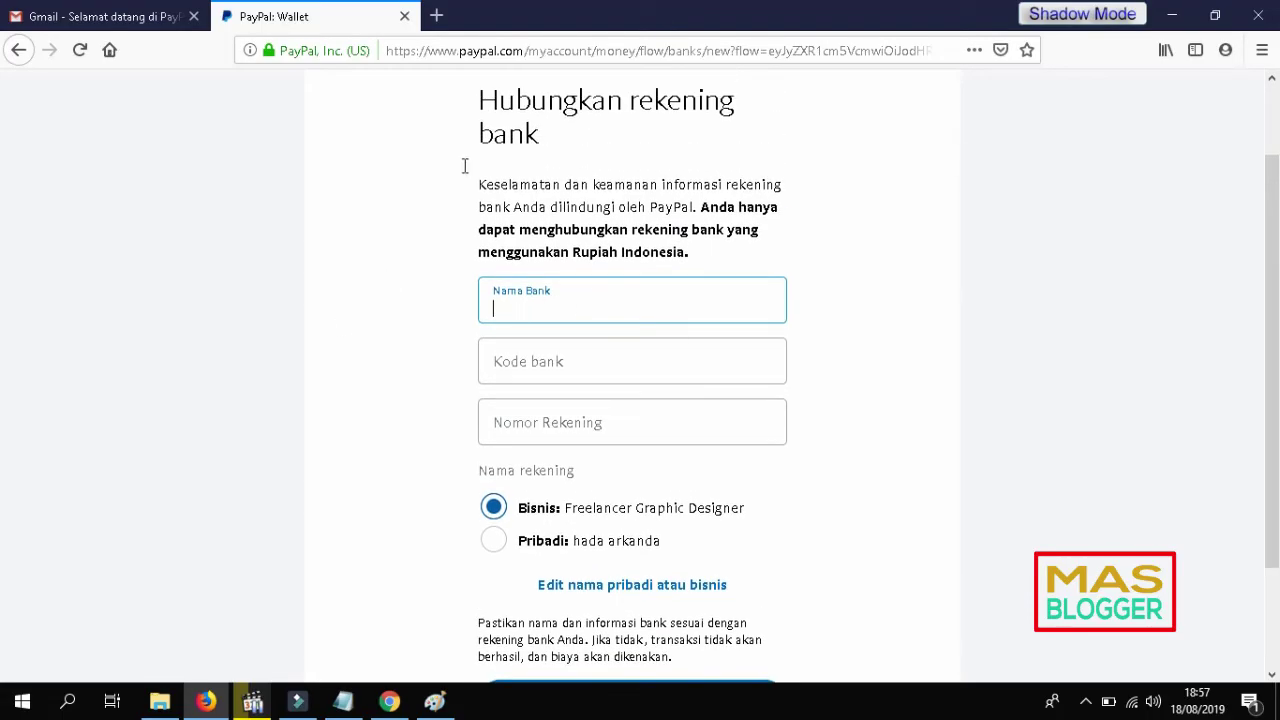
pyautogui.scroll(2, 340, 372)
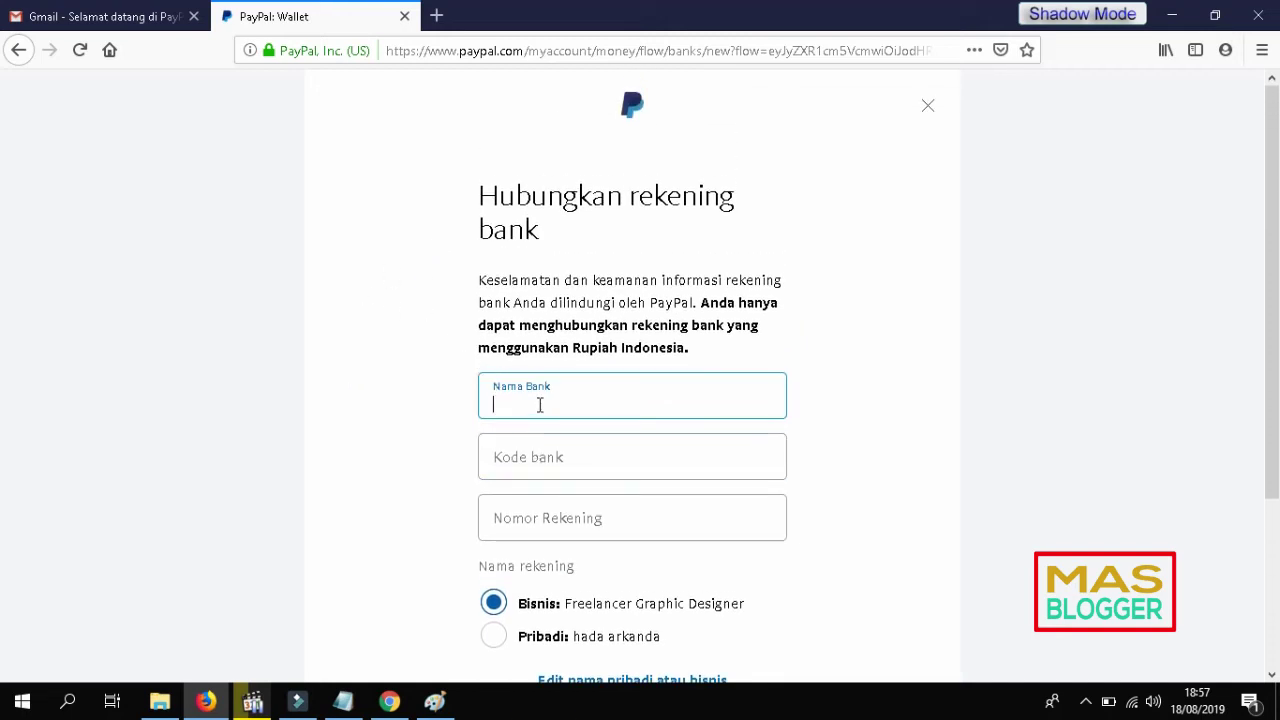
pyautogui.click(557, 455)
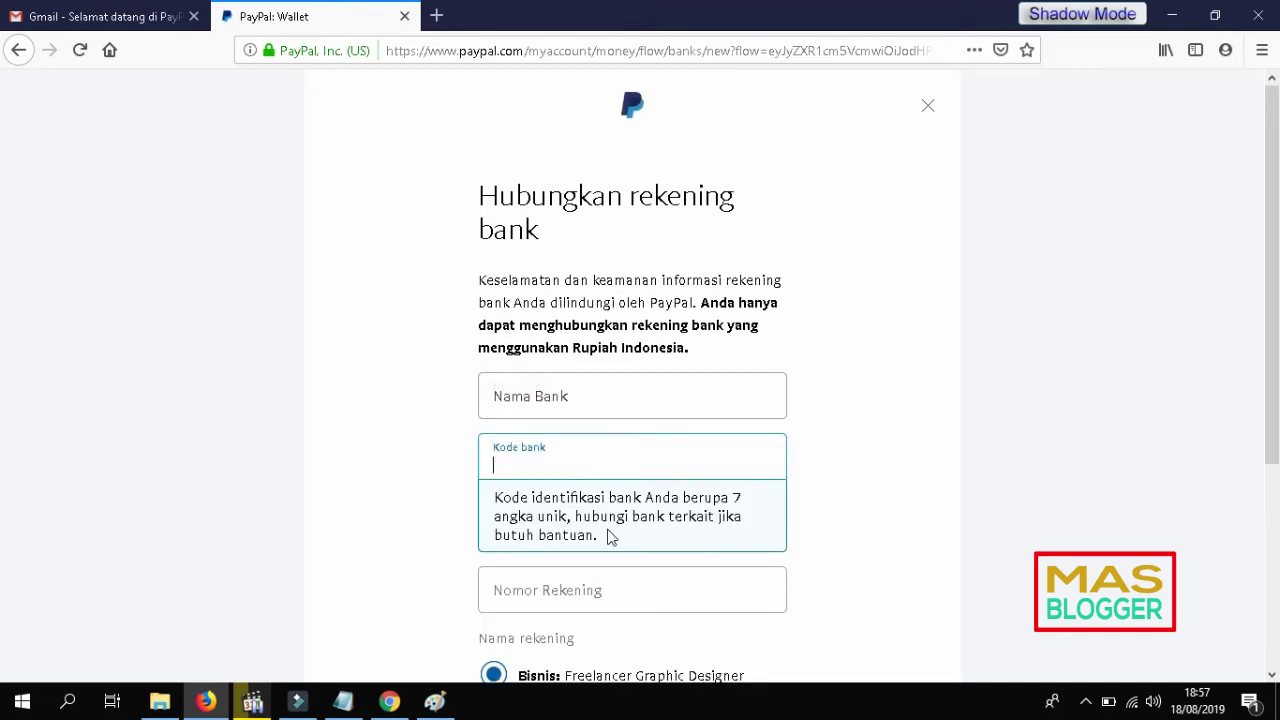
pyautogui.click(608, 594)
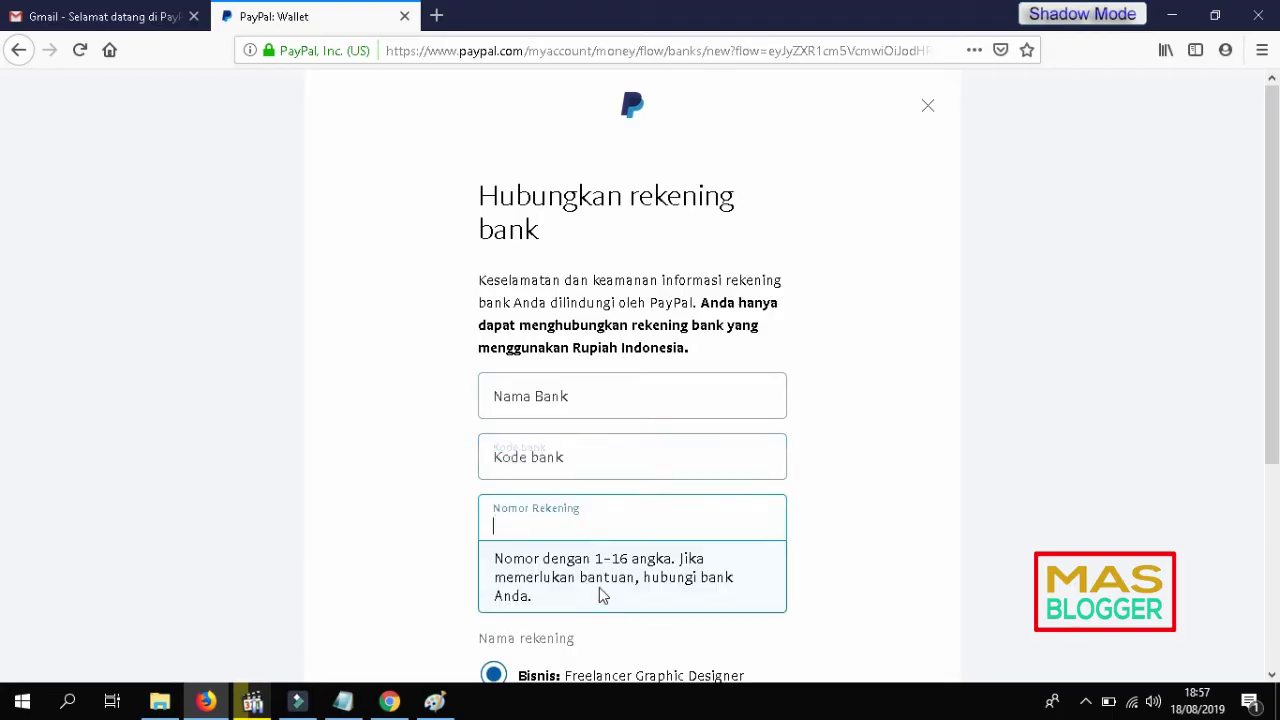
pyautogui.click(282, 444)
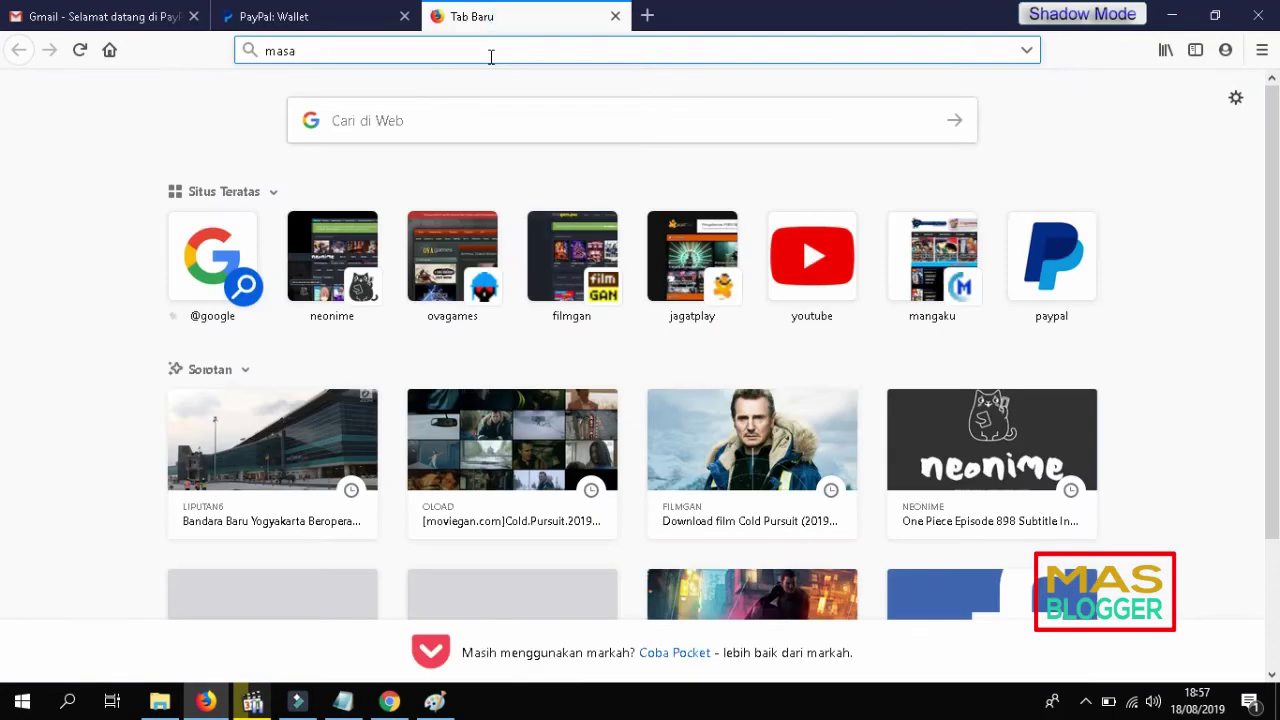
# Step: Go to masarkandas.blogspot.com and scroll to the Indonesian bank SWIFT code list
pyautogui.write('rkandas.b')
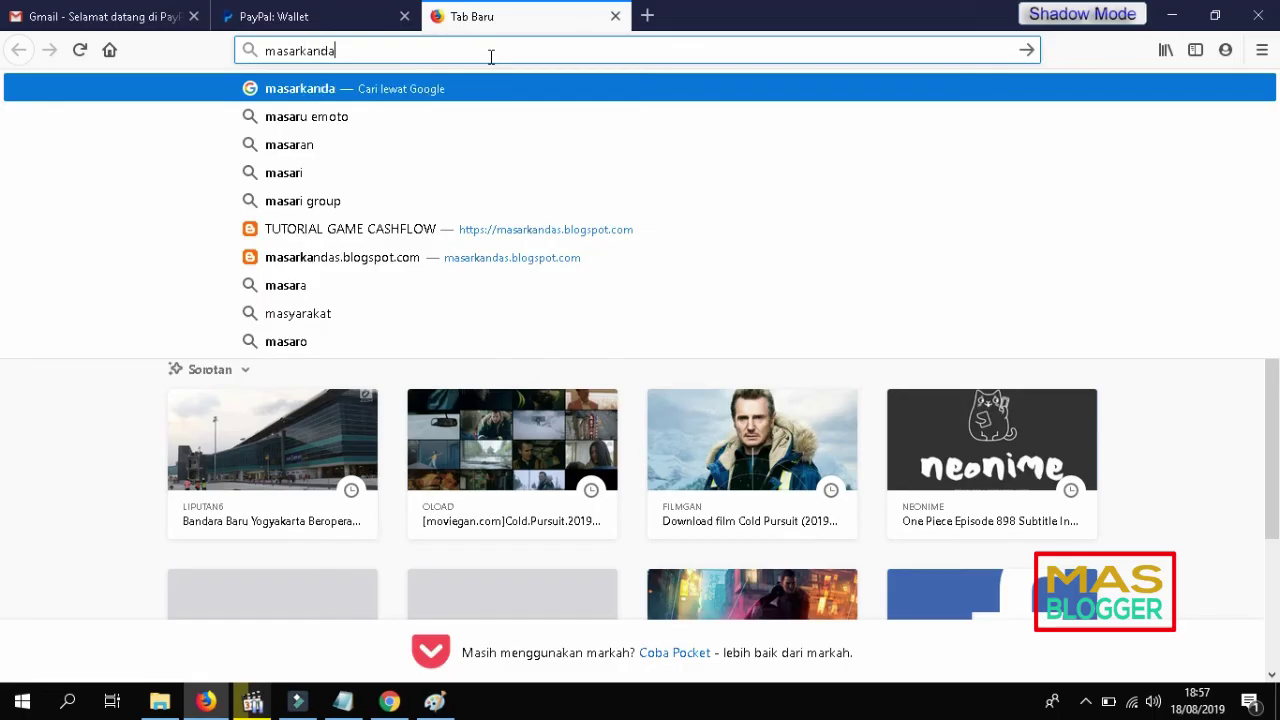
pyautogui.press('Down')
pyautogui.press('Down')
pyautogui.press('Down')
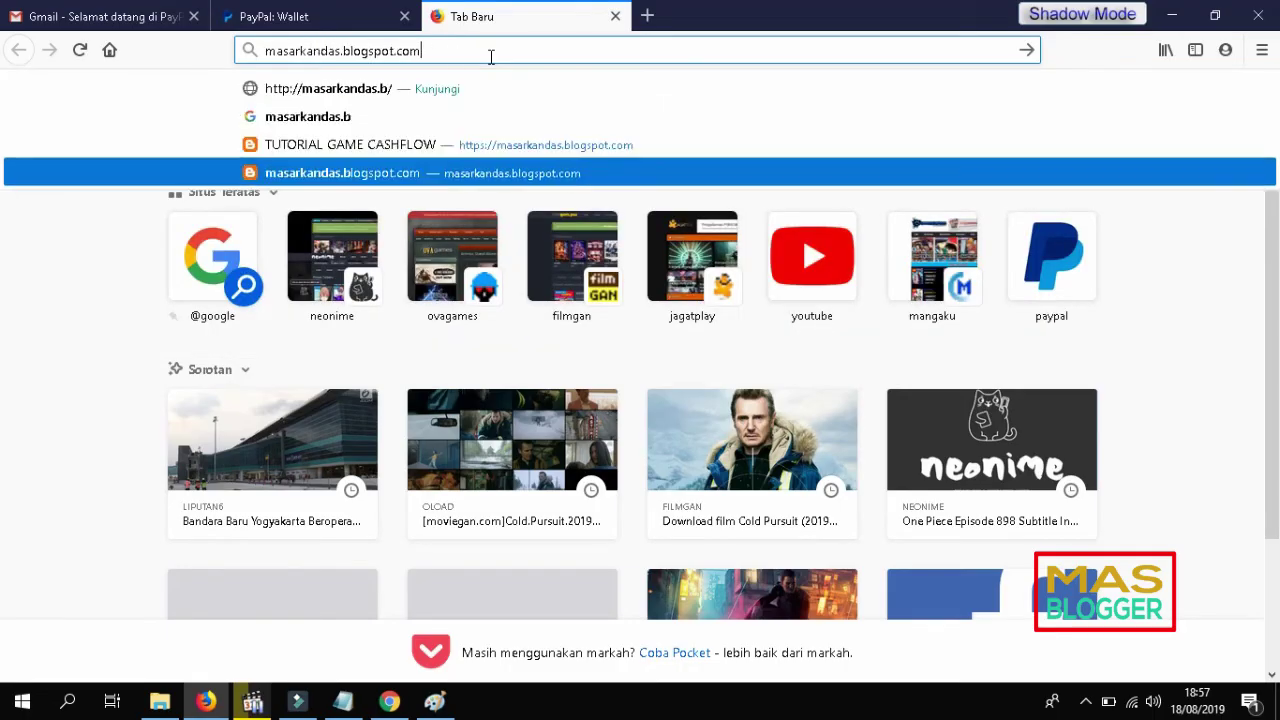
pyautogui.press('Return')
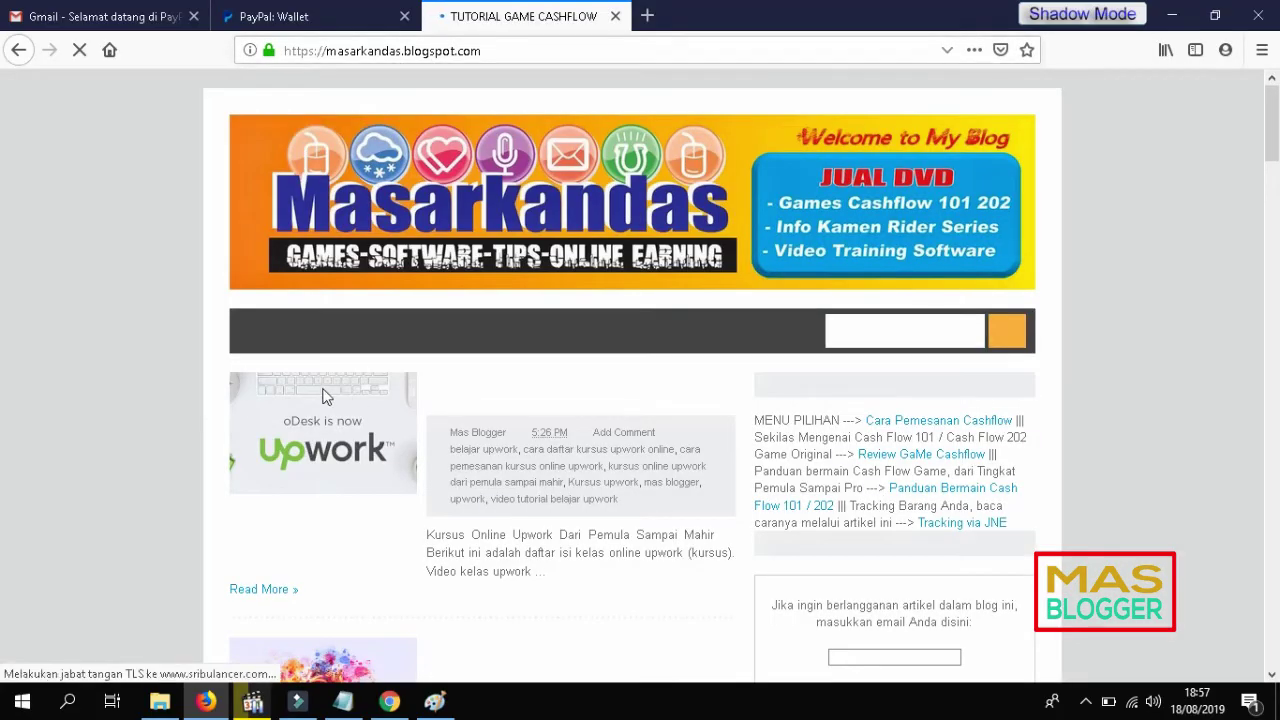
pyautogui.scroll(-3, 322, 397)
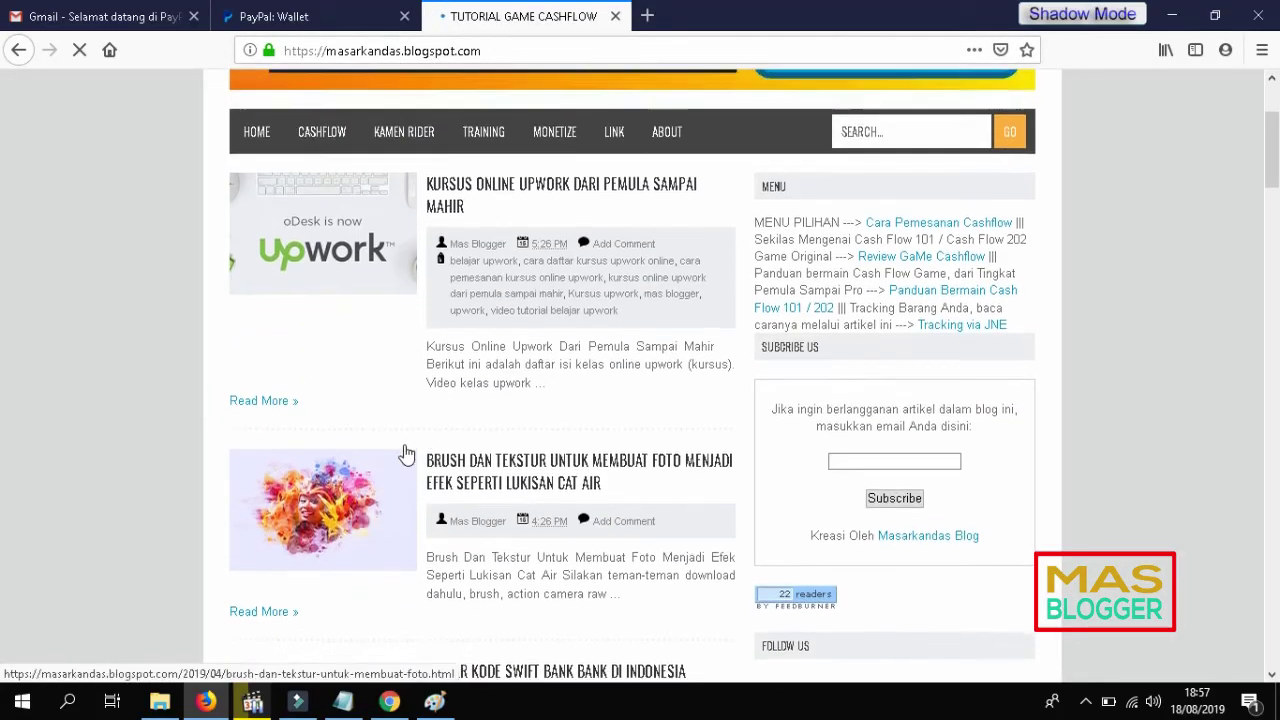
pyautogui.scroll(-3, 405, 455)
pyautogui.scroll(-1, 214, 434)
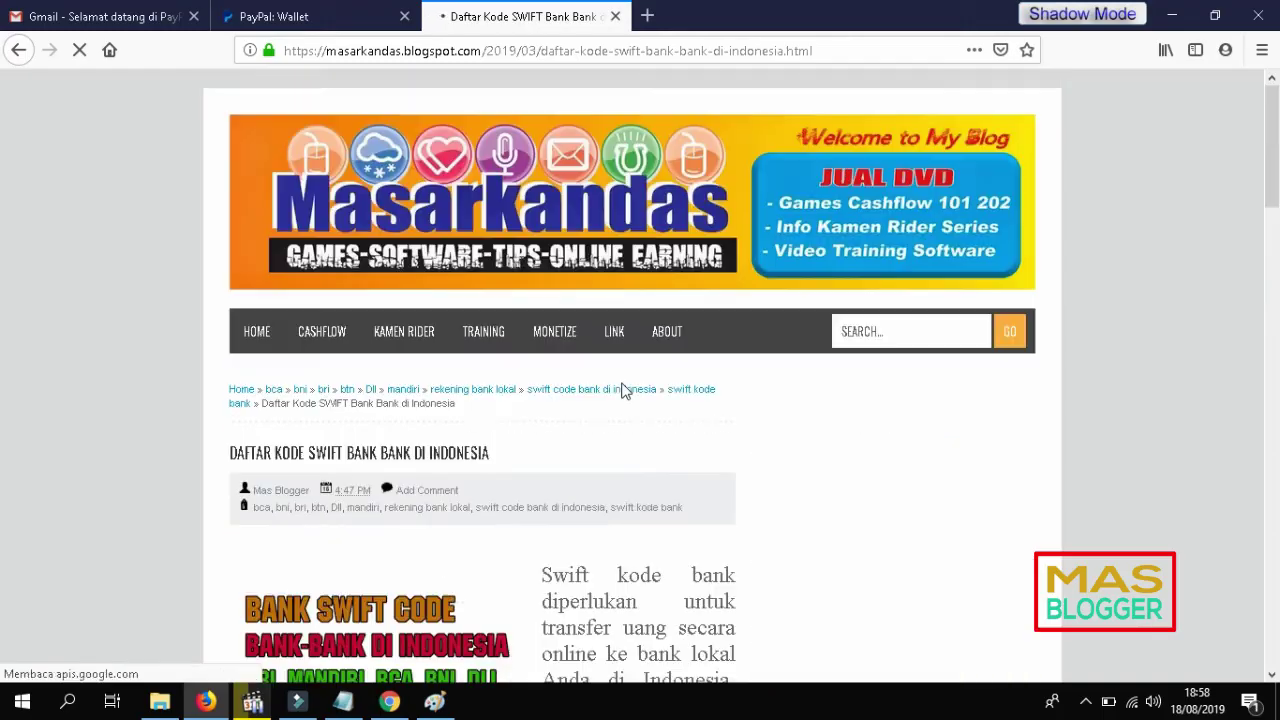
pyautogui.scroll(-6, 623, 378)
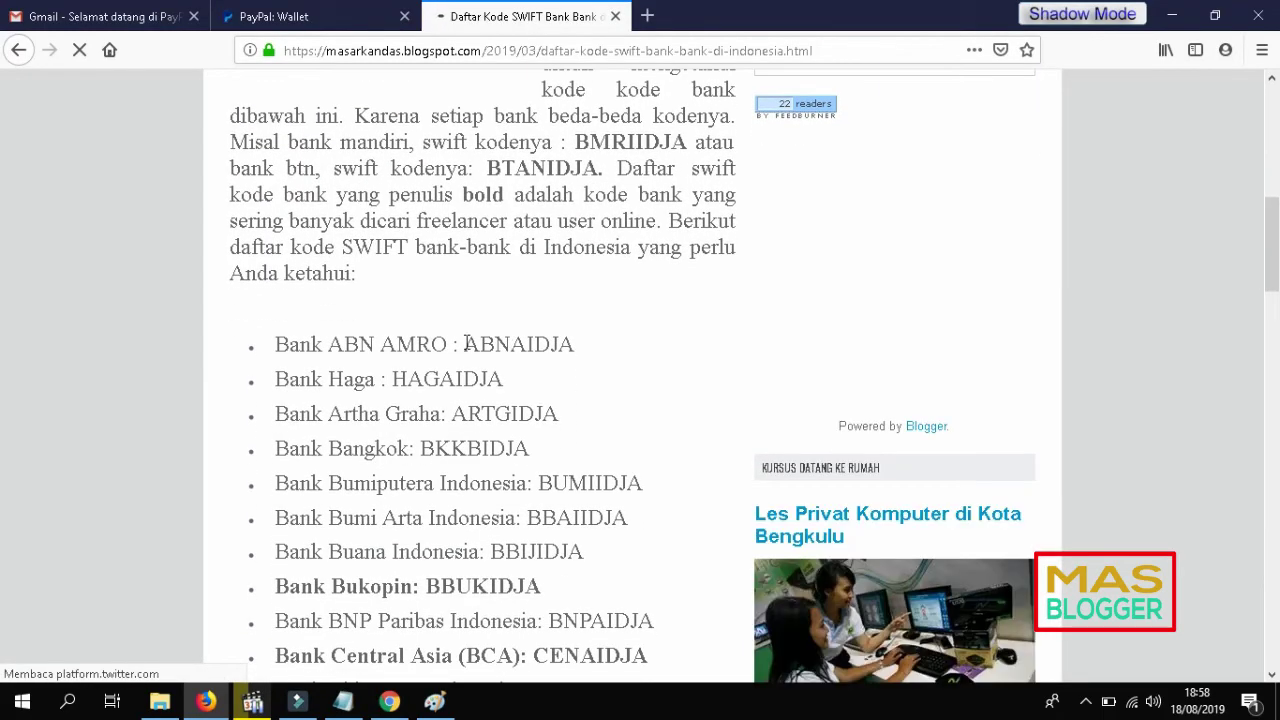
# Step: Select the ABNAIDJA code and compare it with the PayPal bank code and account number fields
pyautogui.click(465, 343)
pyautogui.doubleClick(555, 346)
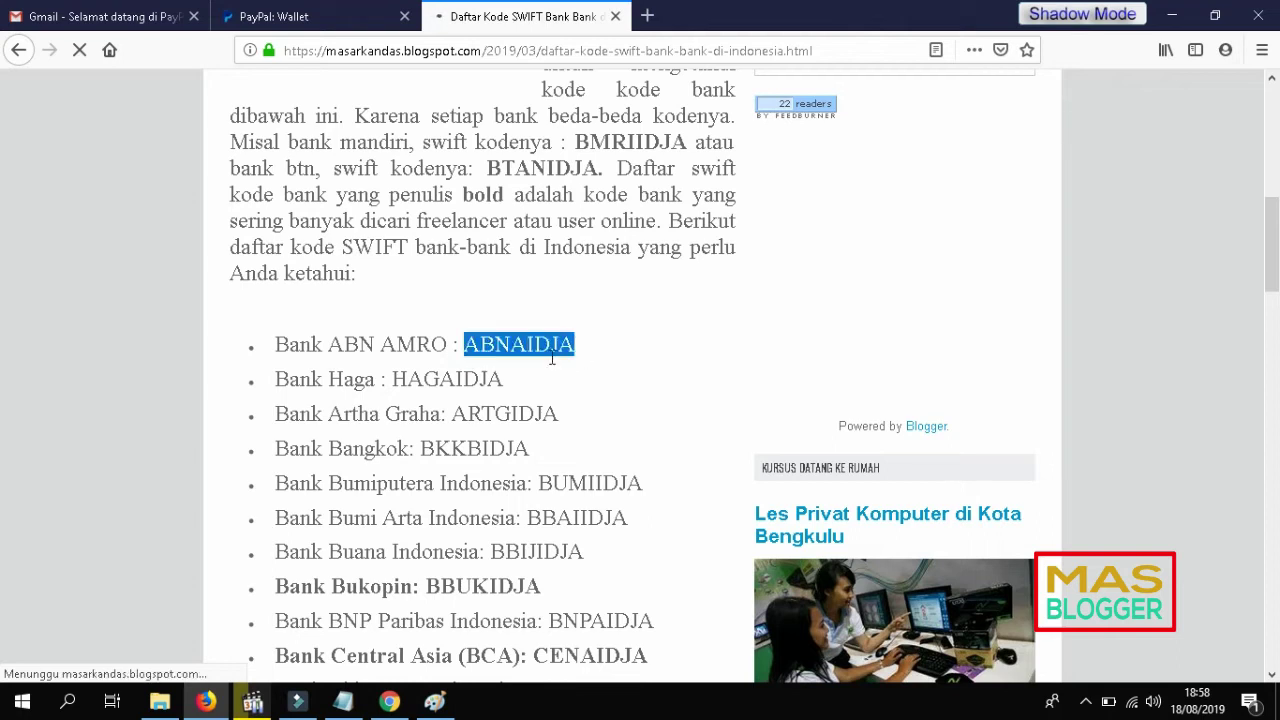
pyautogui.click(280, 18)
pyautogui.click(613, 361)
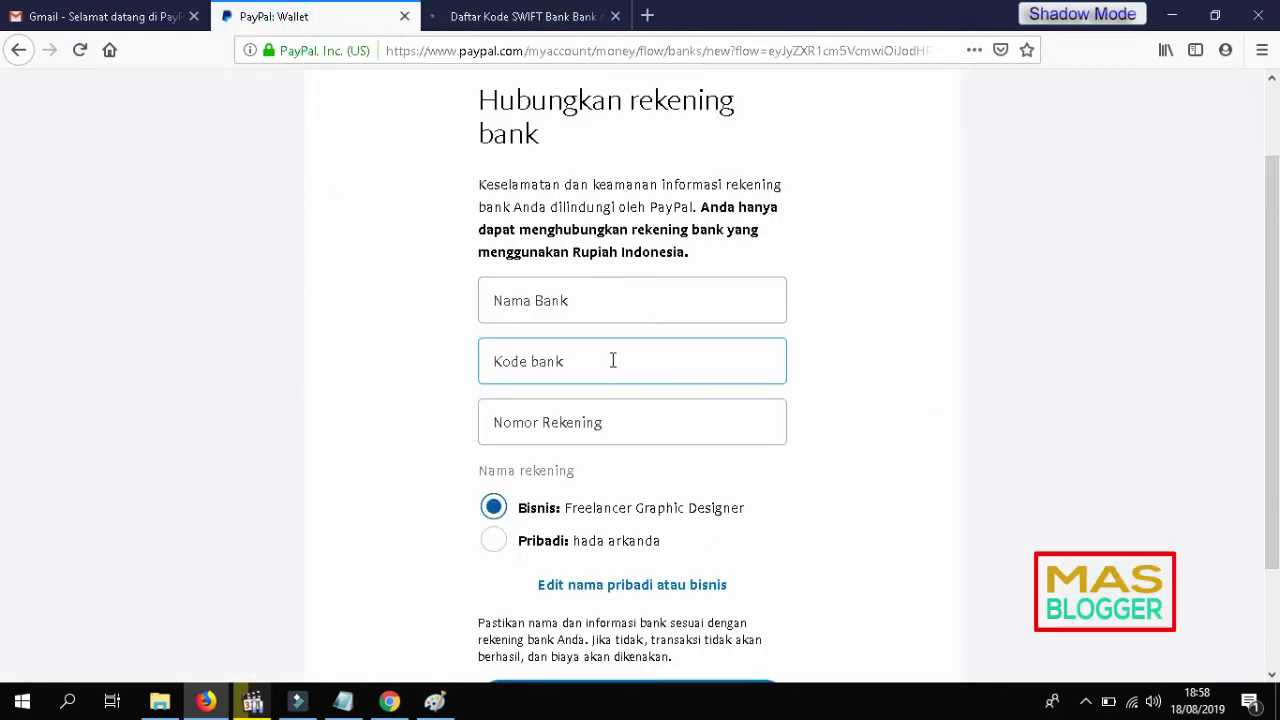
pyautogui.click(572, 410)
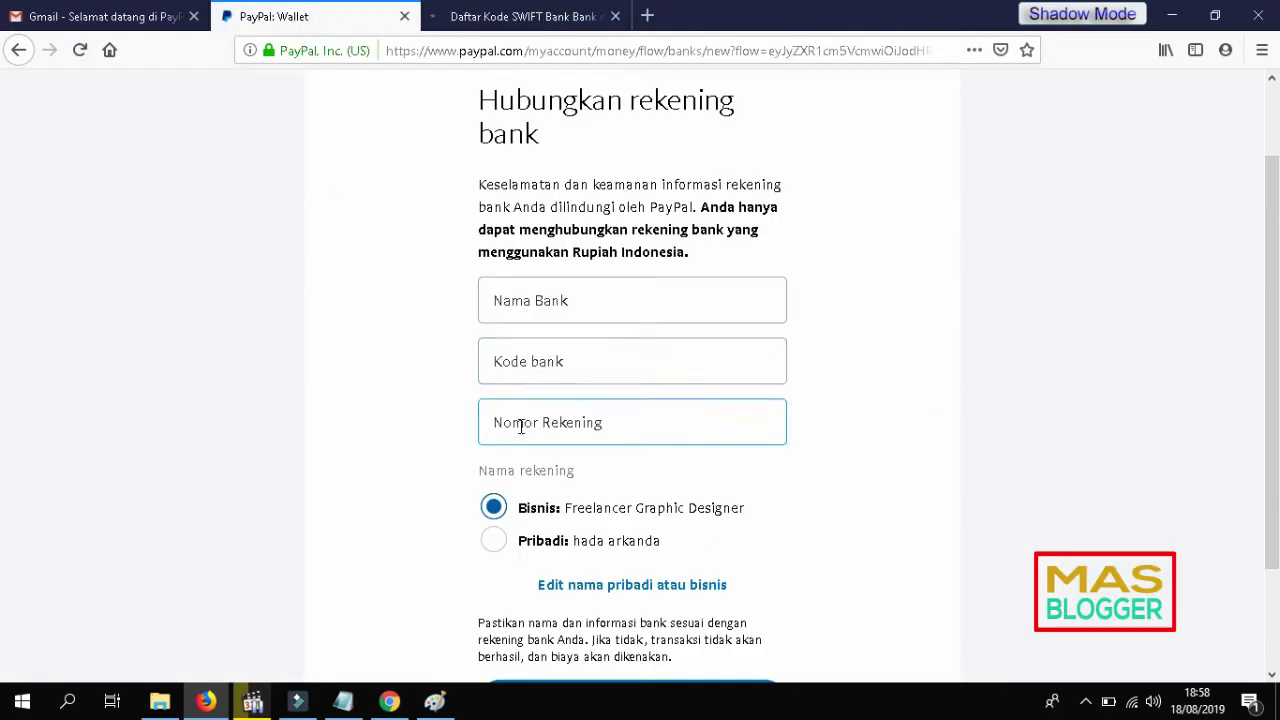
pyautogui.click(505, 20)
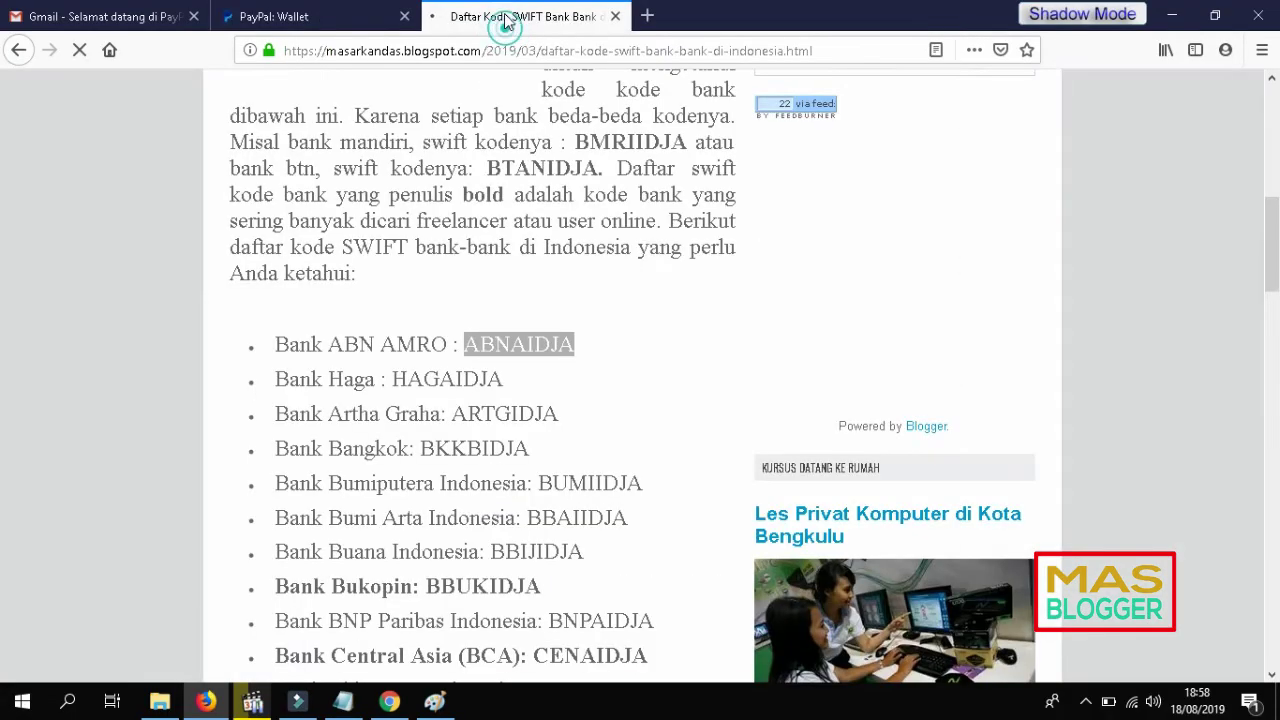
# Step: Copy Bank Bukopin's SWIFT code BBUKIDJA and return to the PayPal form
pyautogui.scroll(-1, 331, 470)
pyautogui.click(400, 372)
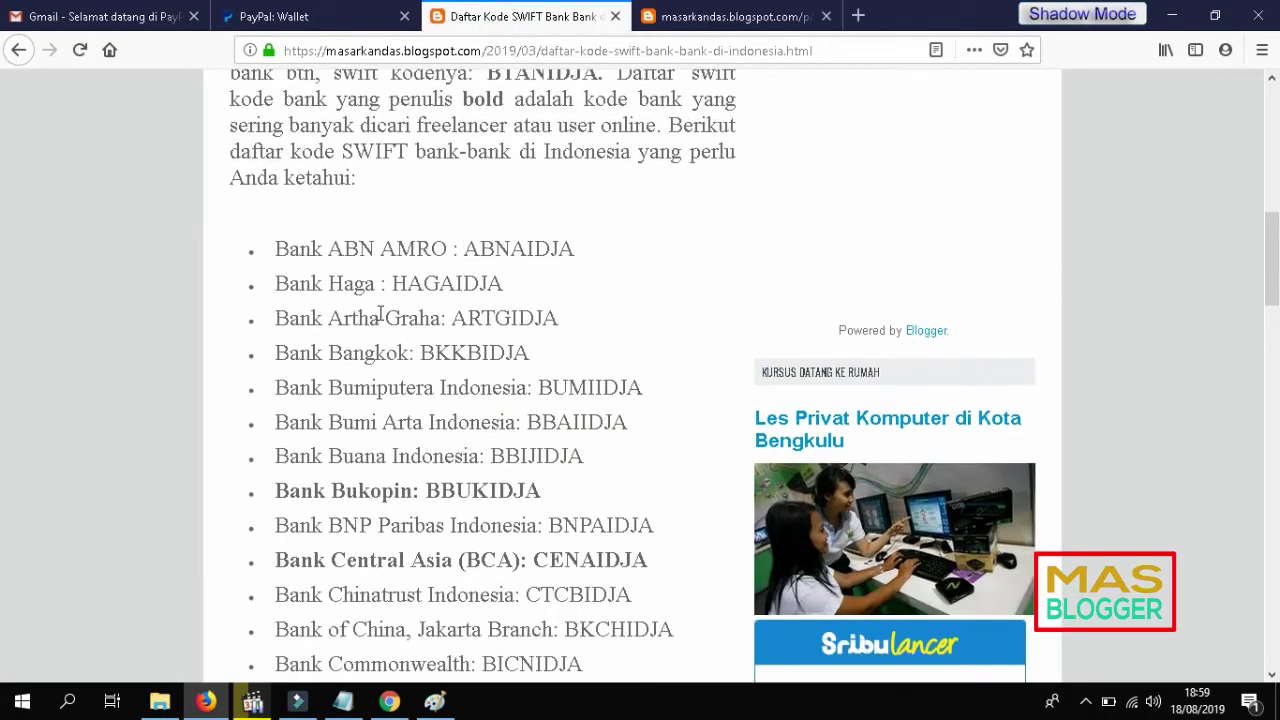
pyautogui.scroll(-3, 380, 316)
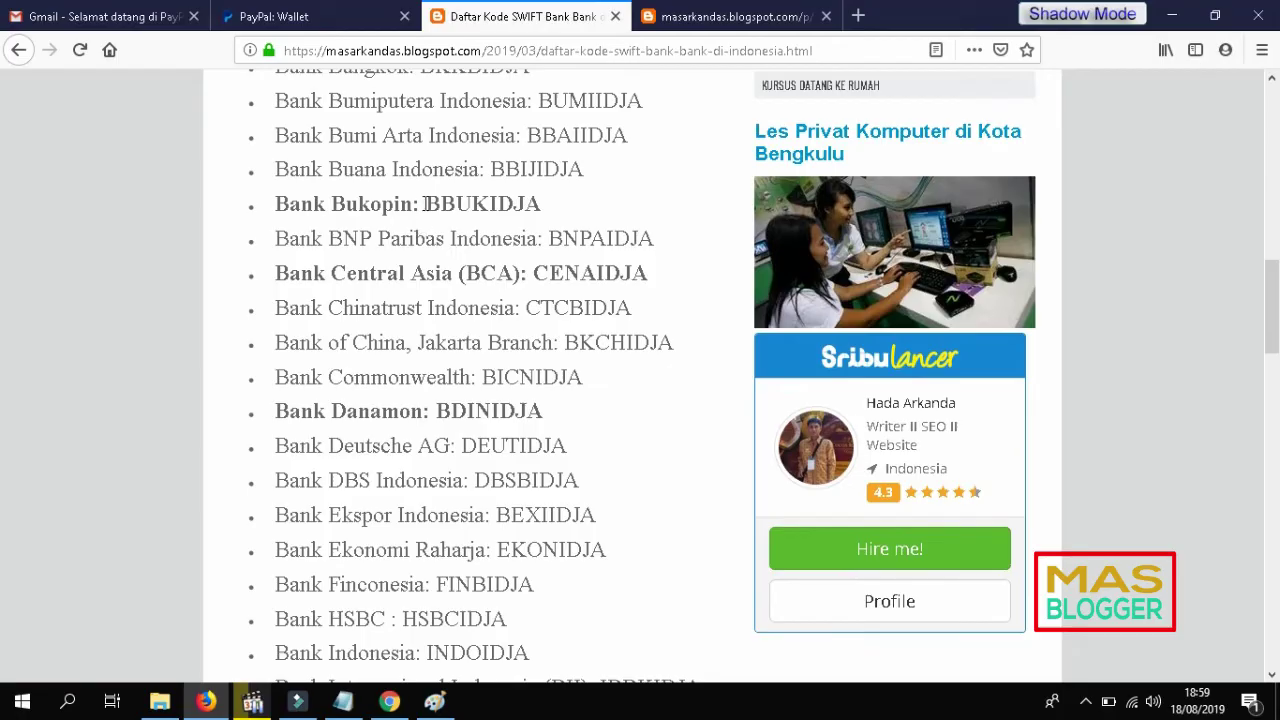
pyautogui.moveTo(426, 204); pyautogui.dragTo(541, 205)
pyautogui.rightClick(540, 205)
pyautogui.click(538, 212)
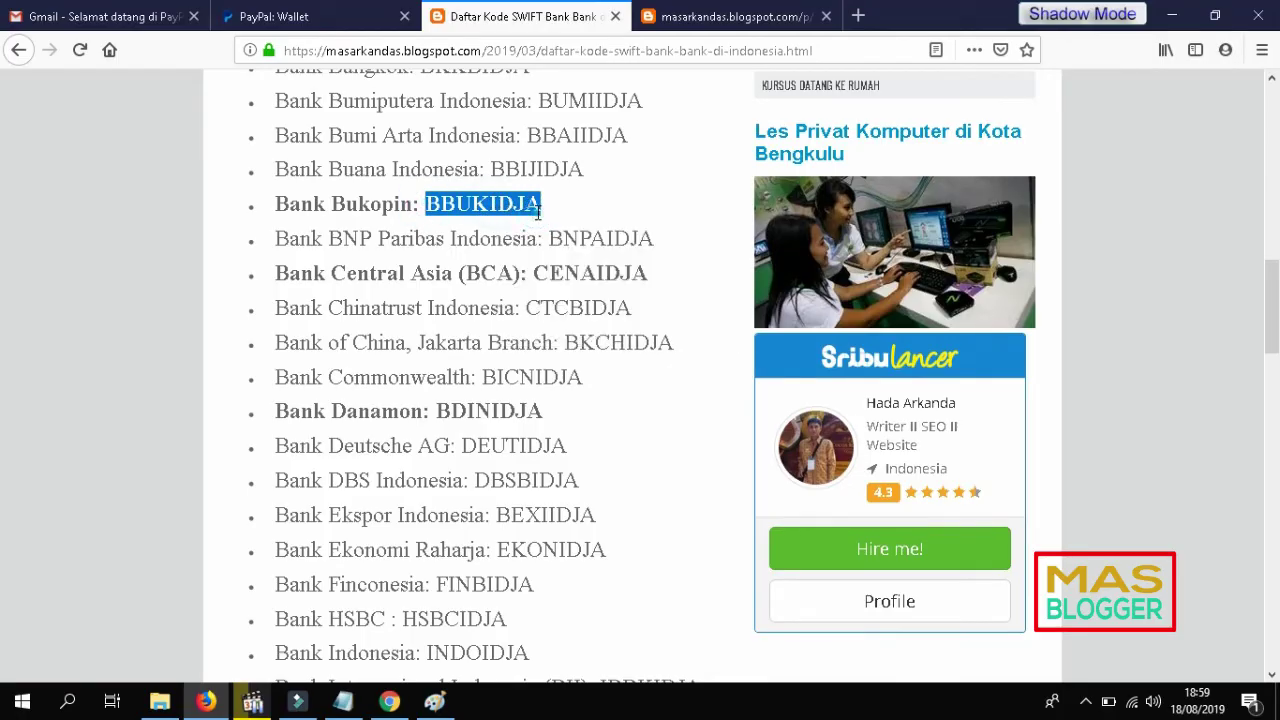
pyautogui.click(700, 24)
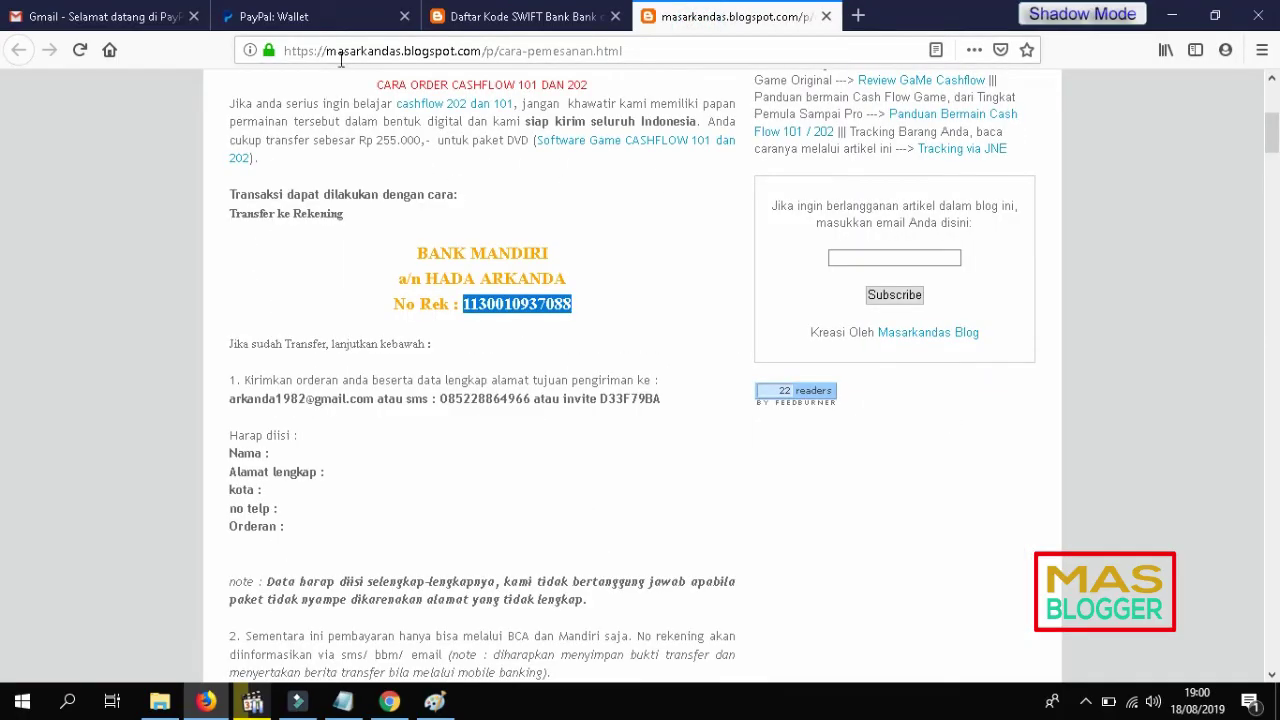
pyautogui.click(336, 22)
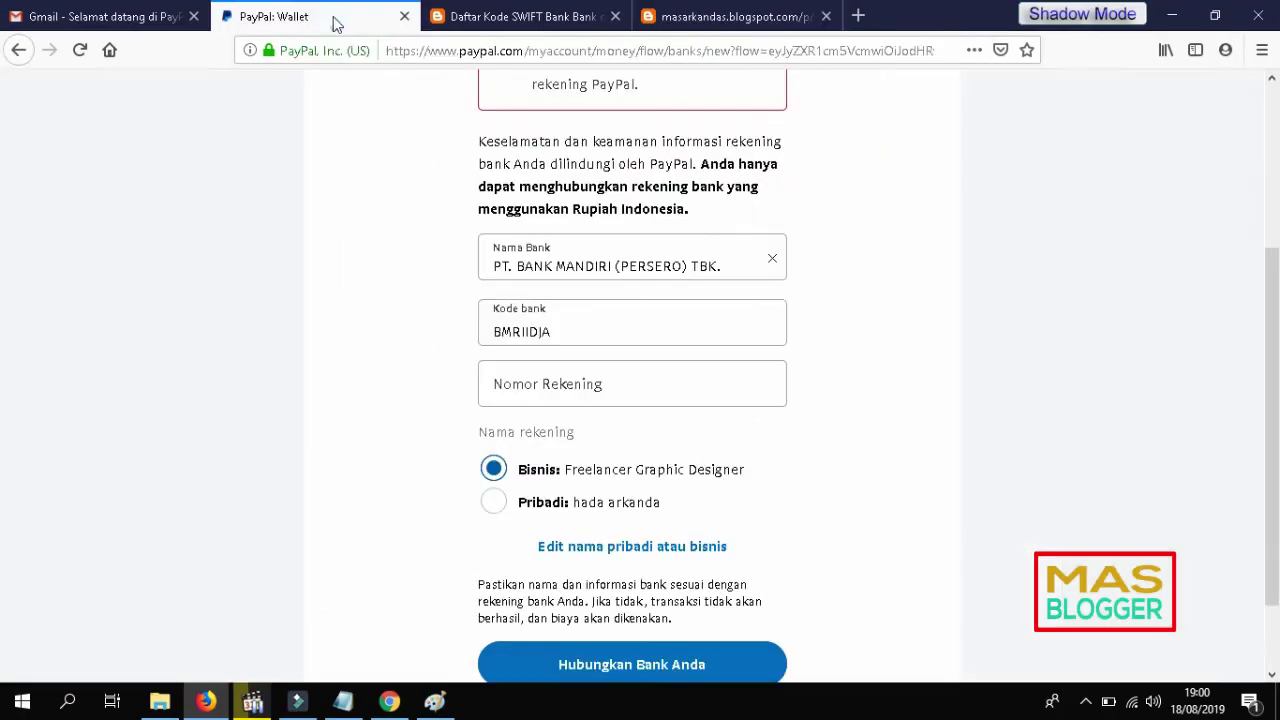
# Step: Paste BBUKIDJA as the bank code and choose PT. BANK UMUM KOPERASI INDONESIA (BUKOPIN) as the bank
pyautogui.click(774, 262)
pyautogui.doubleClick(491, 329)
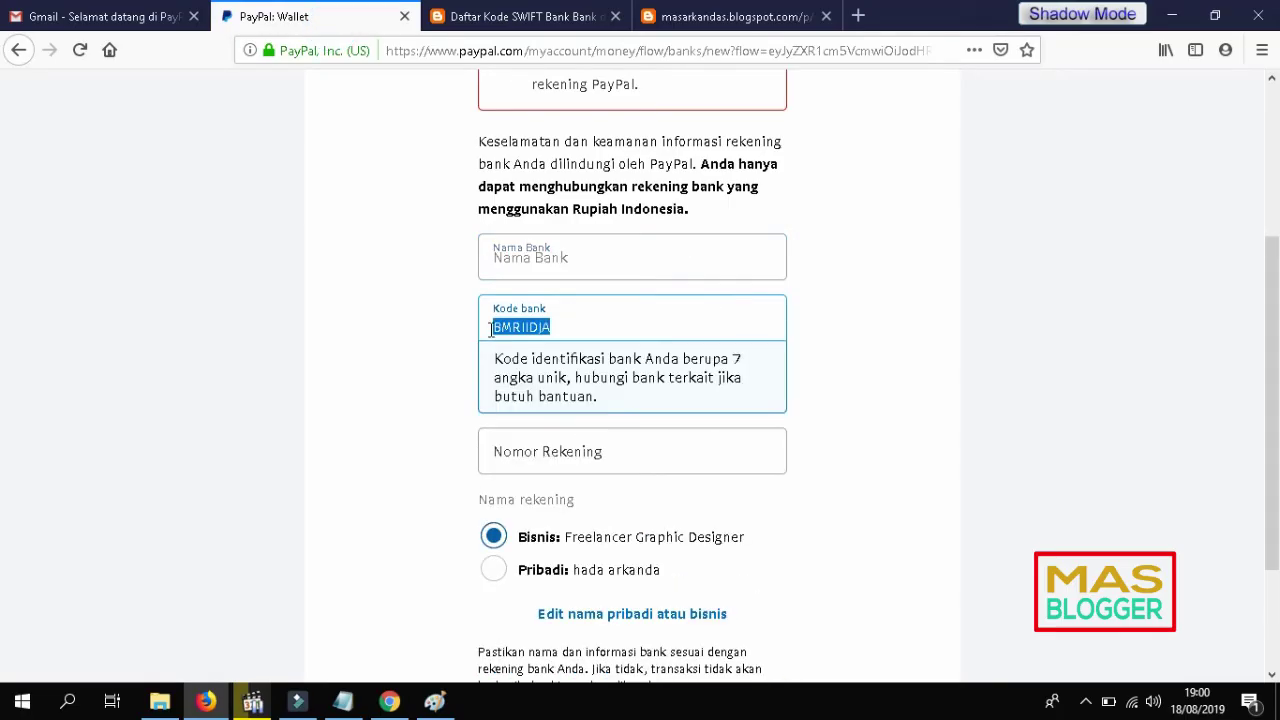
pyautogui.hotkey('ctrl', 'v')
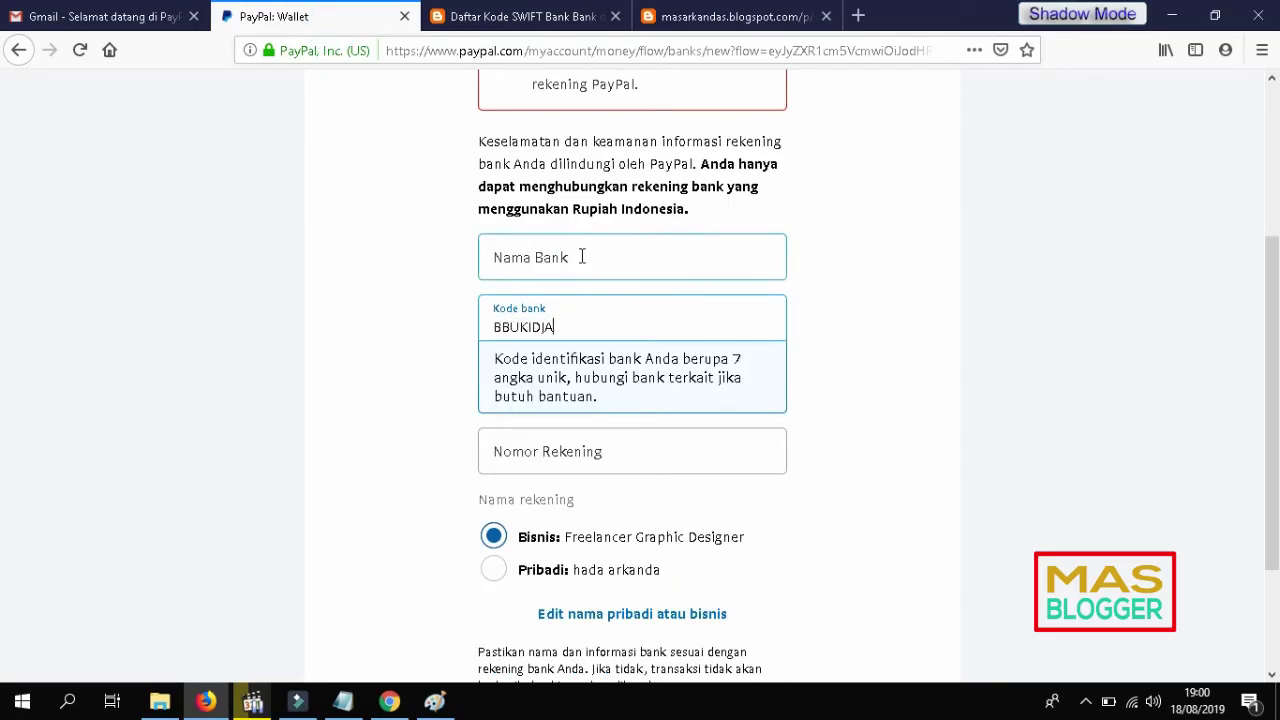
pyautogui.click(583, 252)
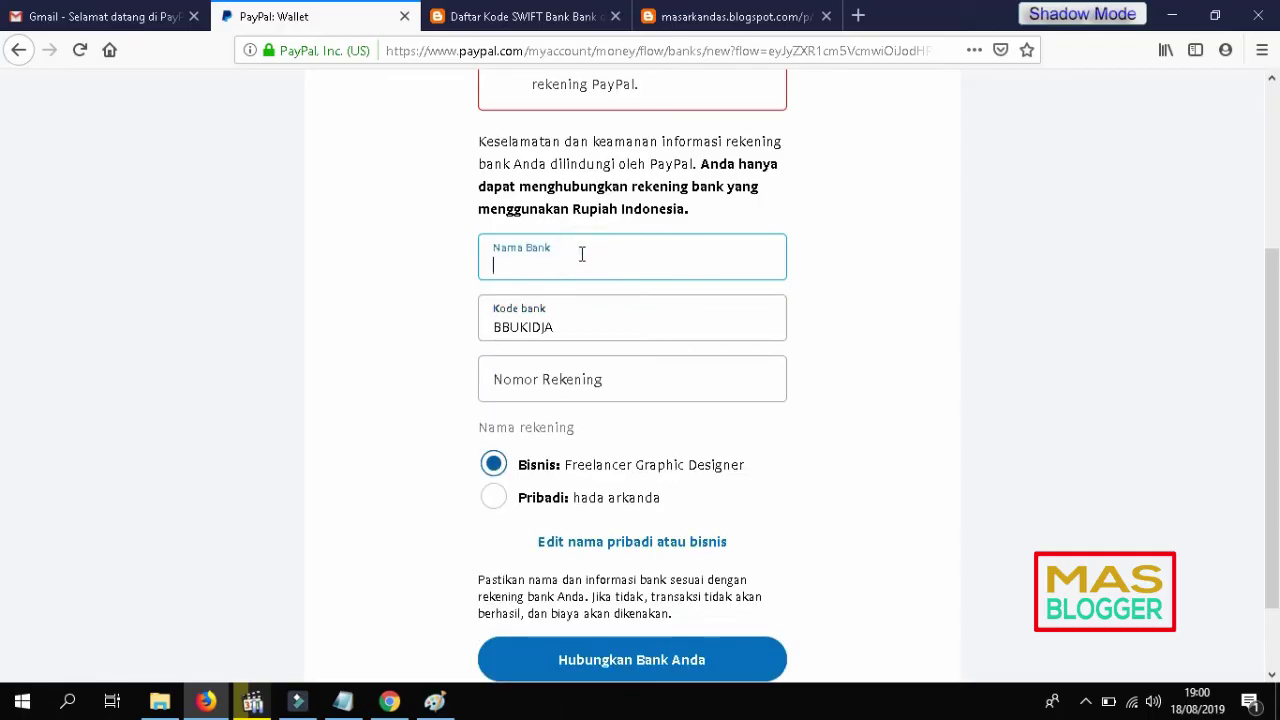
pyautogui.write('bukopin')
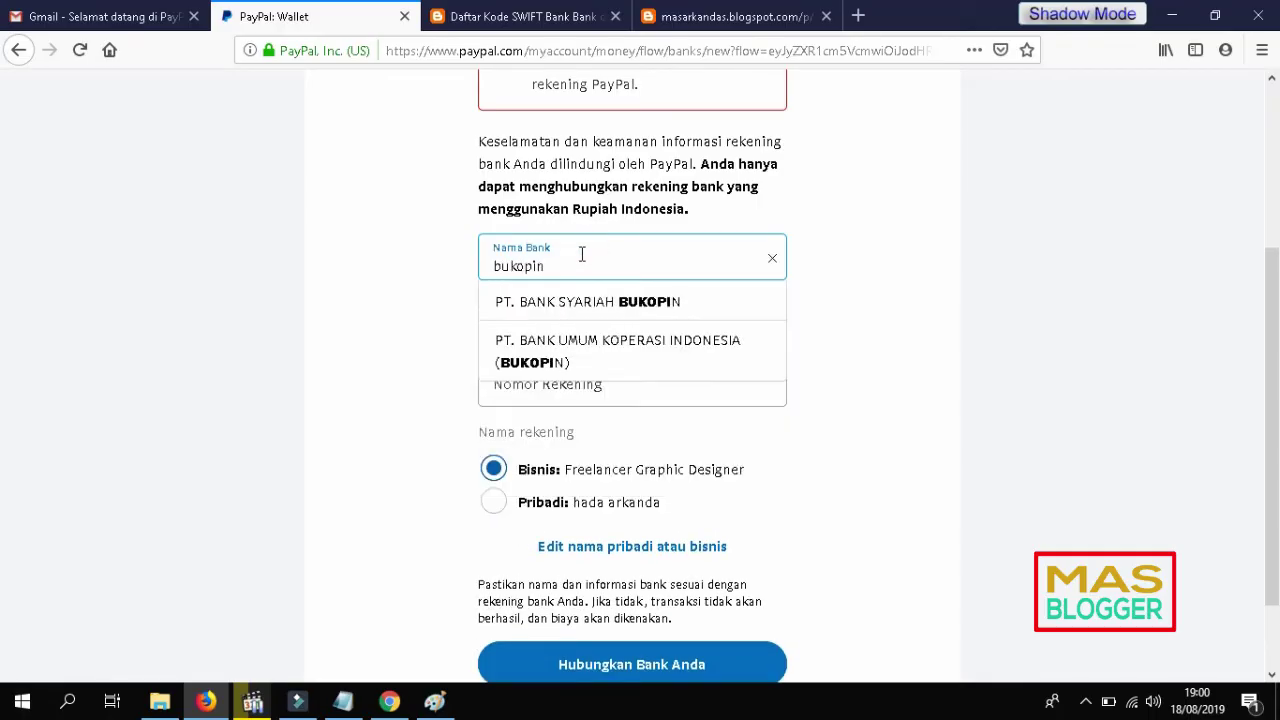
pyautogui.click(613, 348)
# Step: Copy the account number from the blog tab into the form and submit the bank link
pyautogui.click(626, 382)
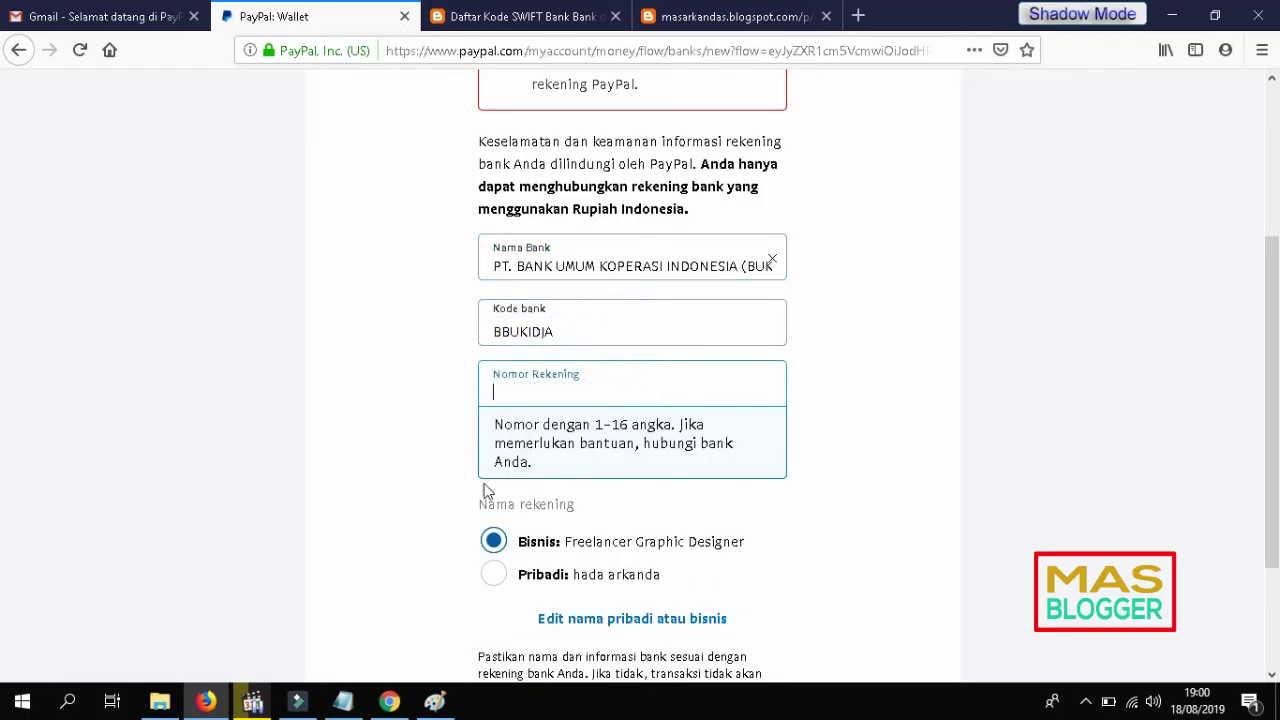
pyautogui.click(789, 9)
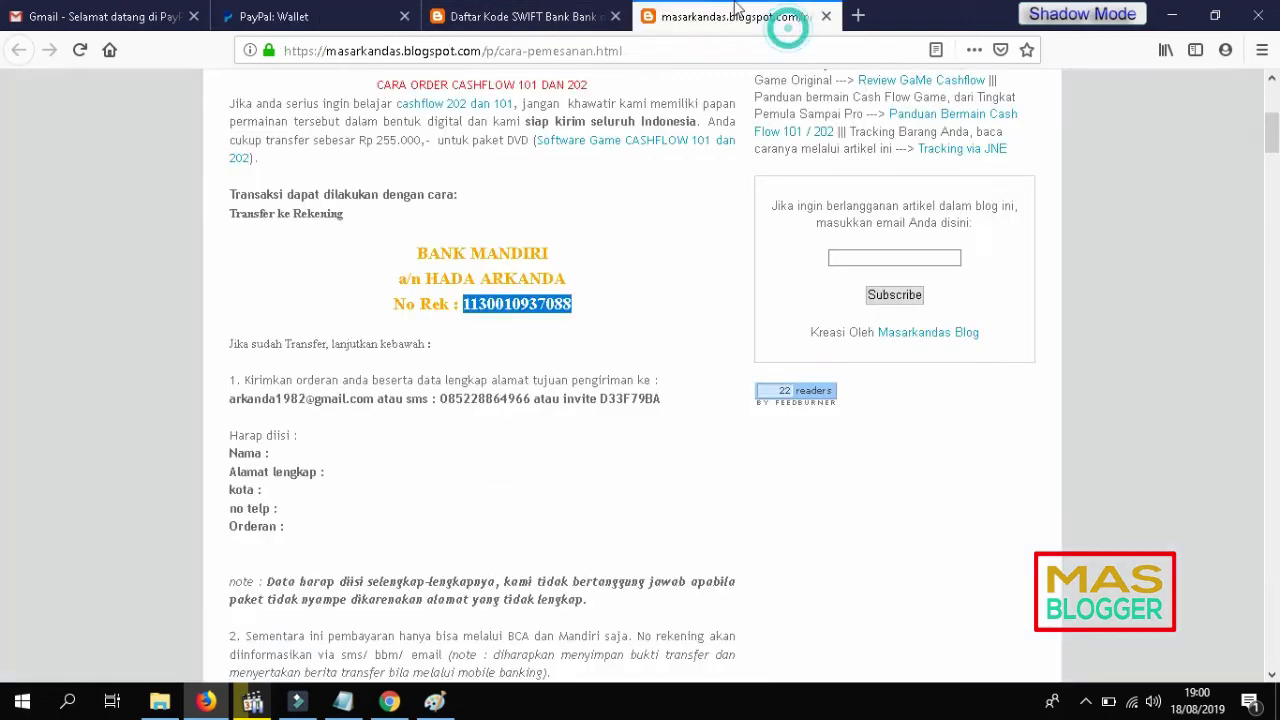
pyautogui.rightClick(517, 303)
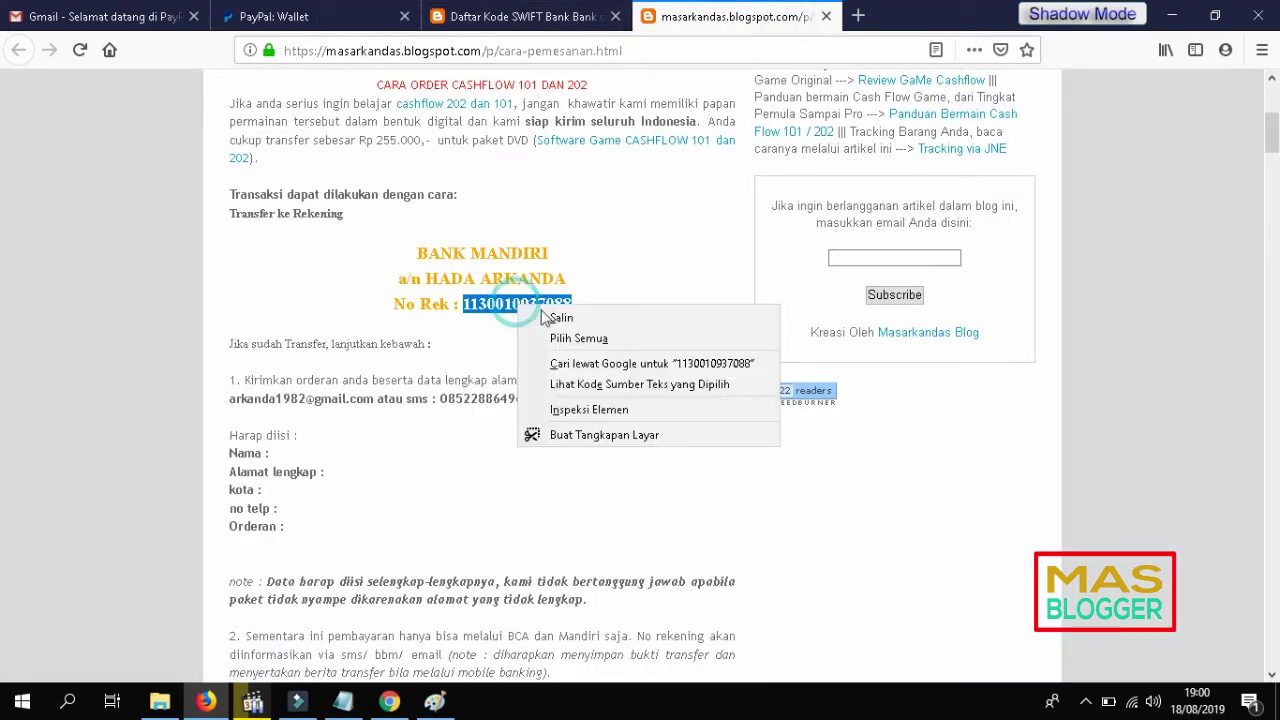
pyautogui.click(560, 317)
pyautogui.click(290, 16)
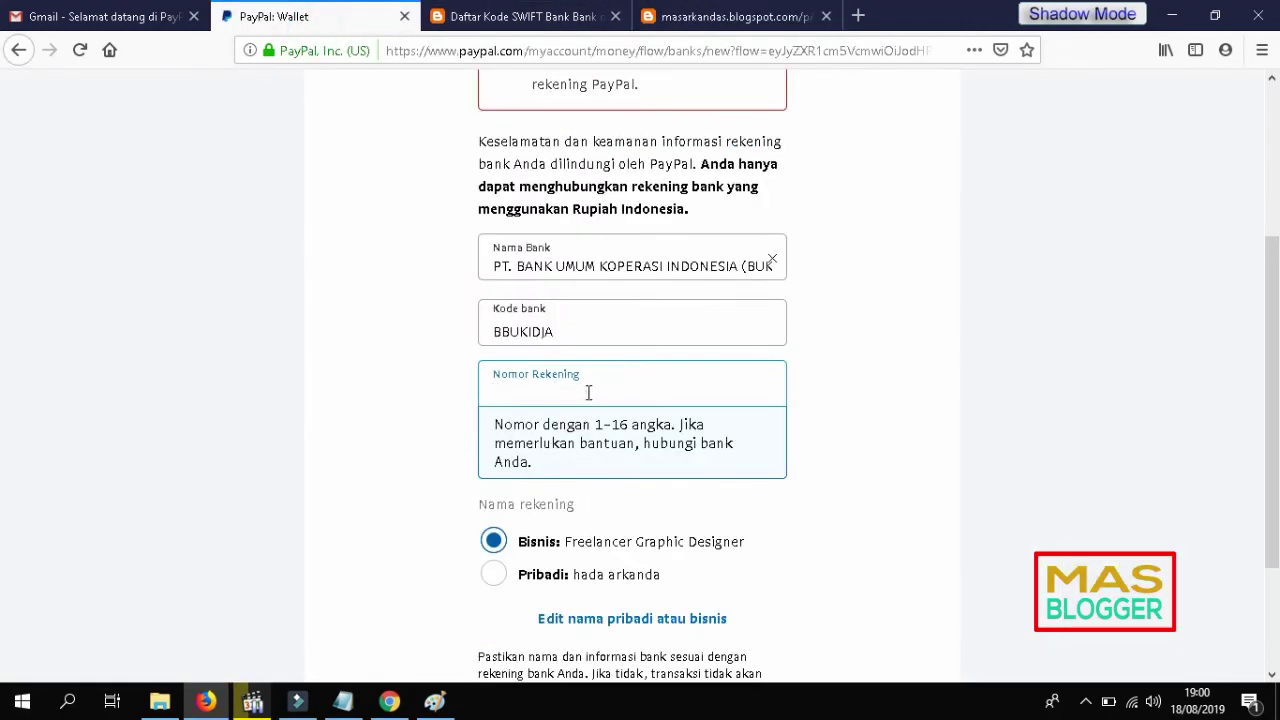
pyautogui.hotkey('ctrl', 'v')
pyautogui.click(957, 415)
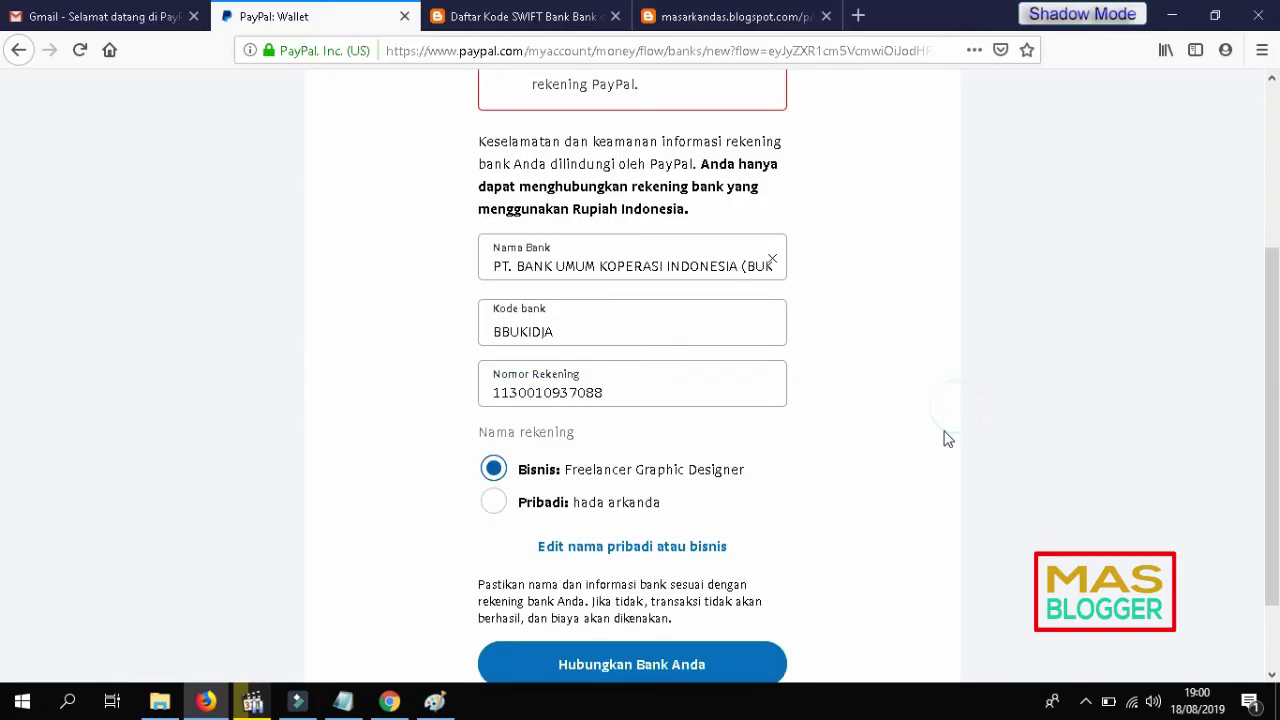
pyautogui.scroll(-2, 943, 437)
pyautogui.click(740, 568)
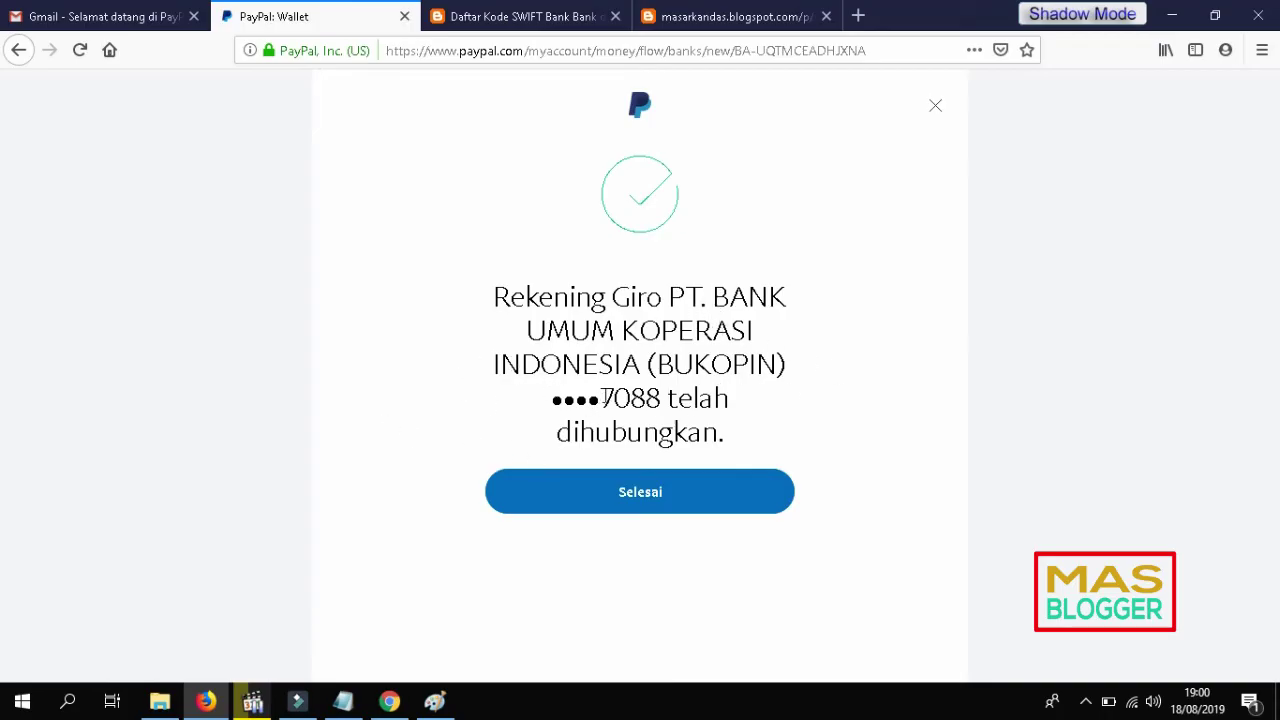
# Step: Check the masked account number on the bank-linked confirmation and finish with Selesai
pyautogui.moveTo(662, 396); pyautogui.dragTo(552, 399)
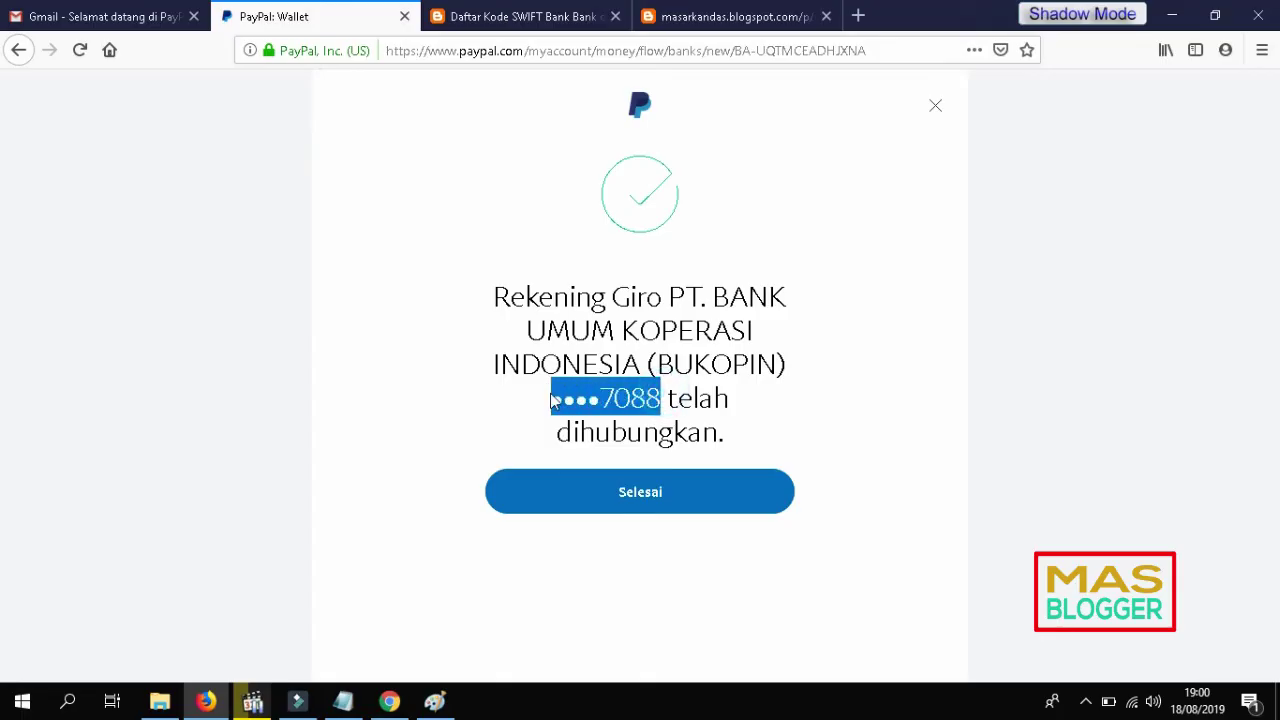
pyautogui.click(805, 409)
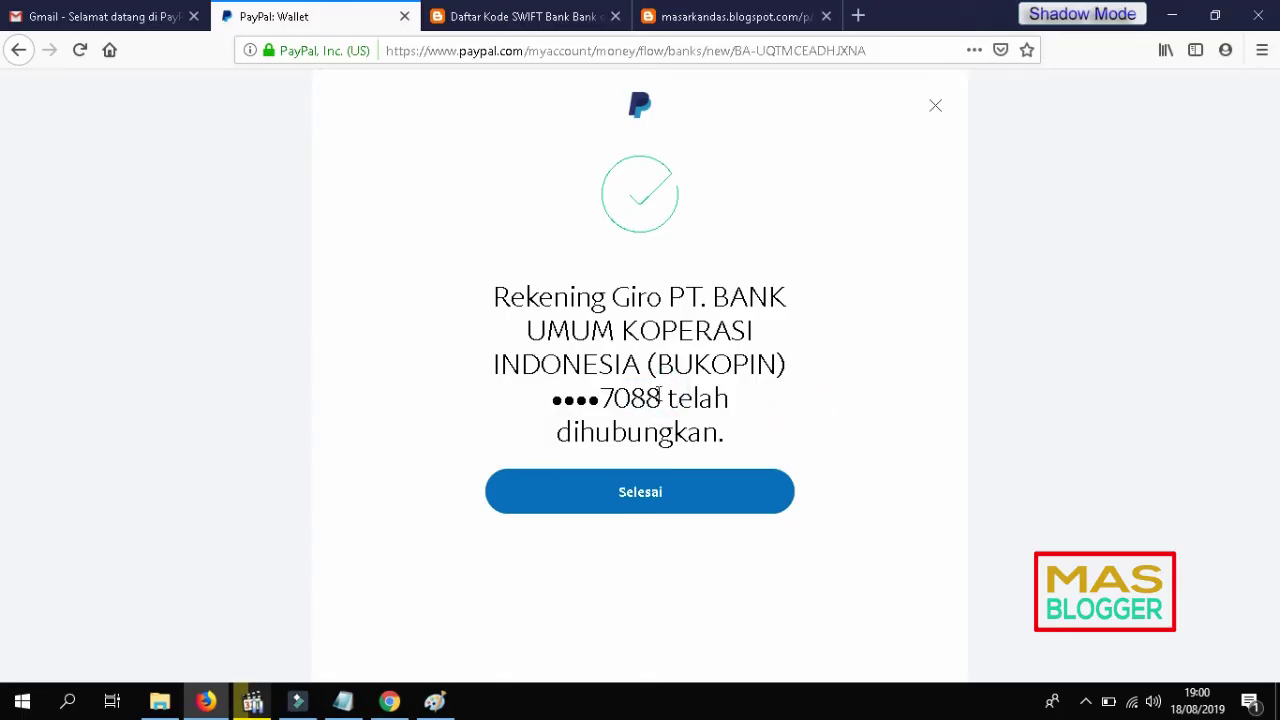
pyautogui.moveTo(660, 396); pyautogui.dragTo(550, 402)
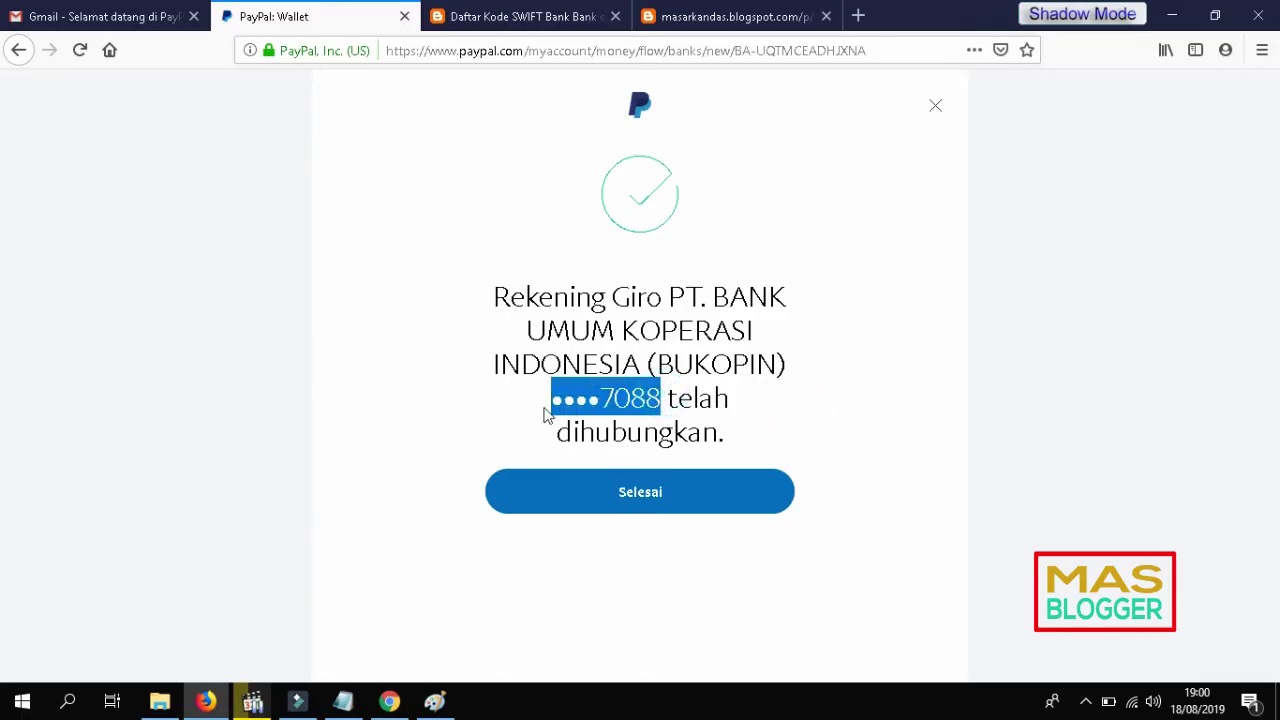
pyautogui.click(634, 505)
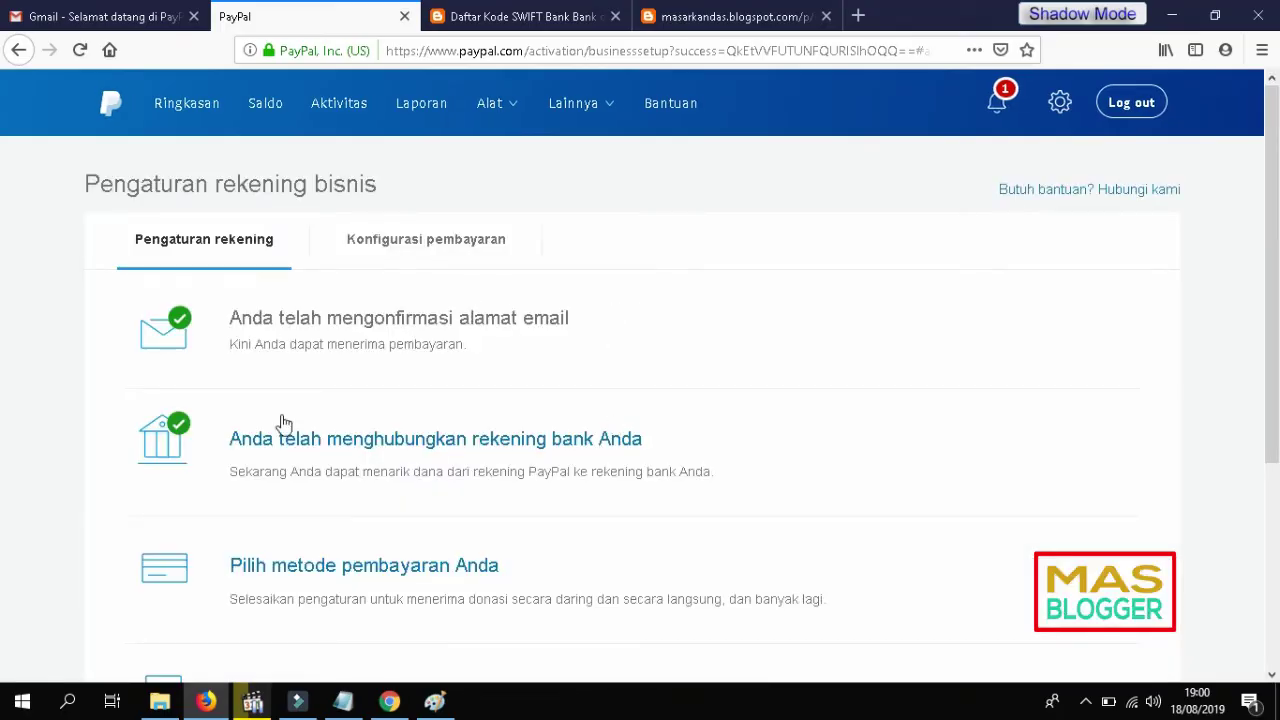
# Step: Review the setup page showing email confirmed and bank linked, then open Ringkasan
pyautogui.scroll(-1, 280, 420)
pyautogui.scroll(-2, 240, 330)
pyautogui.scroll(3, 229, 386)
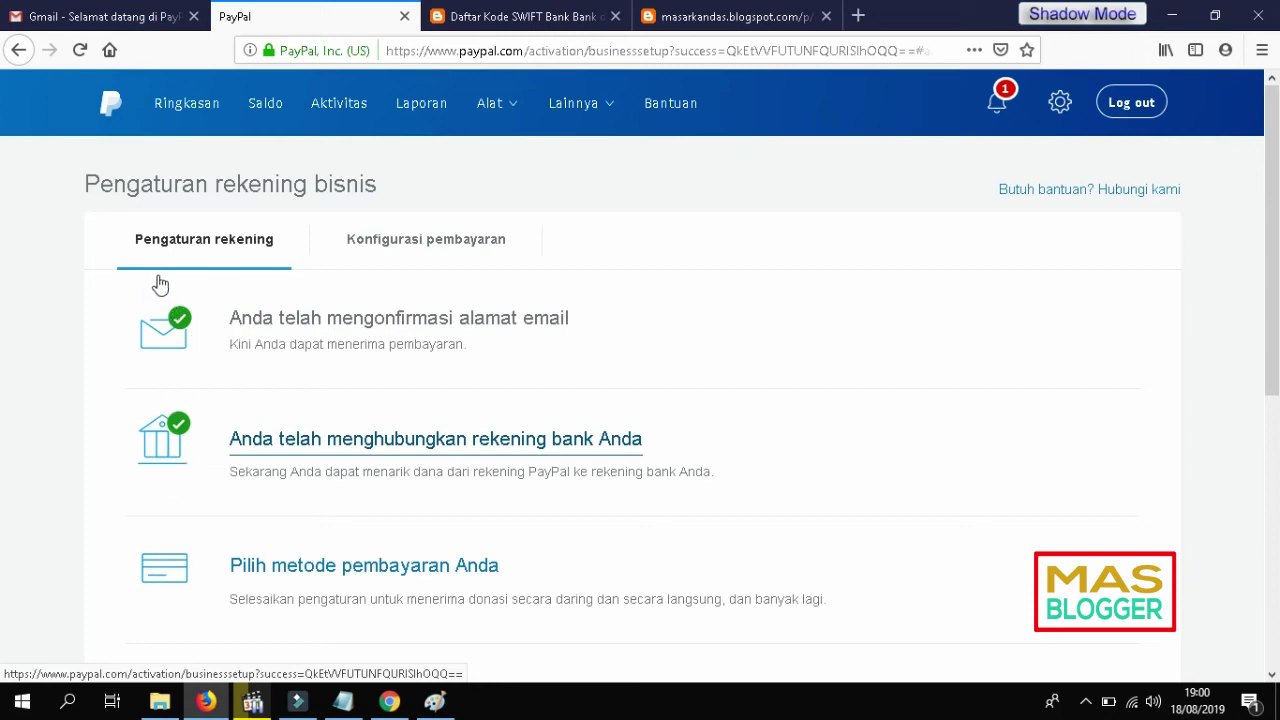
pyautogui.click(194, 112)
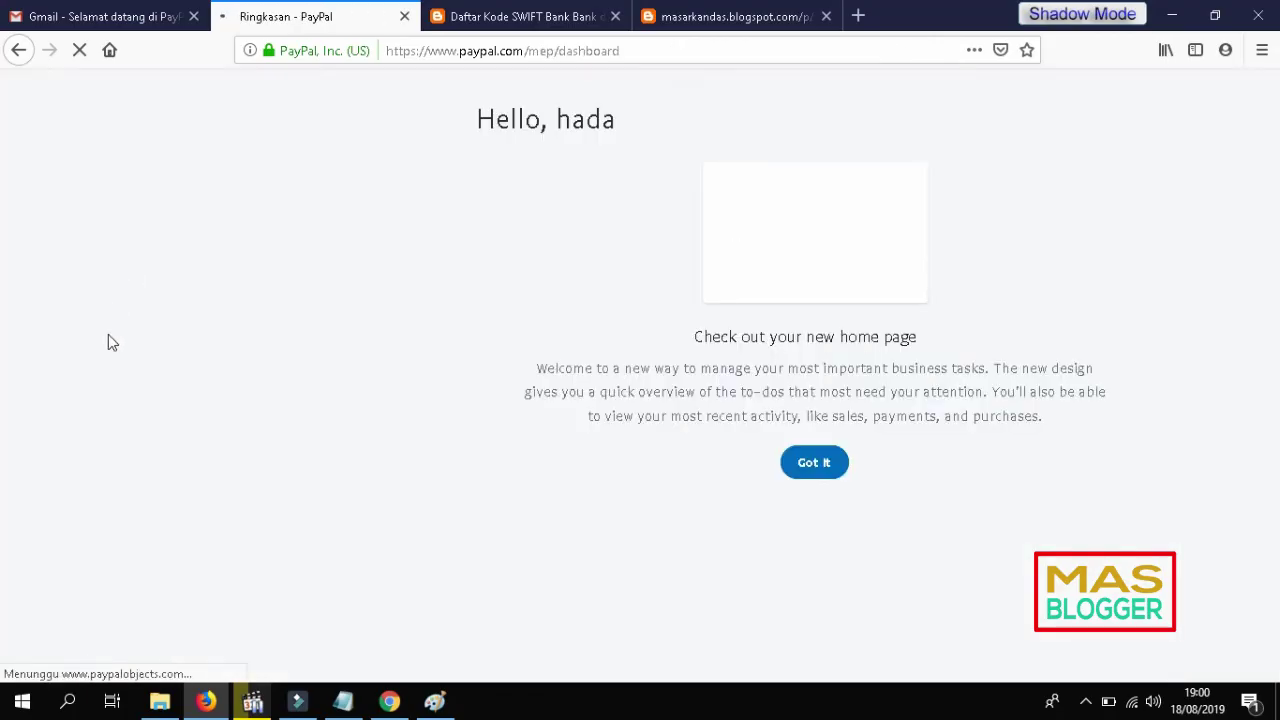
# Step: Dismiss the new-home-page welcome and submit a 5 'Very helpful' feedback rating
pyautogui.click(815, 466)
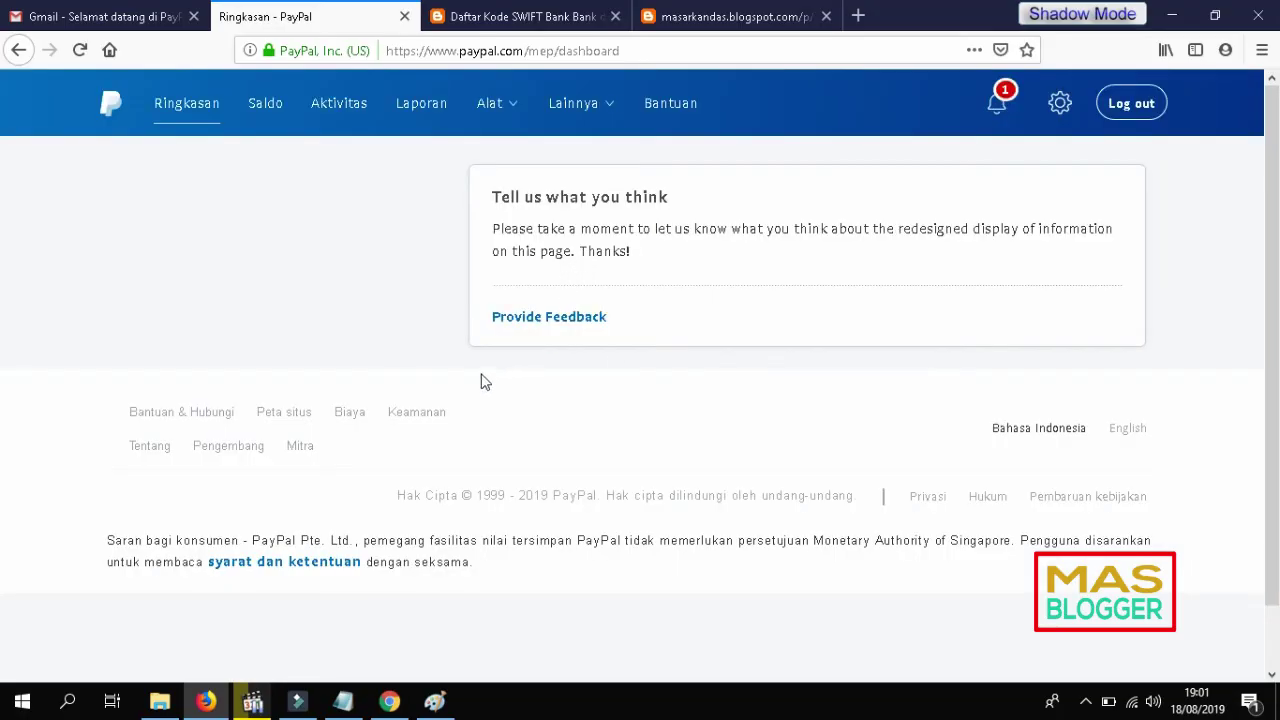
pyautogui.click(340, 296)
pyautogui.click(572, 315)
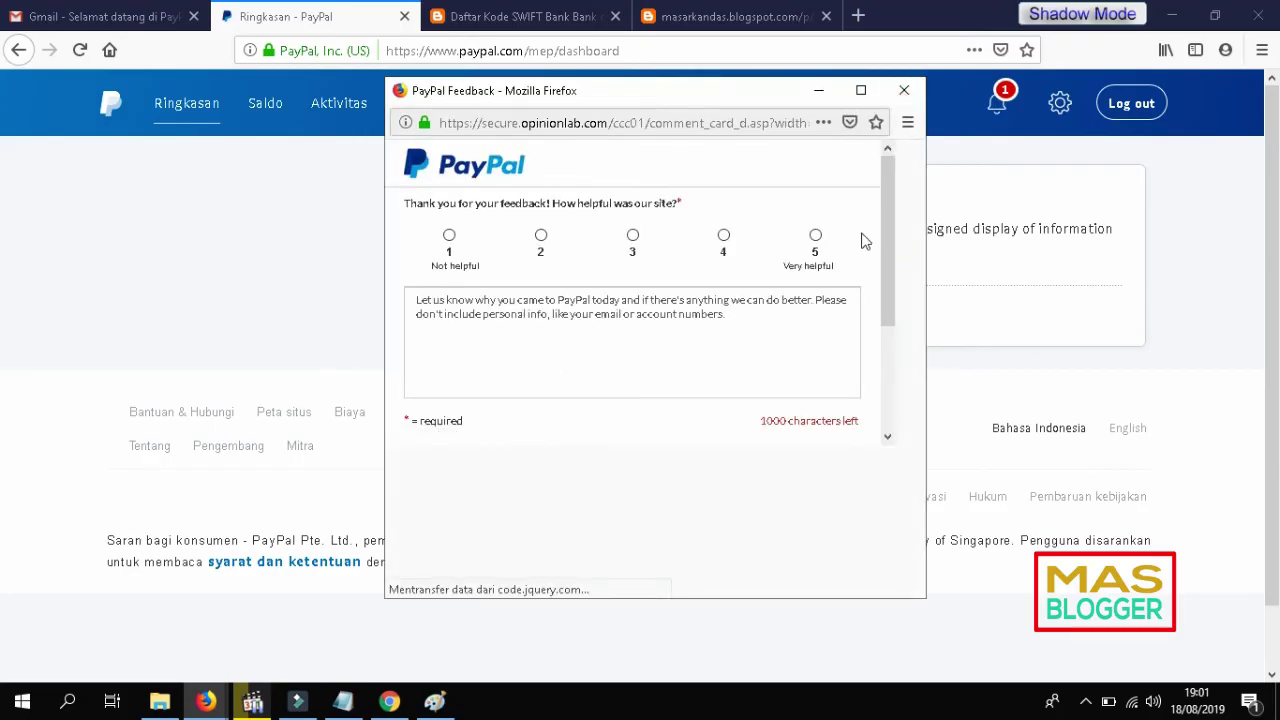
pyautogui.click(843, 238)
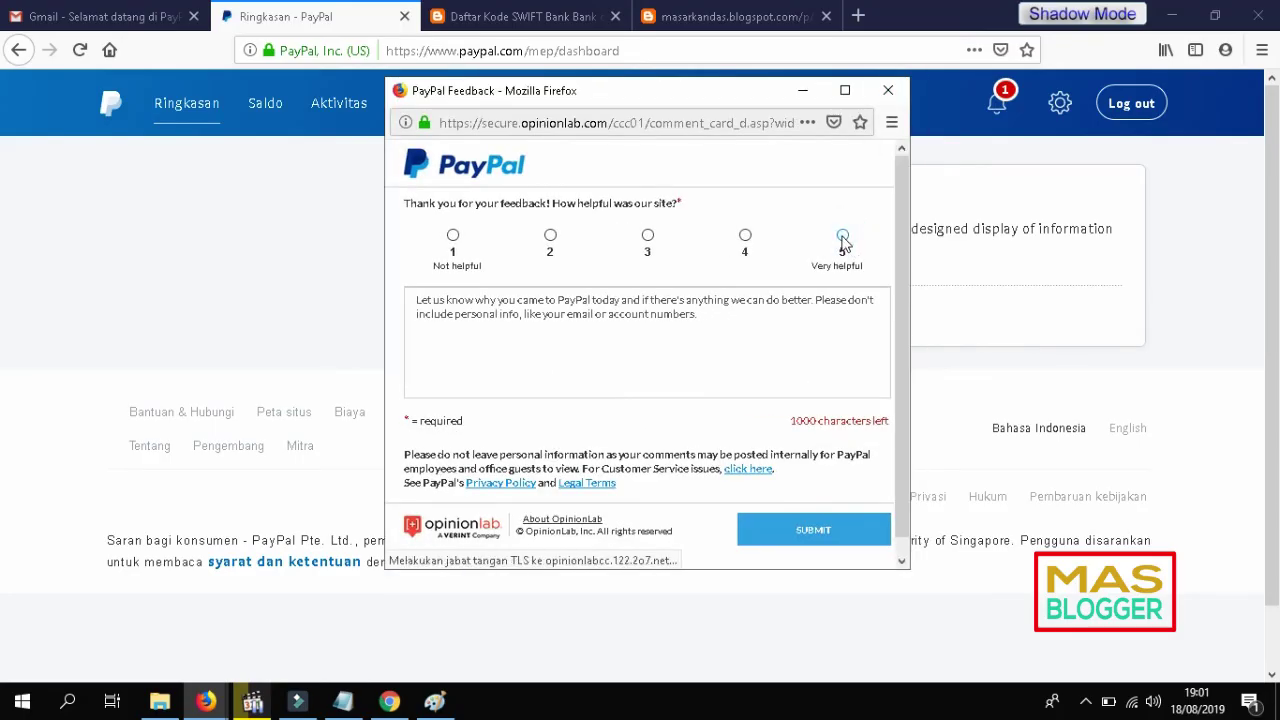
pyautogui.click(820, 537)
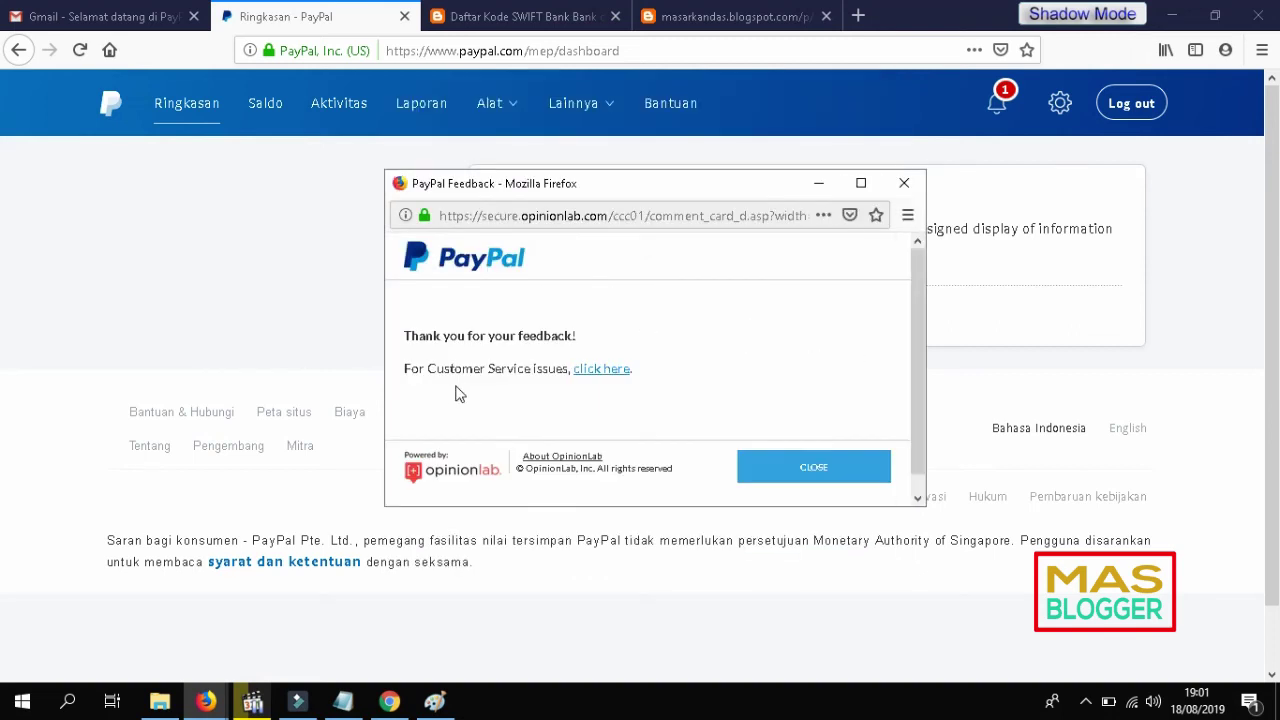
pyautogui.click(812, 470)
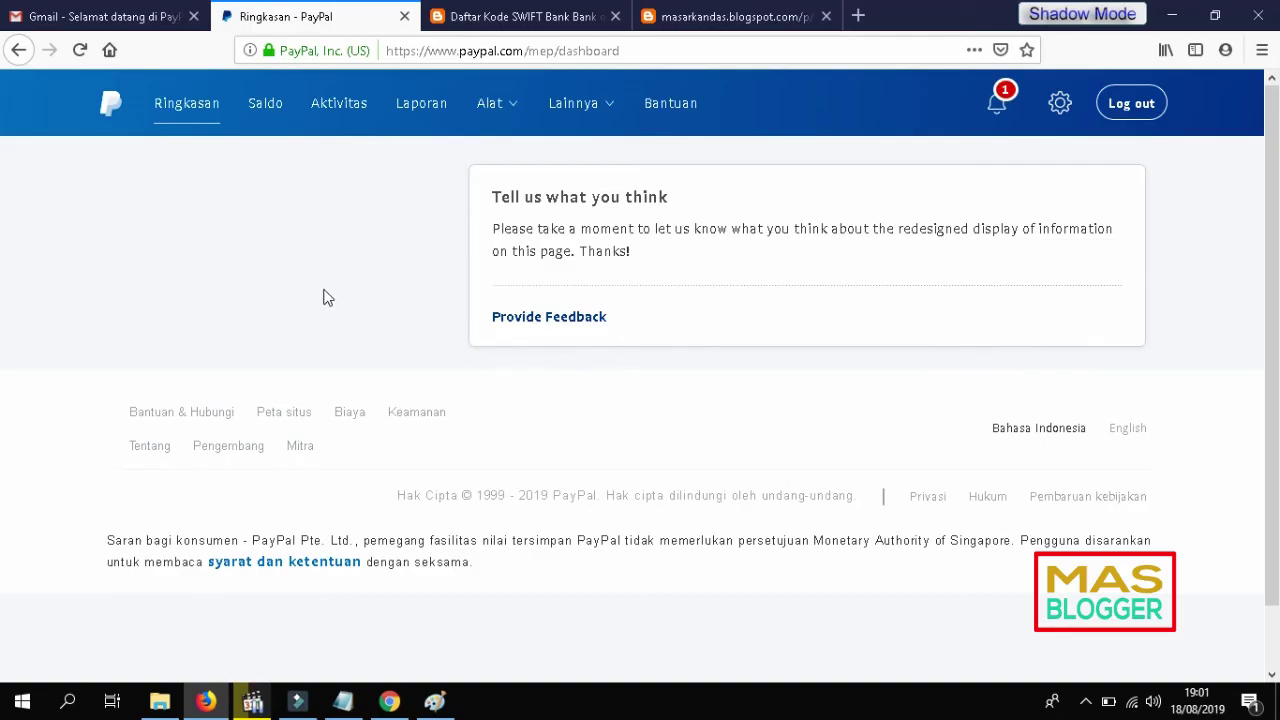
# Step: Open the Saldo page showing 0,00 $ USD with the Bukopin bank listed
pyautogui.scroll(-2, 323, 297)
pyautogui.scroll(2, 336, 300)
pyautogui.click(267, 106)
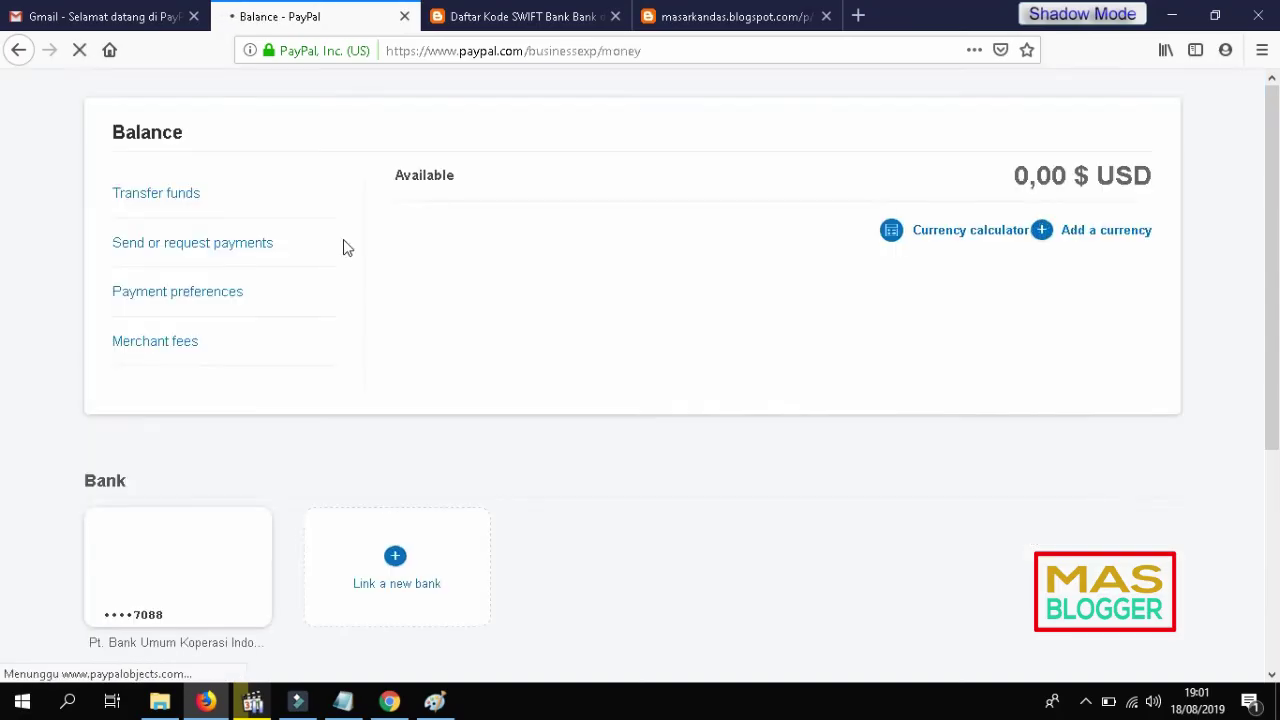
pyautogui.scroll(-3, 689, 500)
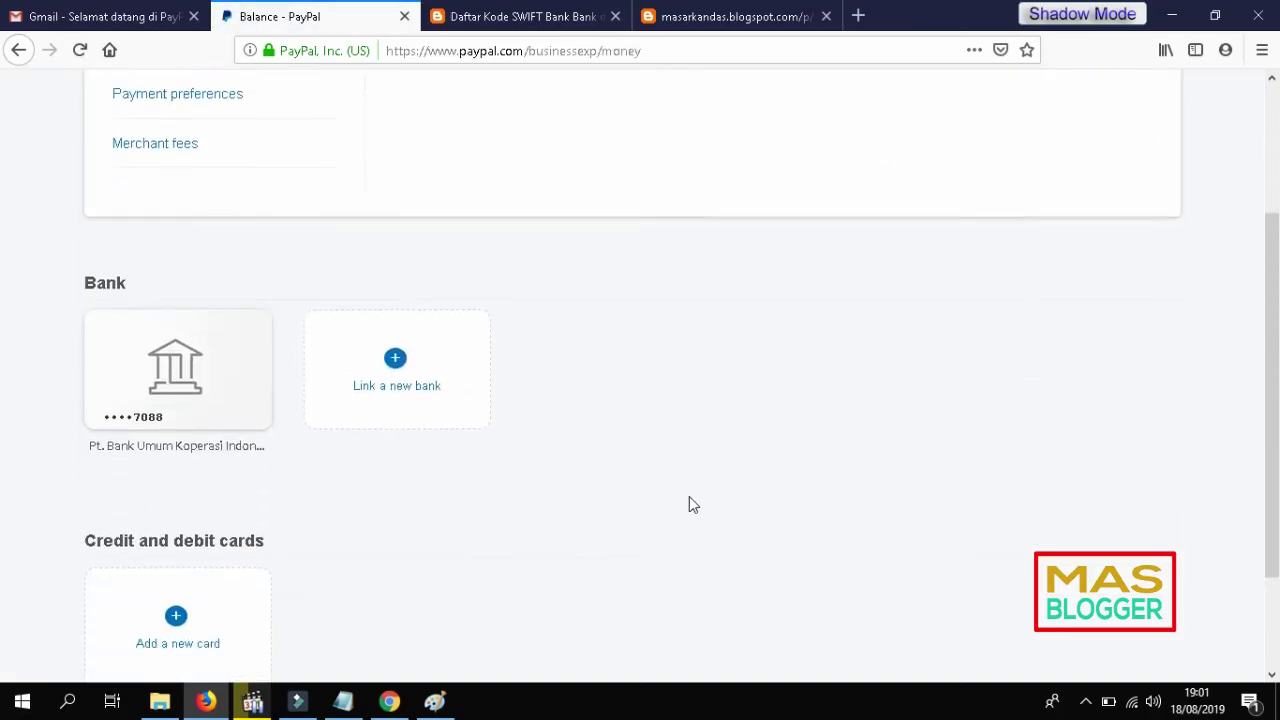
pyautogui.scroll(3, 461, 595)
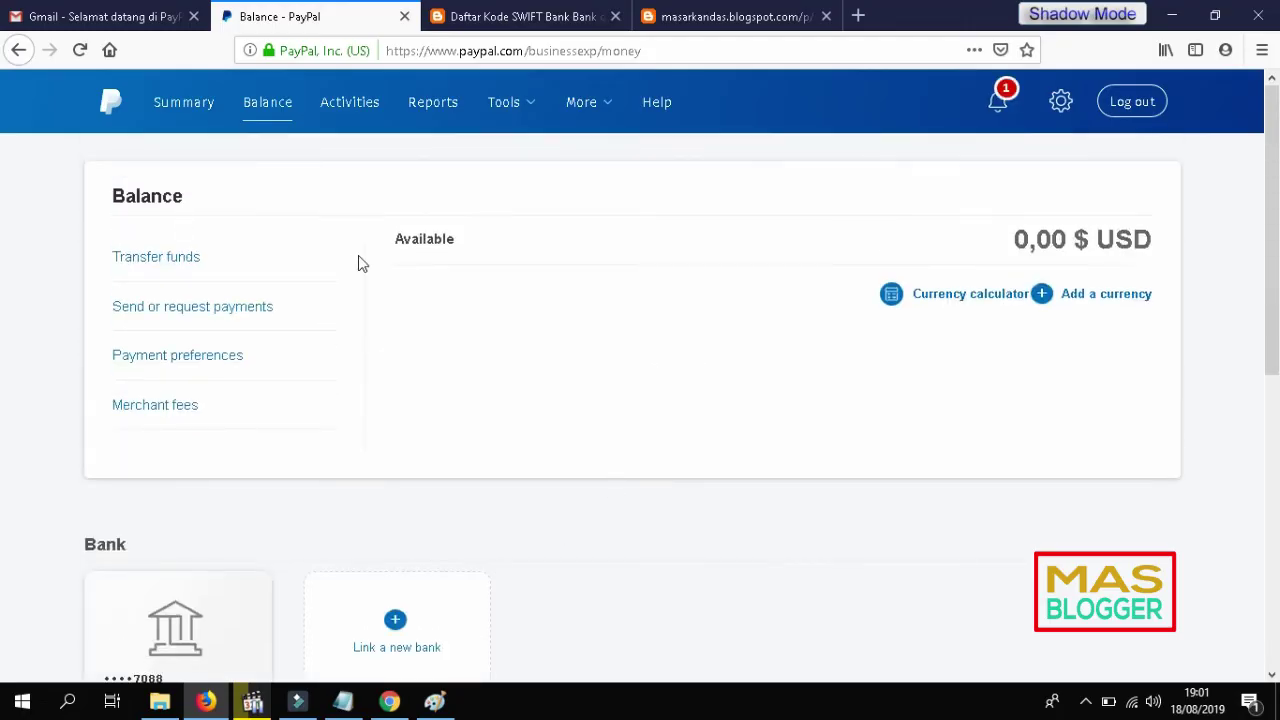
pyautogui.scroll(-3, 923, 246)
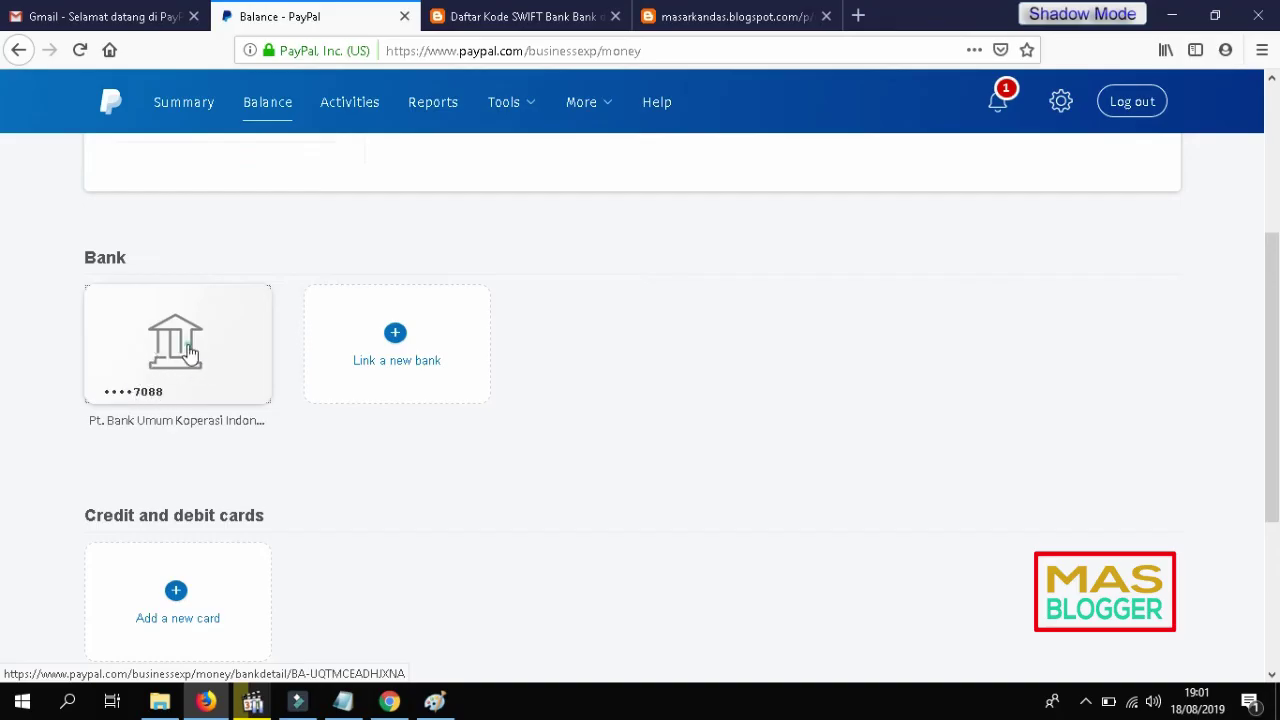
pyautogui.click(185, 347)
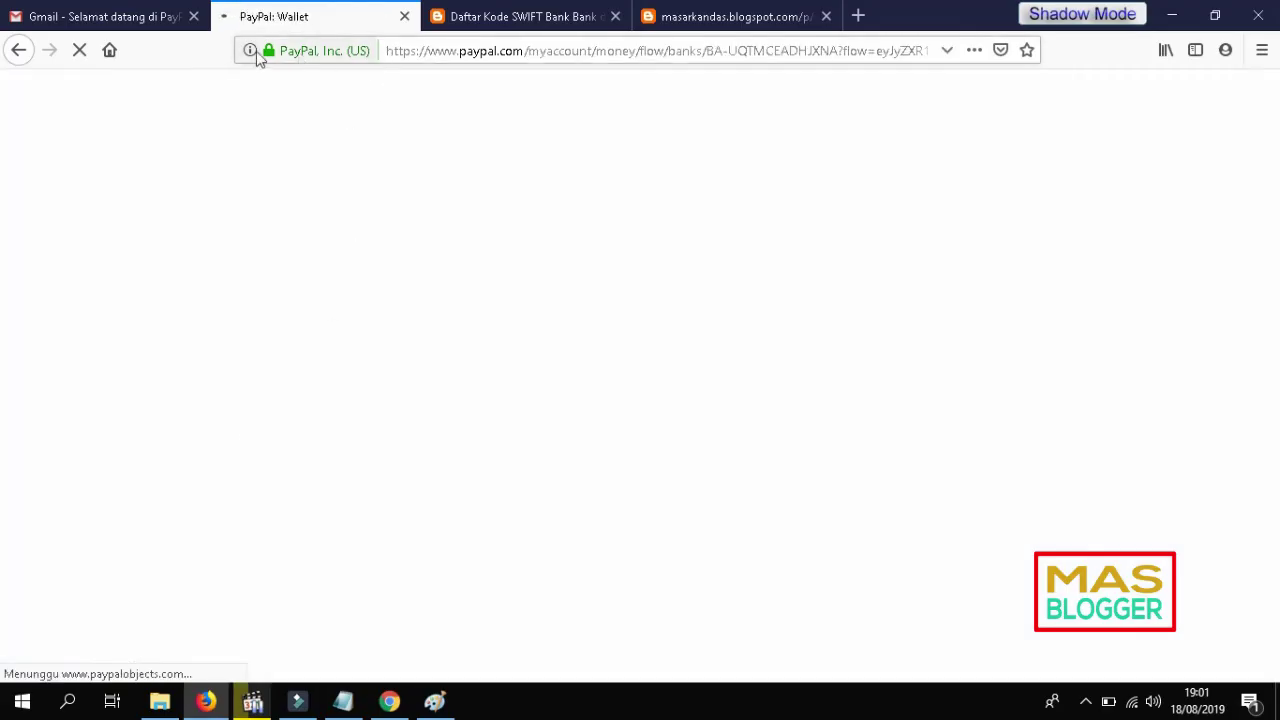
pyautogui.click(22, 52)
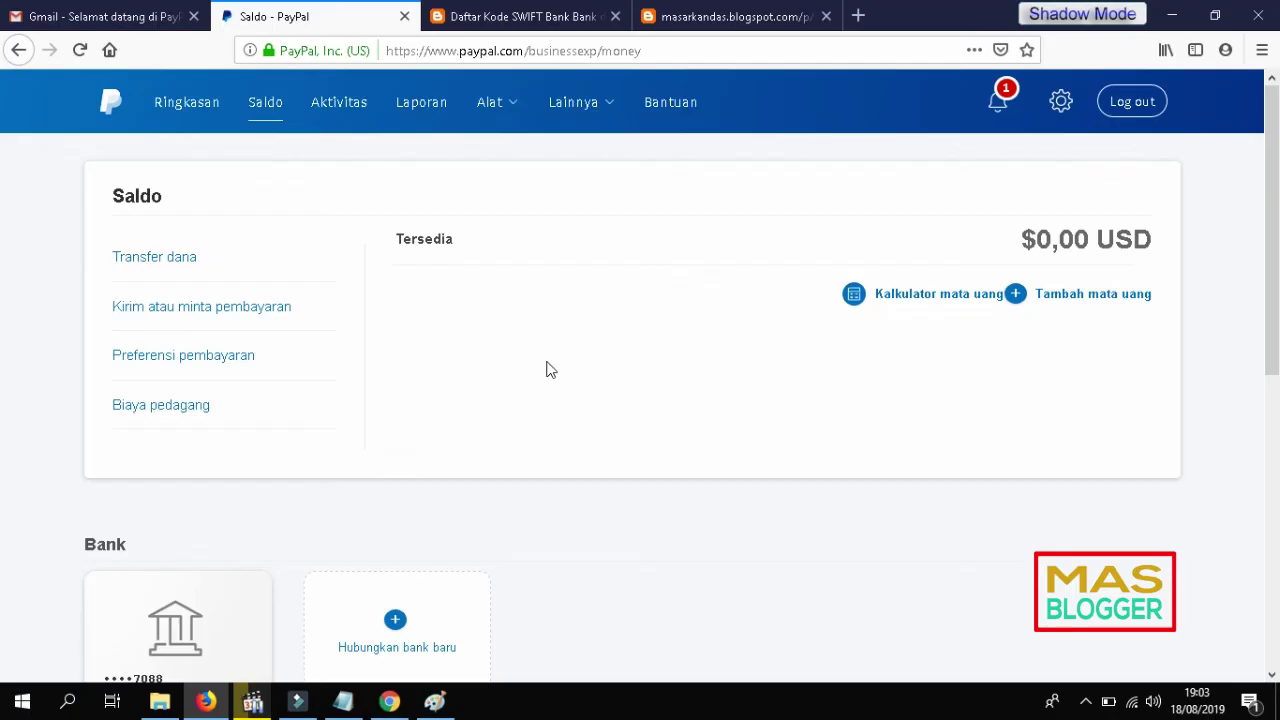
pyautogui.press('alt')
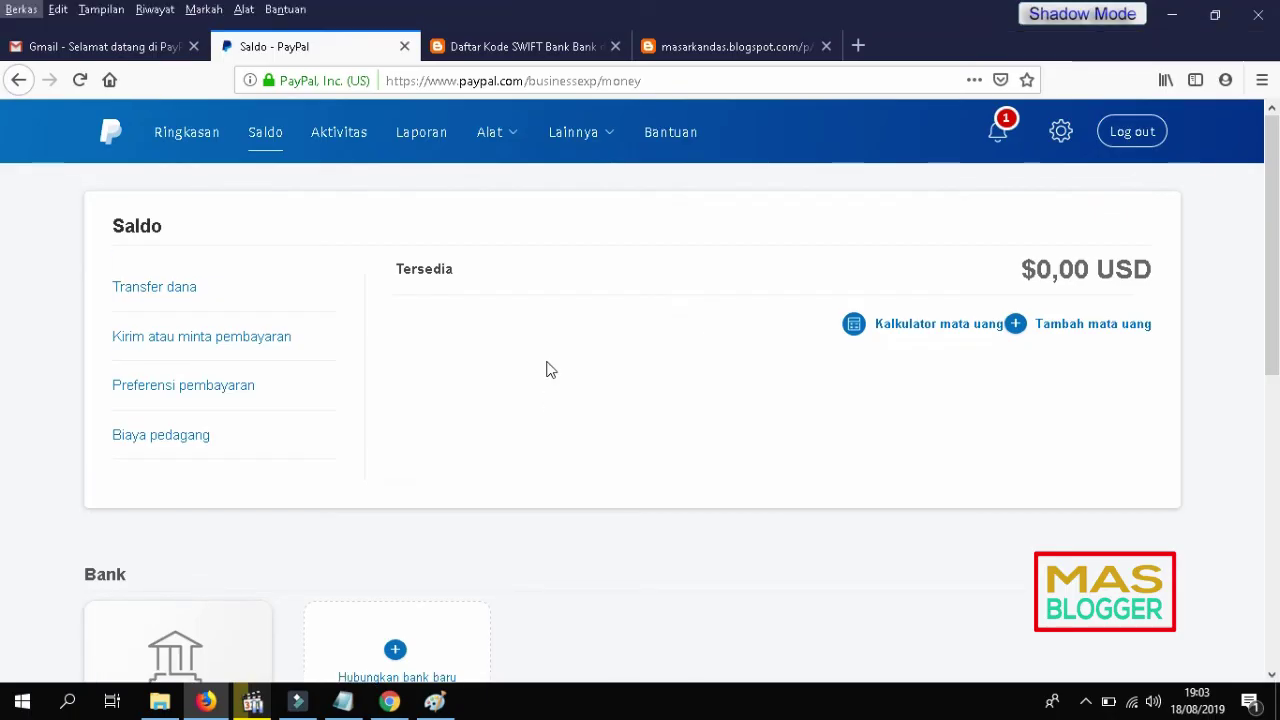